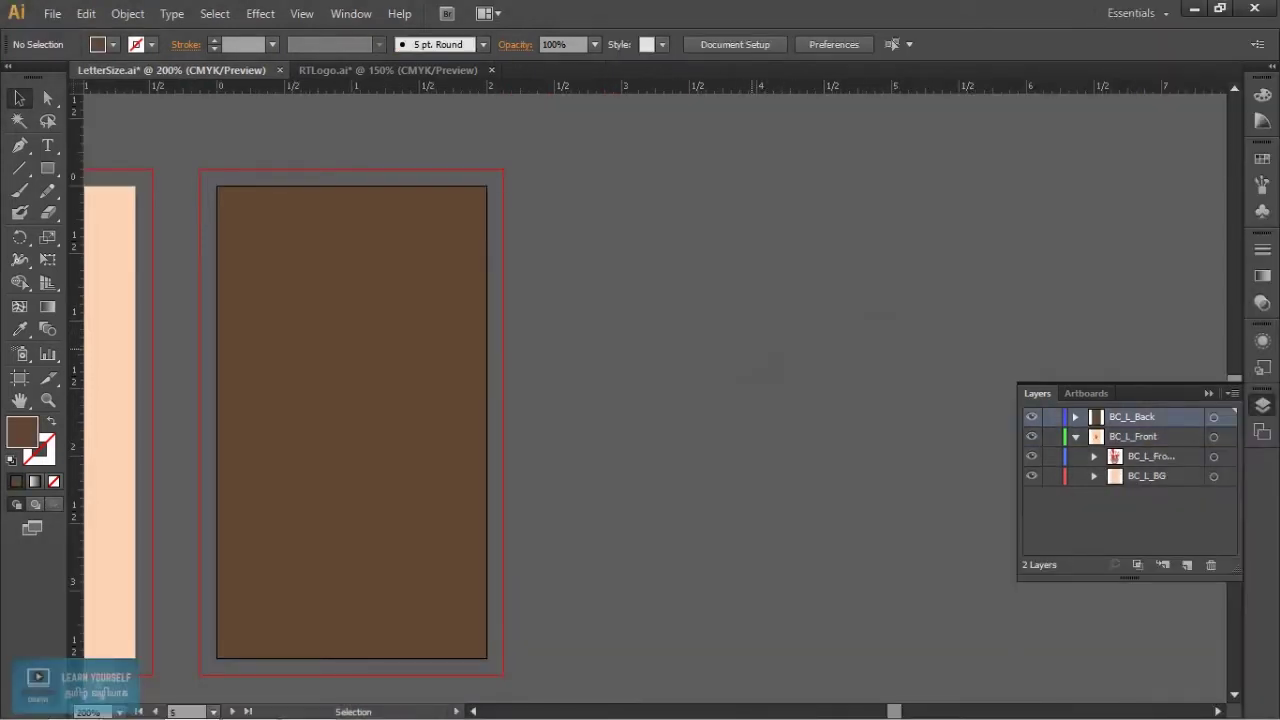
Copy all the contact details from the Company notes file.
key(alt+Tab)
mouse_move(981, 545)
mouse_down()
mouse_move(895, 497)
mouse_move(698, 286)
mouse_up()
key(ctrl+c)
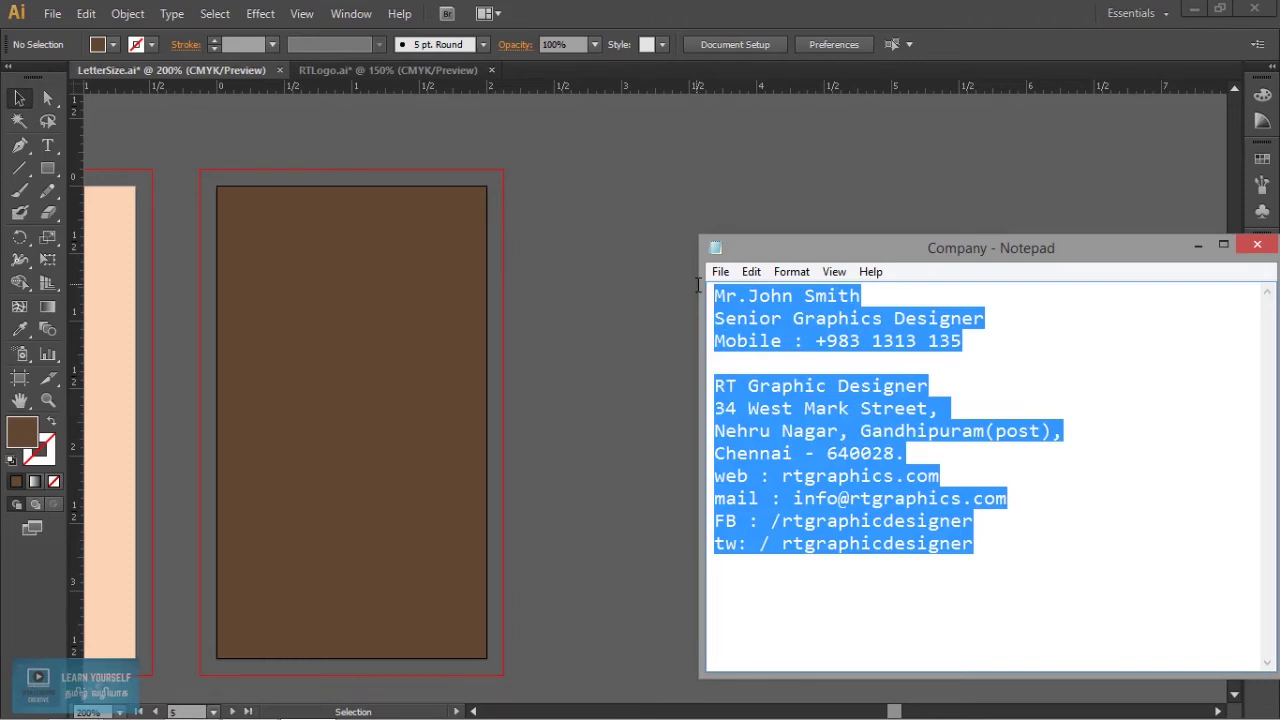
key(alt+Tab)
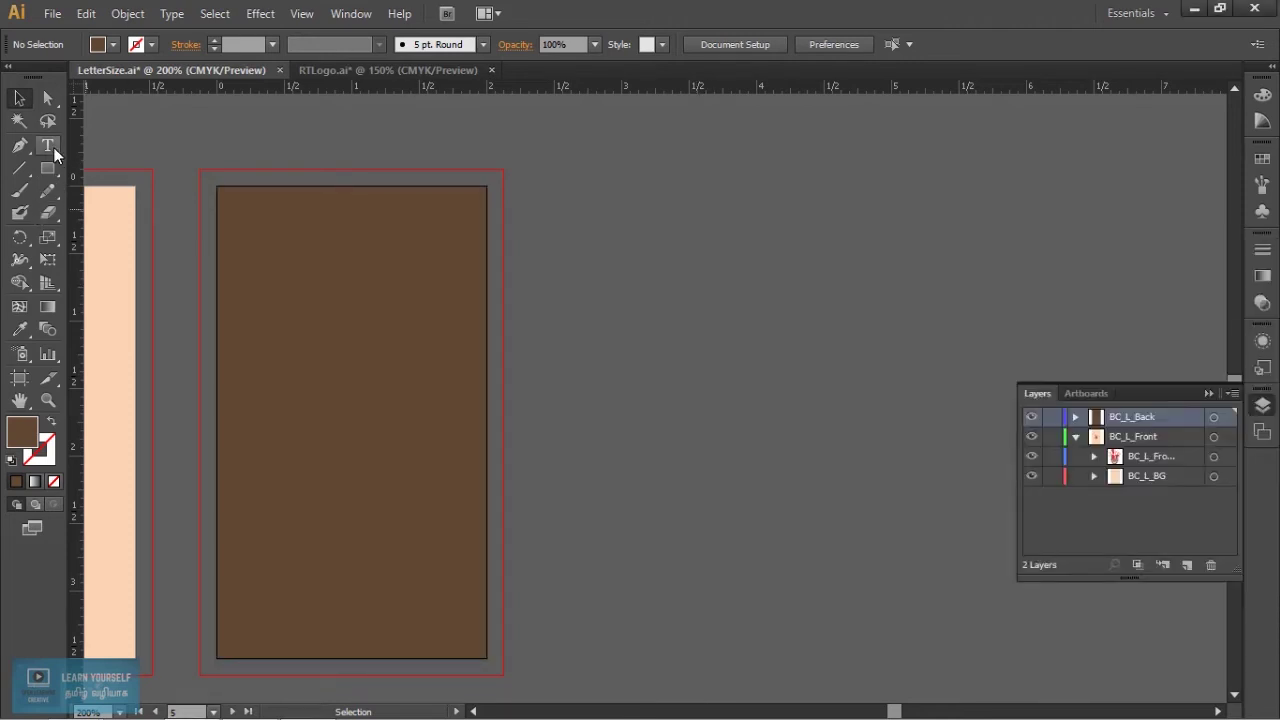
Paste the contact text block to the right of the cards and frame both cards.
click(47, 145)
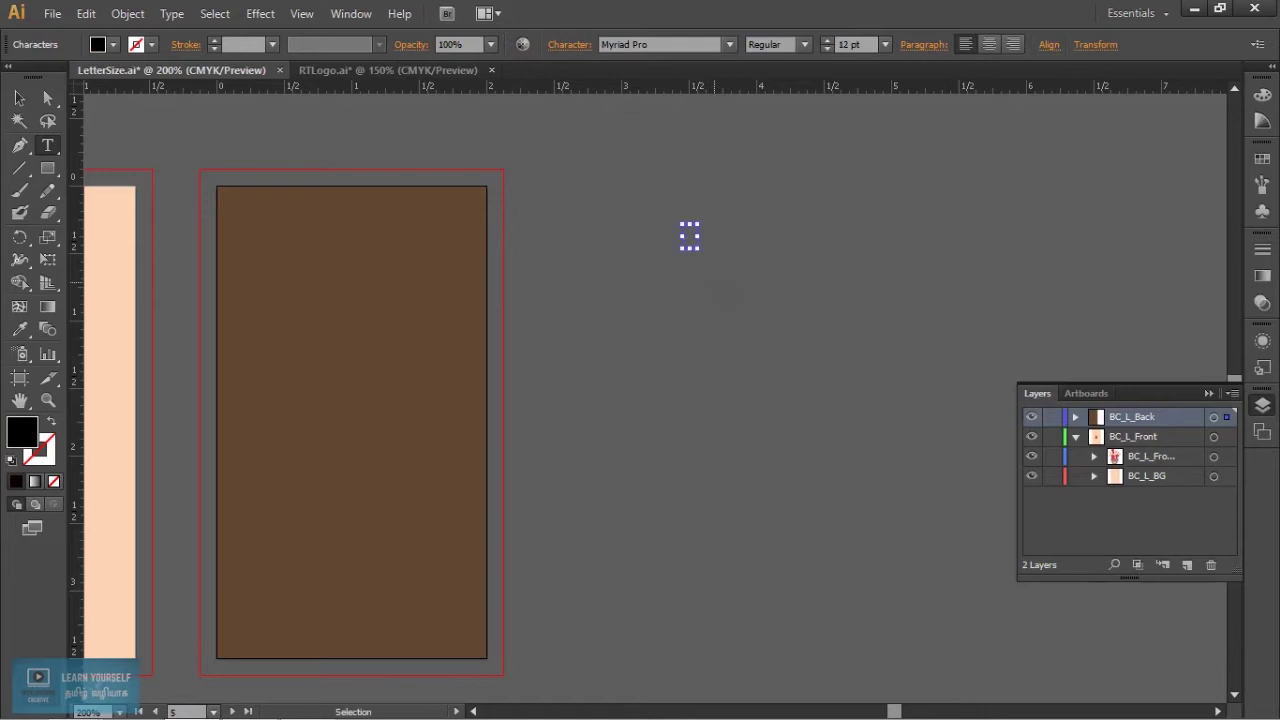
click(689, 236)
key(ctrl+v)
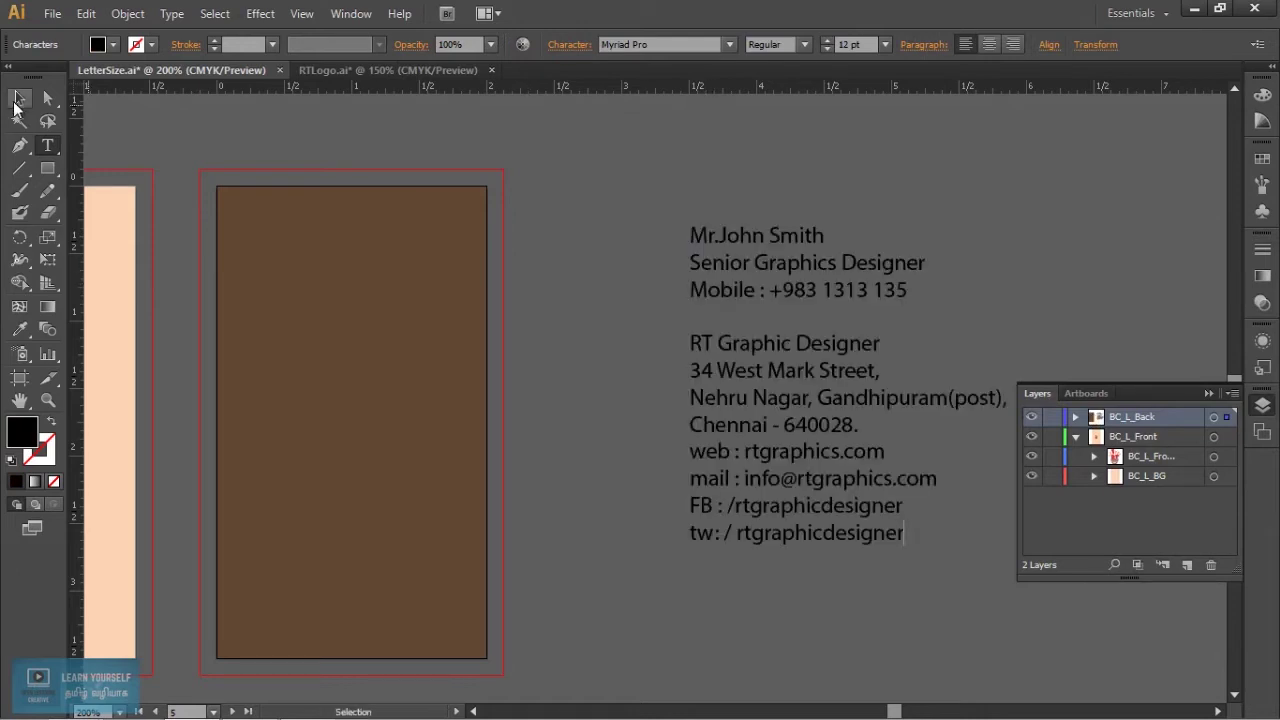
click(16, 104)
key(ctrl+shift+a)
drag(598, 400, 740, 344)
drag(161, 357, 170, 355)
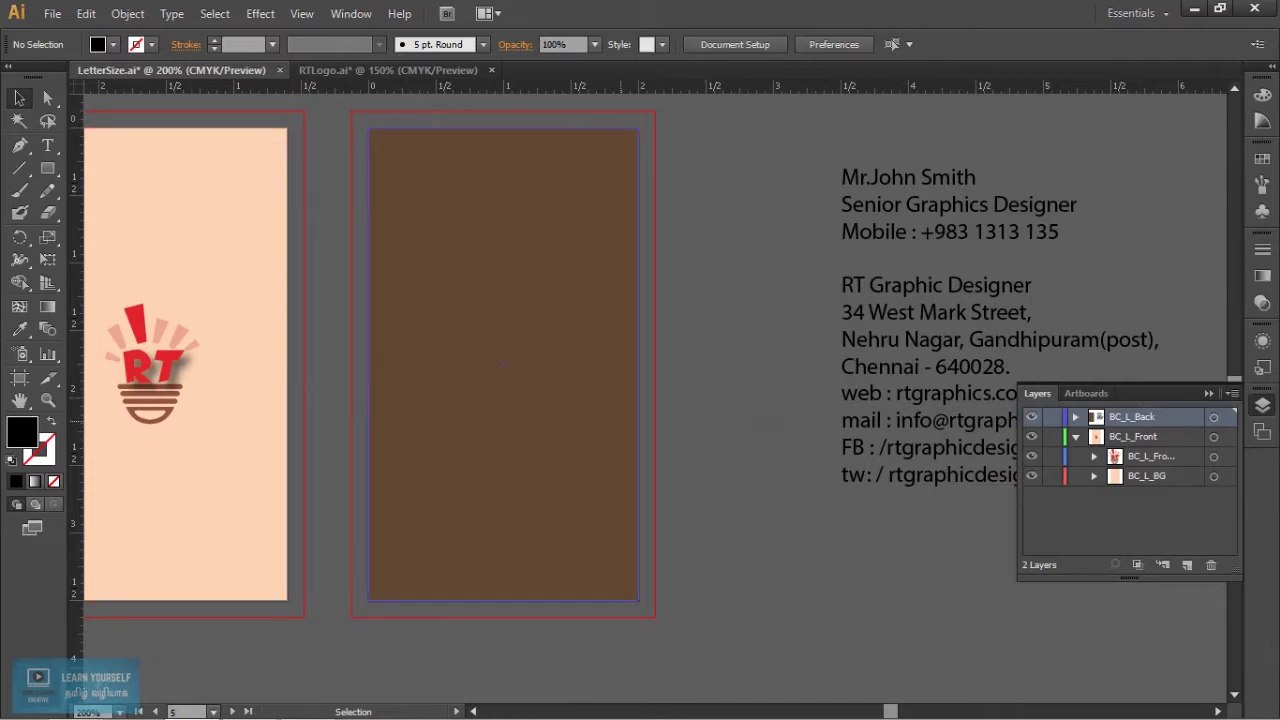
click(950, 230)
Copy the 'Mr.John Smith' name line and paste it at the top of the brown card.
key(t)
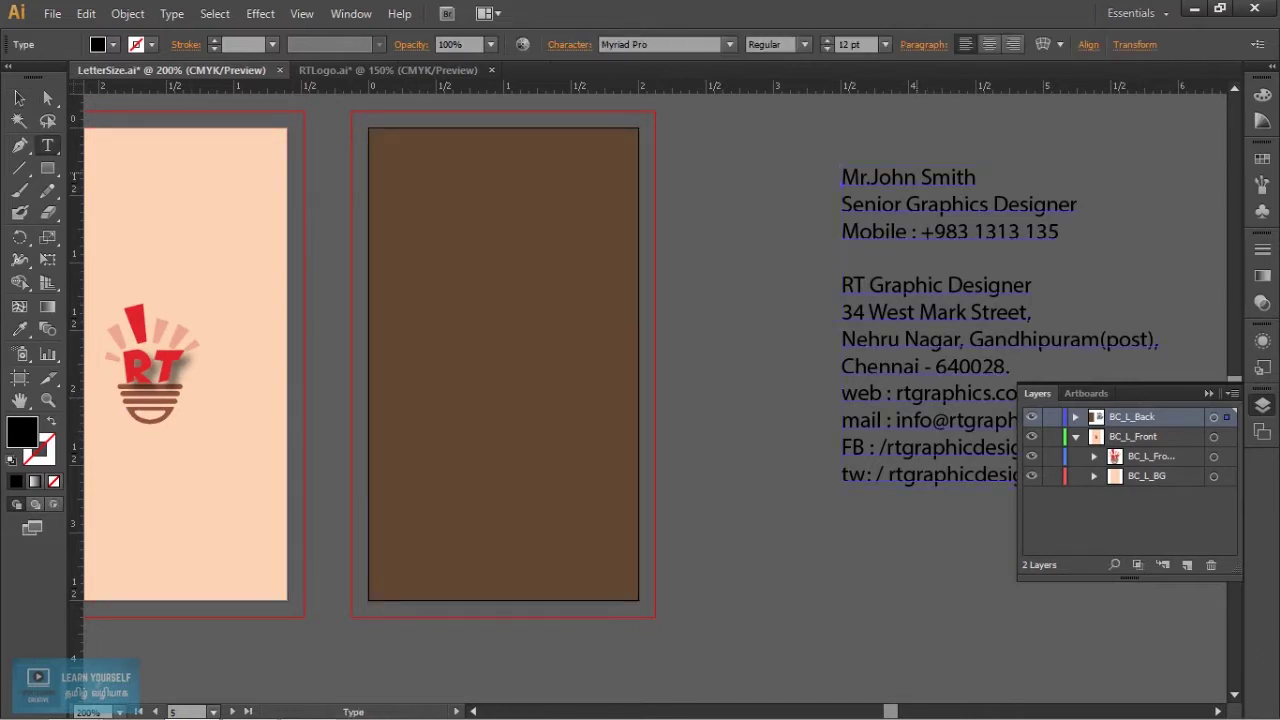
drag(842, 177, 1020, 182)
key(ctrl+c)
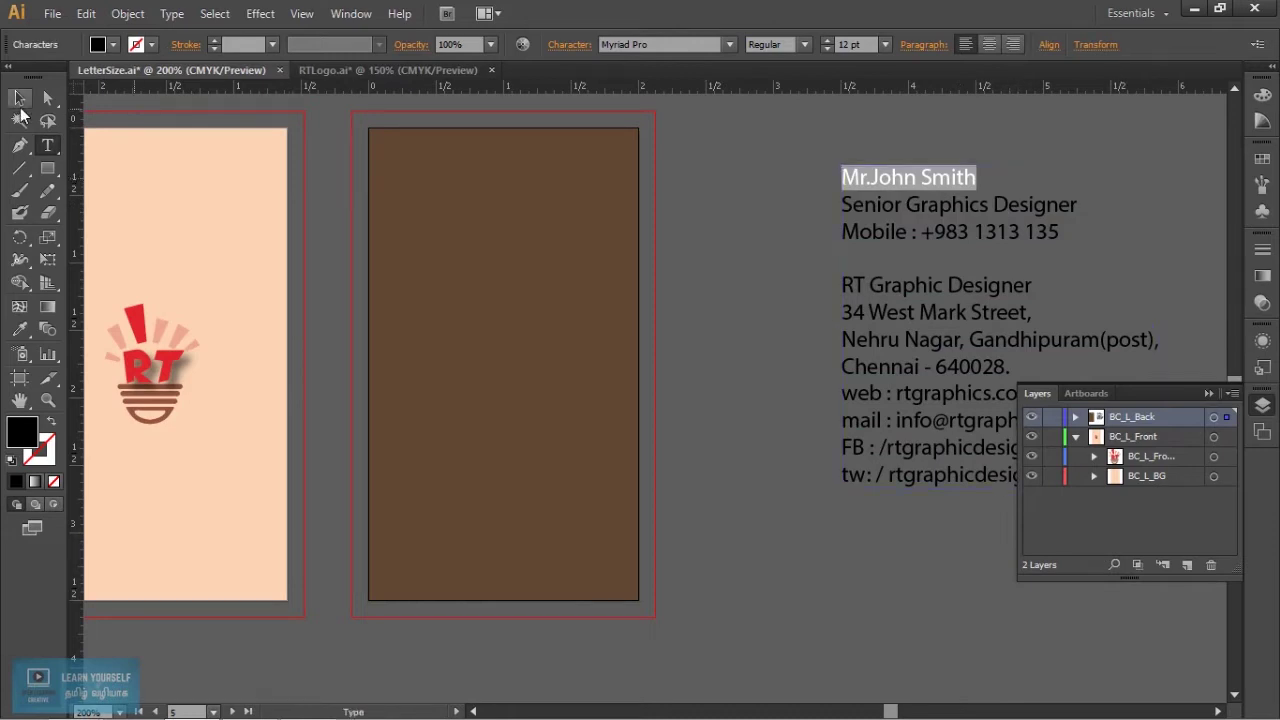
click(19, 98)
click(411, 153)
key(t)
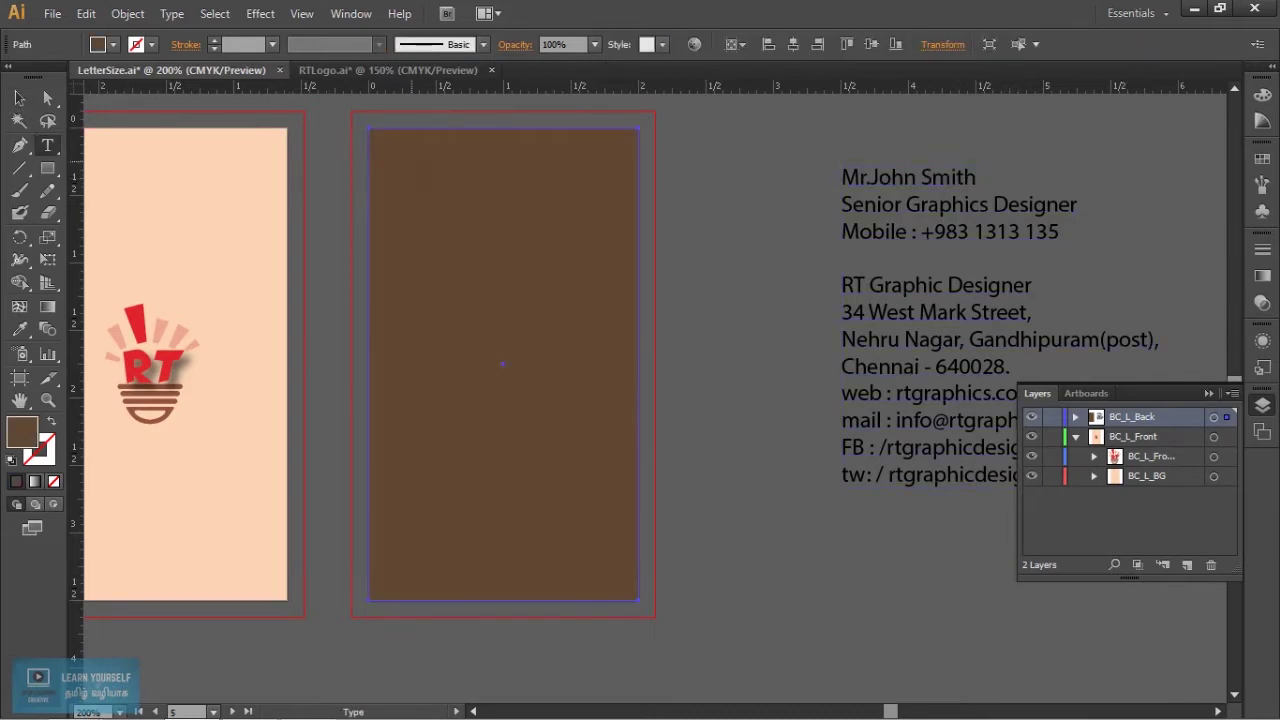
click(411, 153)
key(ctrl+v)
click(19, 98)
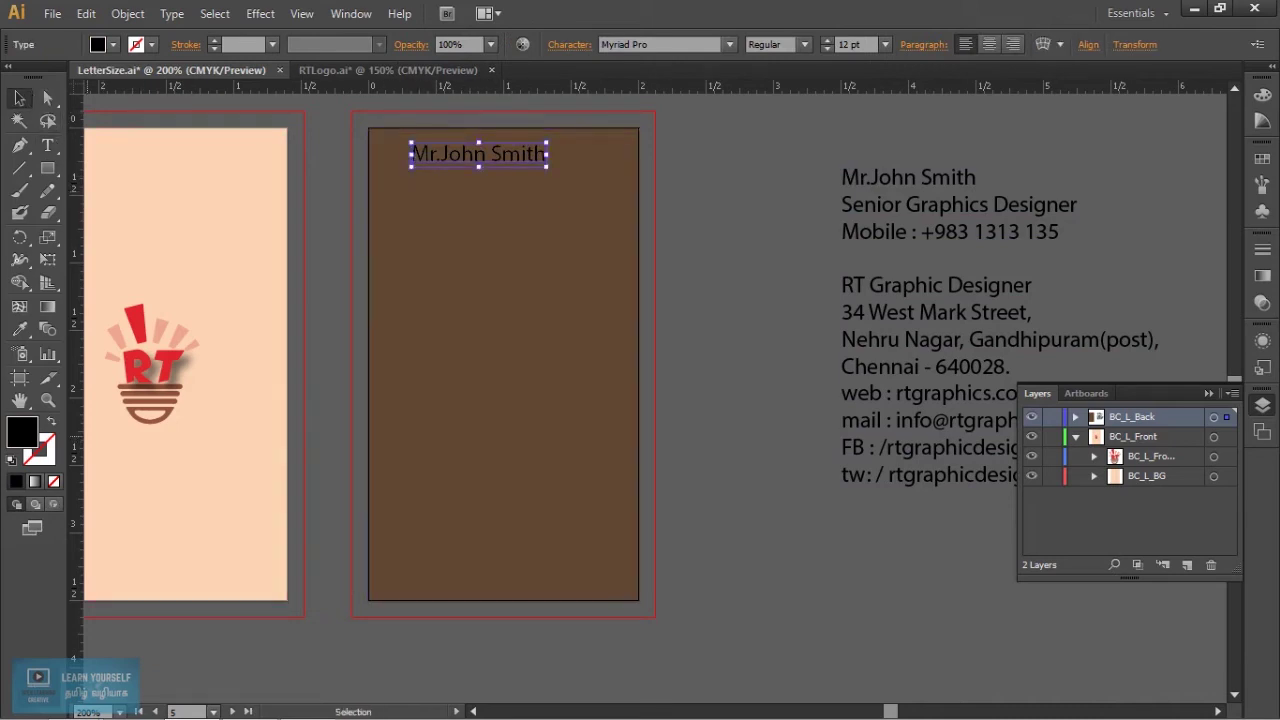
Make the name white (FFFFFF) and enlarge it to about 14.5 pt.
double_click(25, 432)
text(ffffff)
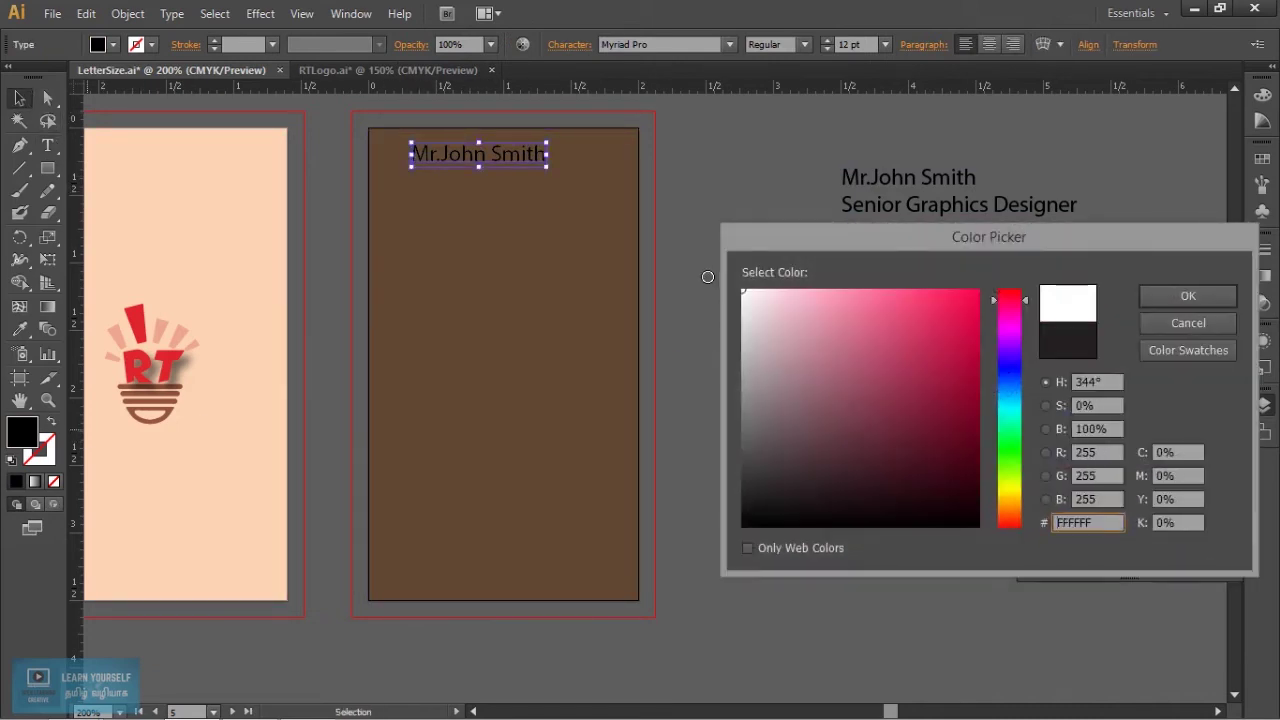
click(1187, 298)
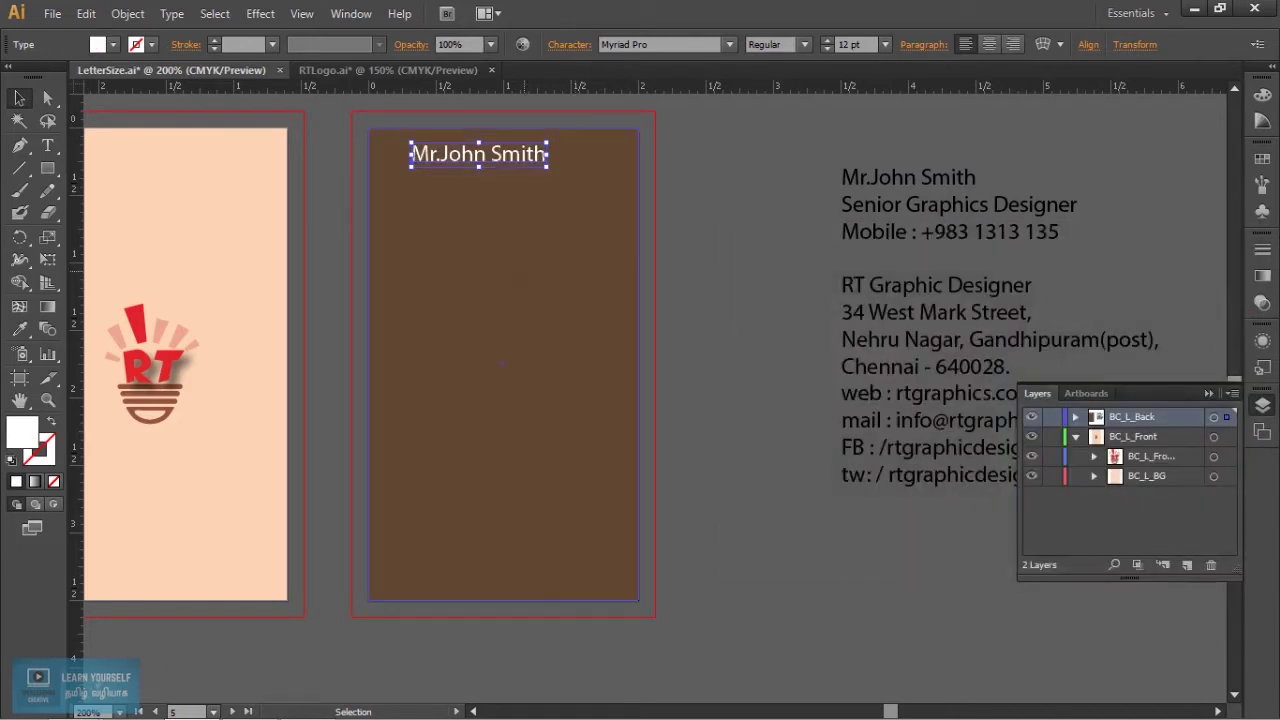
drag(547, 166, 615, 181)
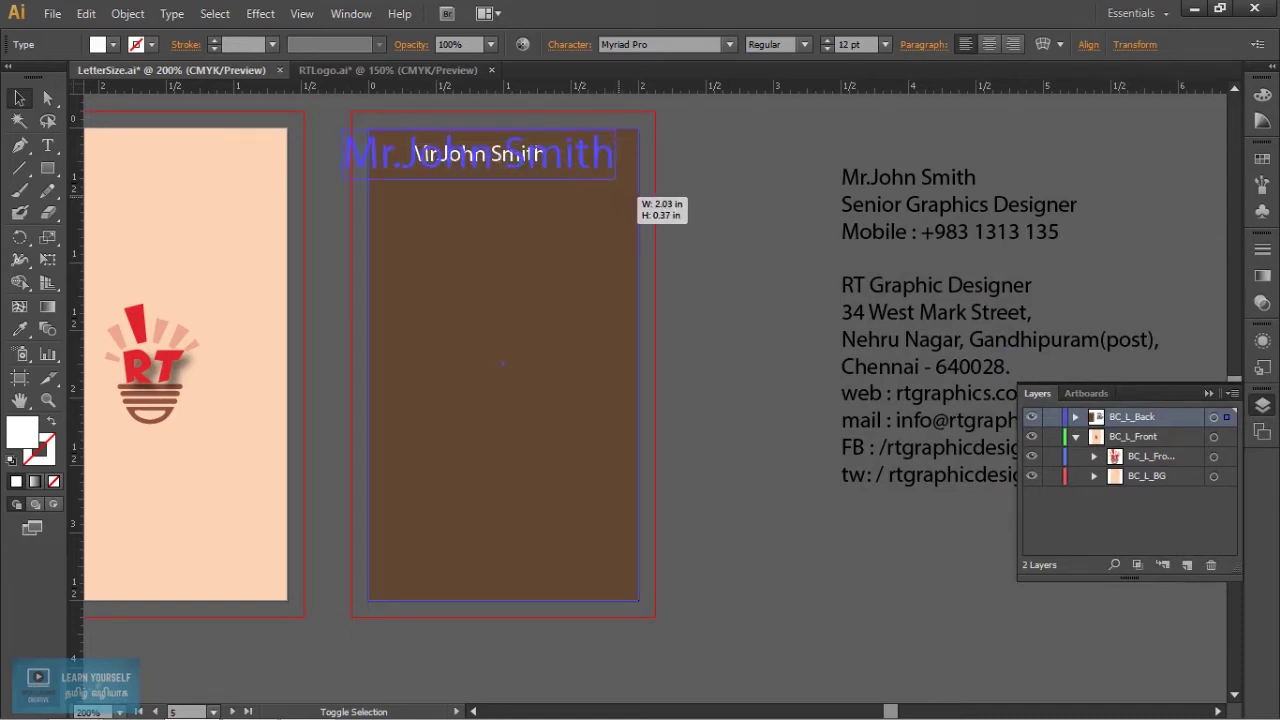
mouse_move(615, 181)
mouse_down()
mouse_move(603, 194)
mouse_move(625, 195)
mouse_move(553, 180)
mouse_move(529, 158)
mouse_up()
key(ctrl+shift+a)
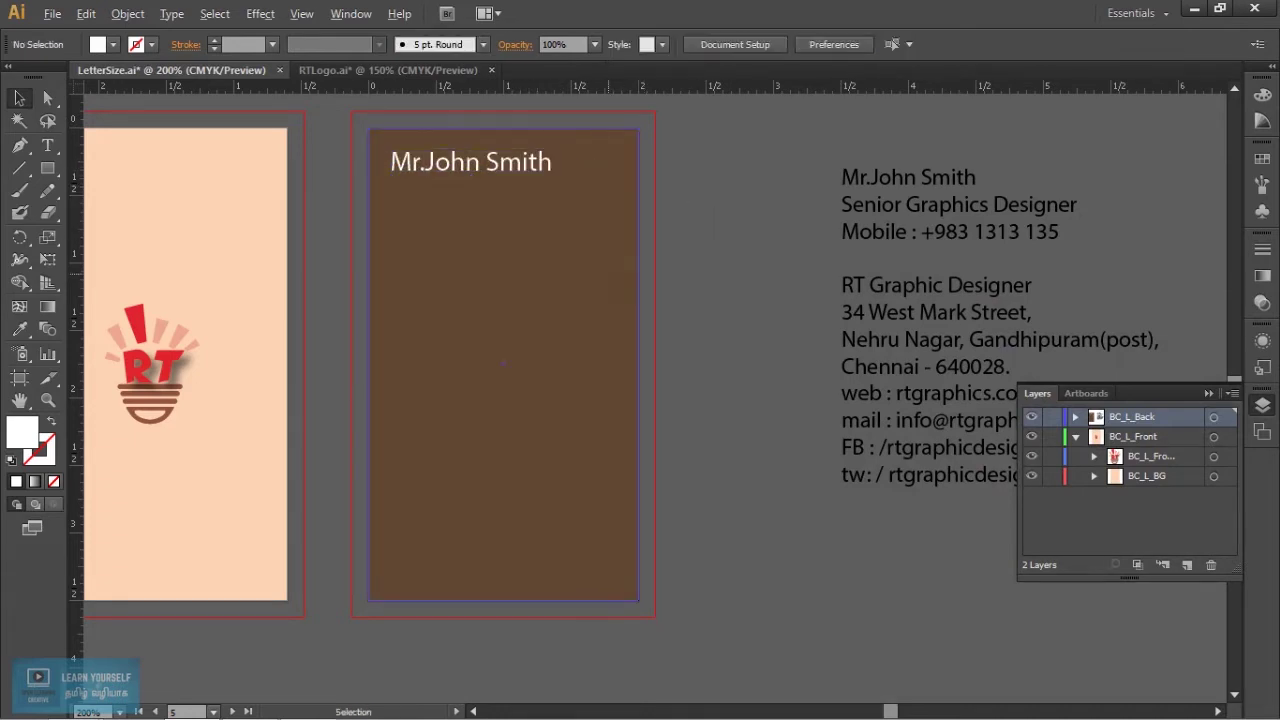
Move the white name down into the brown card's upper area.
key(ctrl+equal)
drag(450, 300, 559, 460)
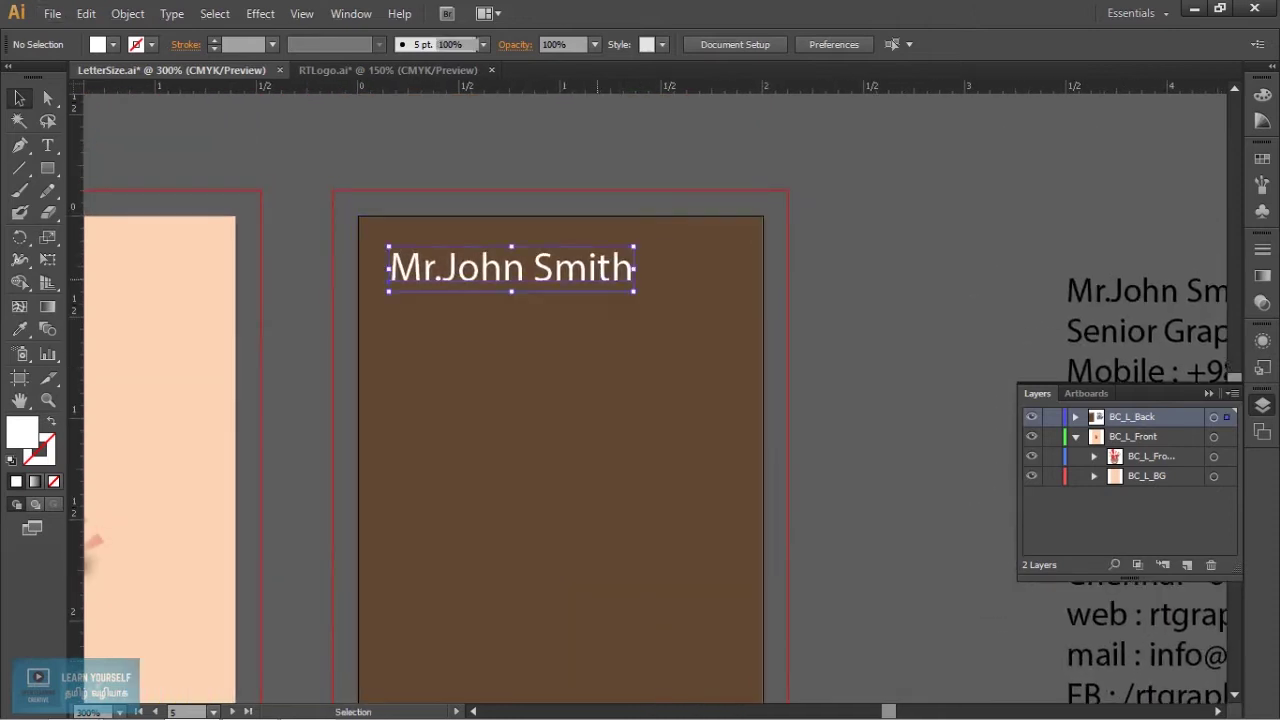
click(613, 268)
mouse_move(613, 268)
mouse_down()
mouse_move(680, 557)
mouse_move(662, 527)
mouse_up()
key(ctrl+minus)
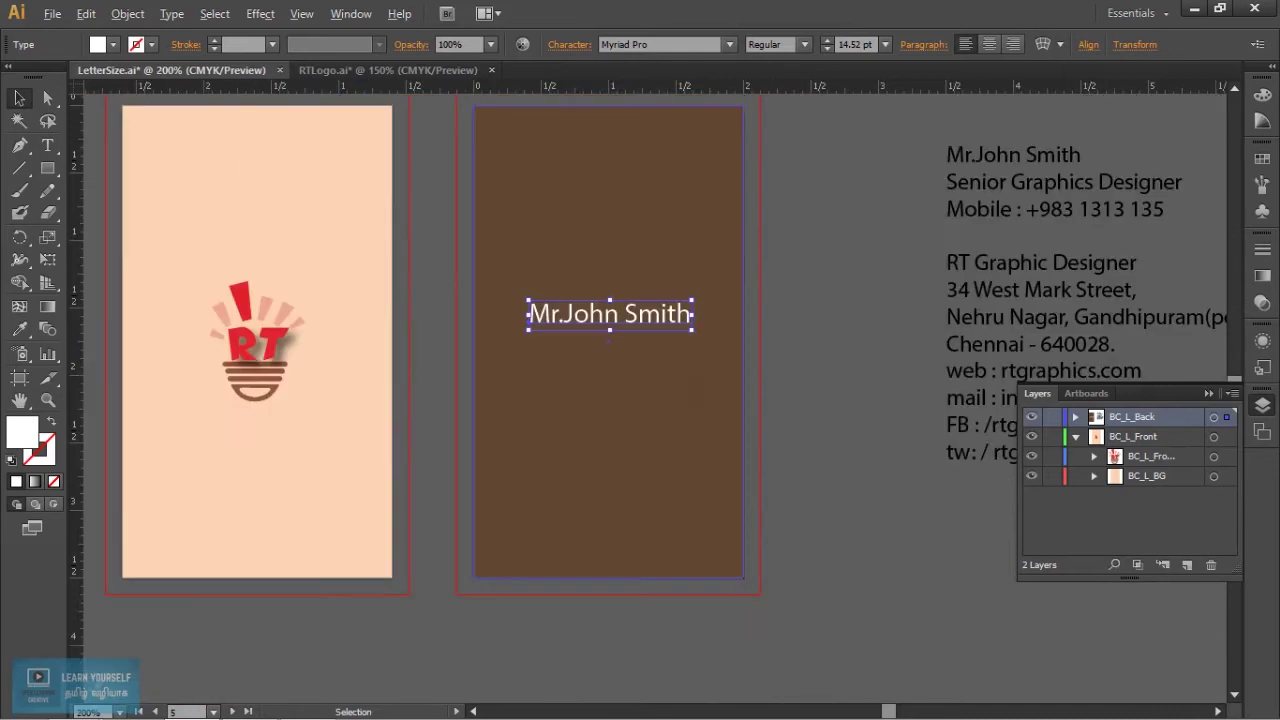
drag(660, 314, 690, 249)
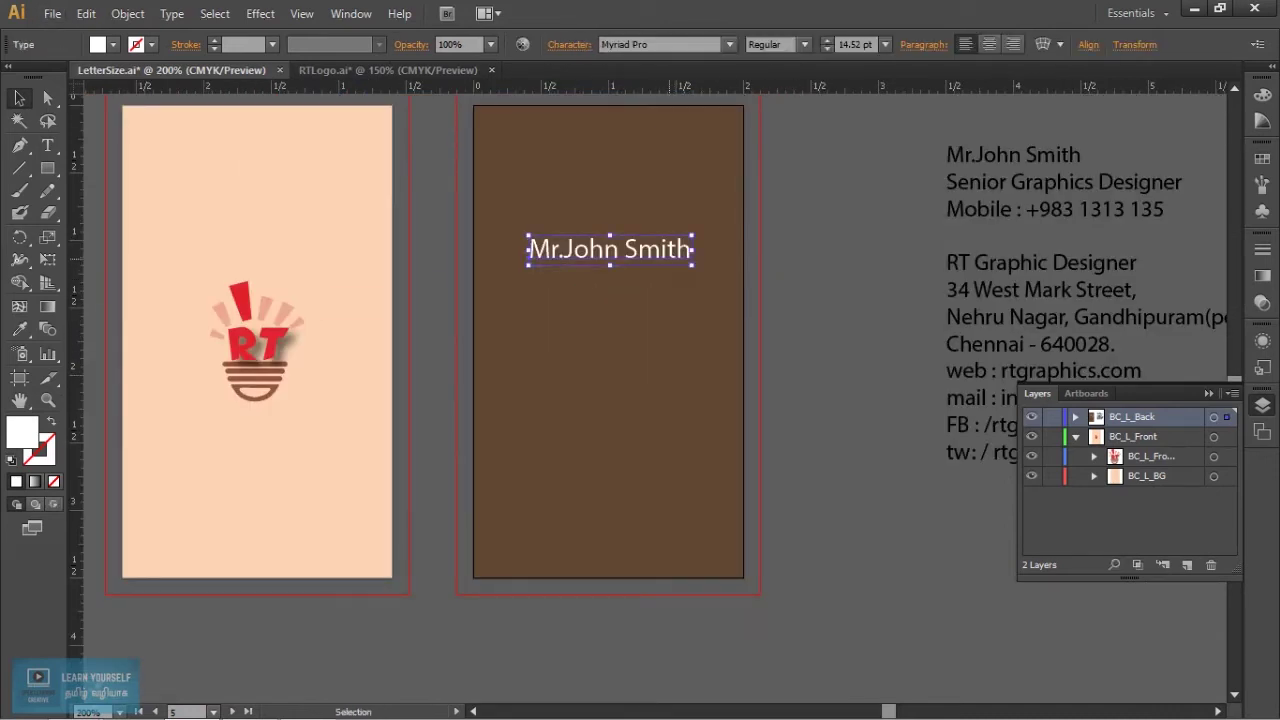
Centre the name horizontally on the brown card.
click(1088, 44)
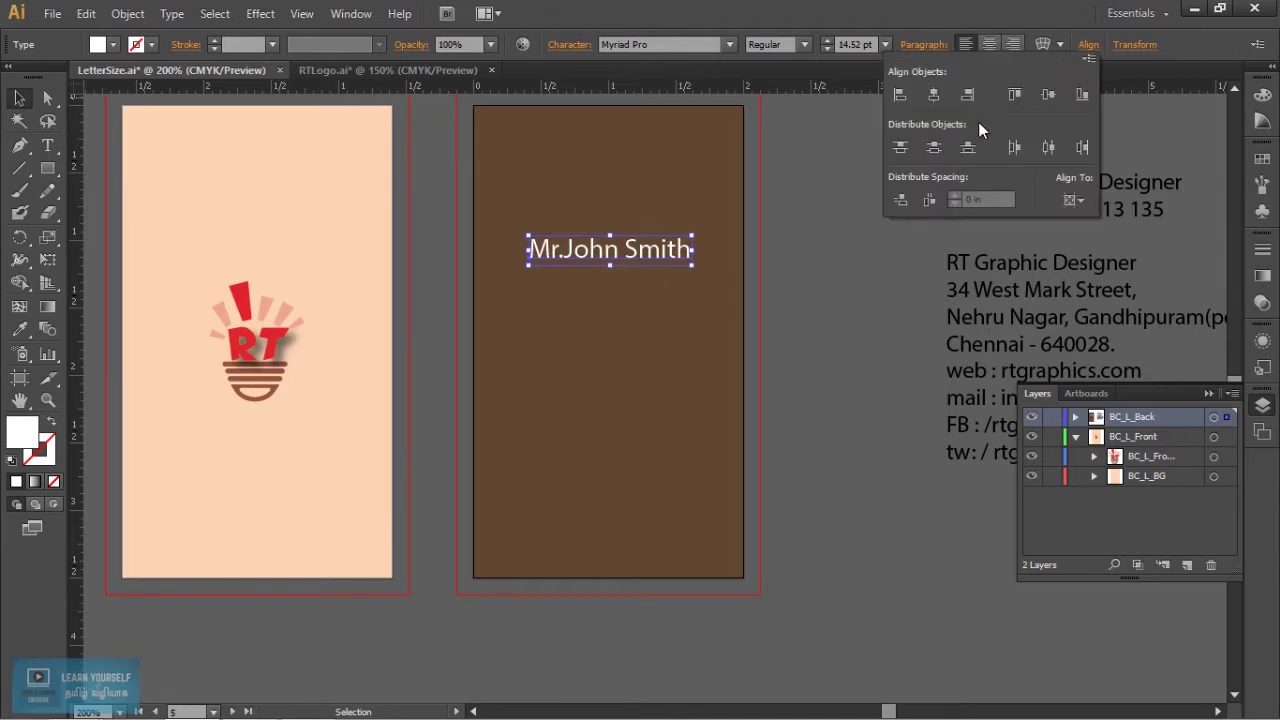
click(934, 97)
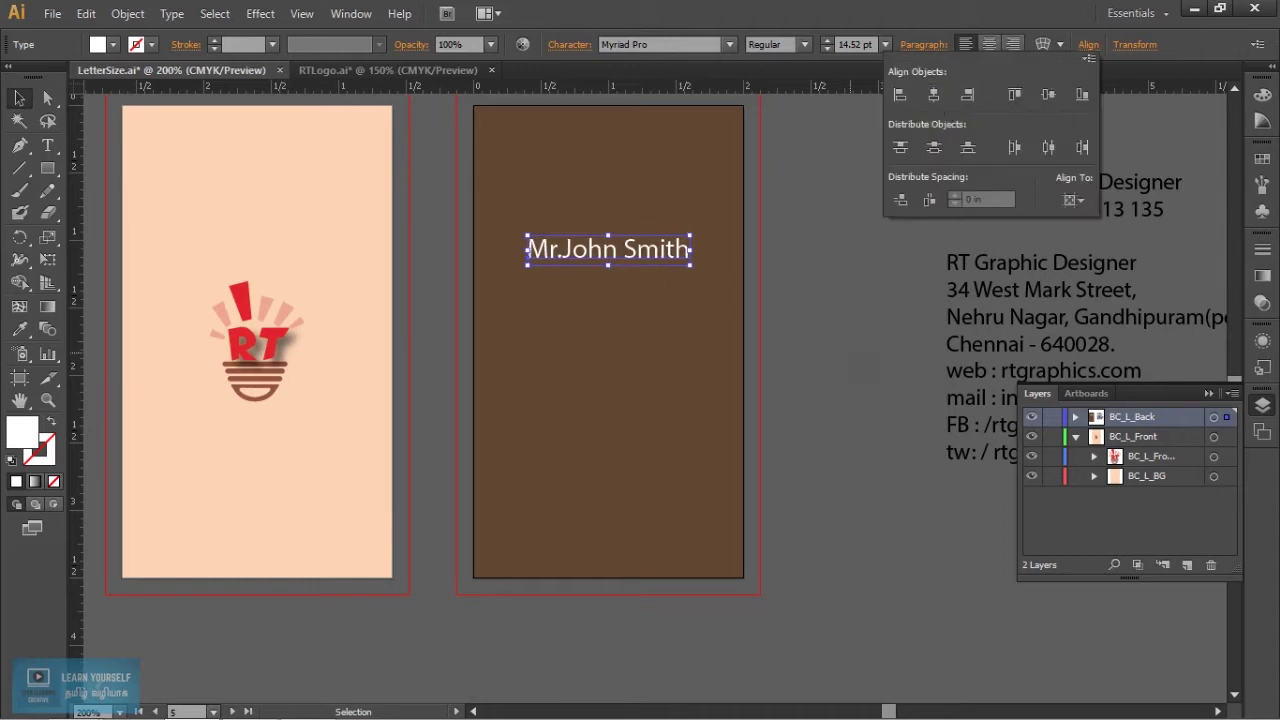
drag(600, 350, 454, 335)
key(ctrl+shift+a)
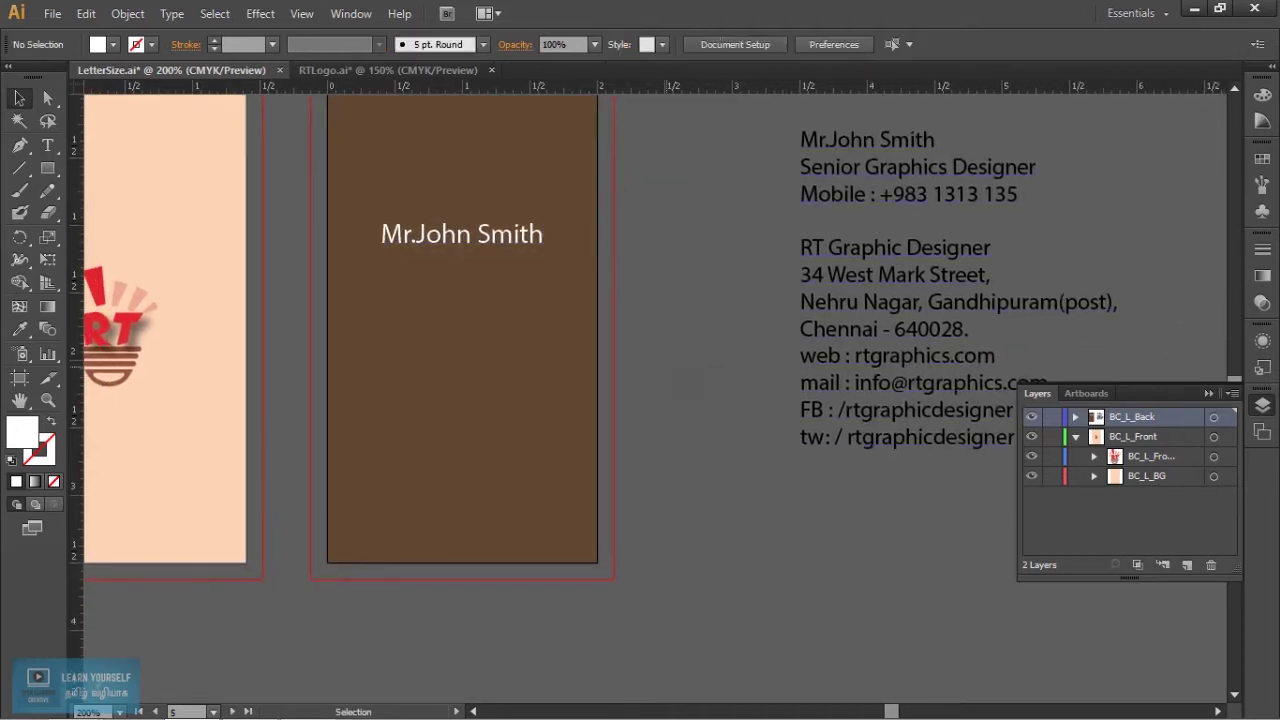
click(460, 400)
Change the brown card's fill to the lighter brown #775644.
drag(460, 400, 570, 461)
double_click(36, 440)
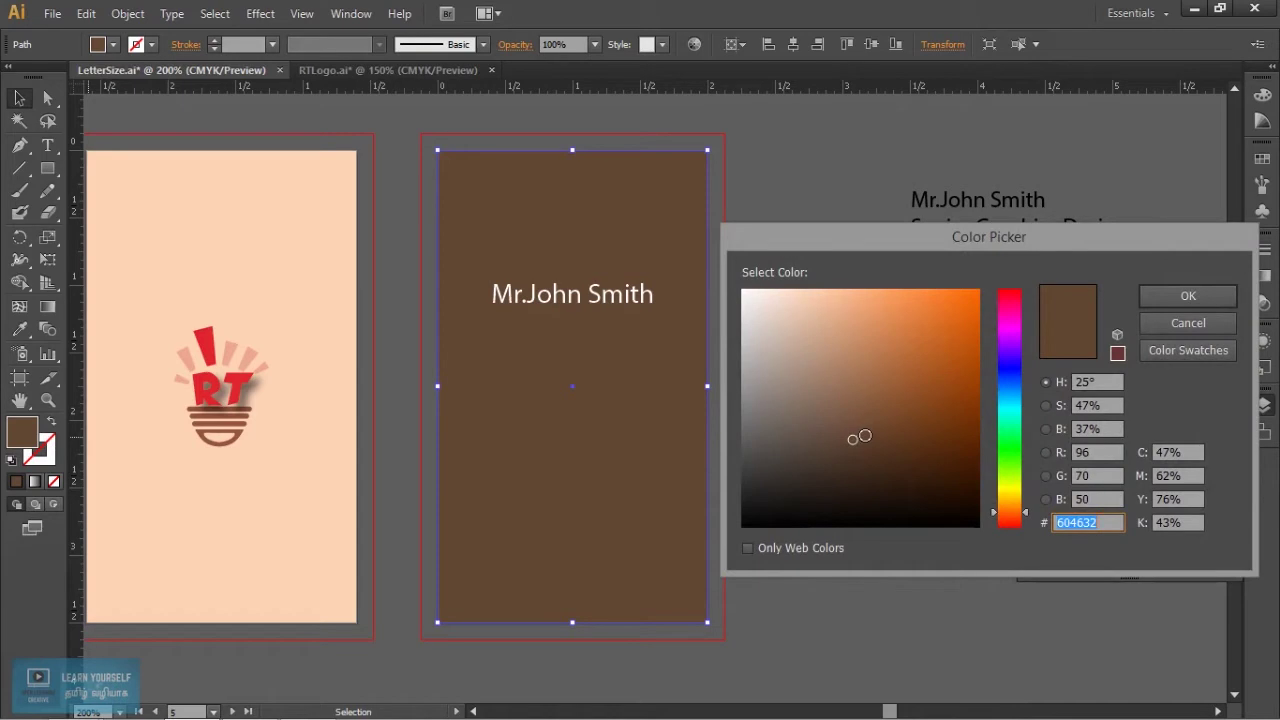
drag(851, 436, 848, 422)
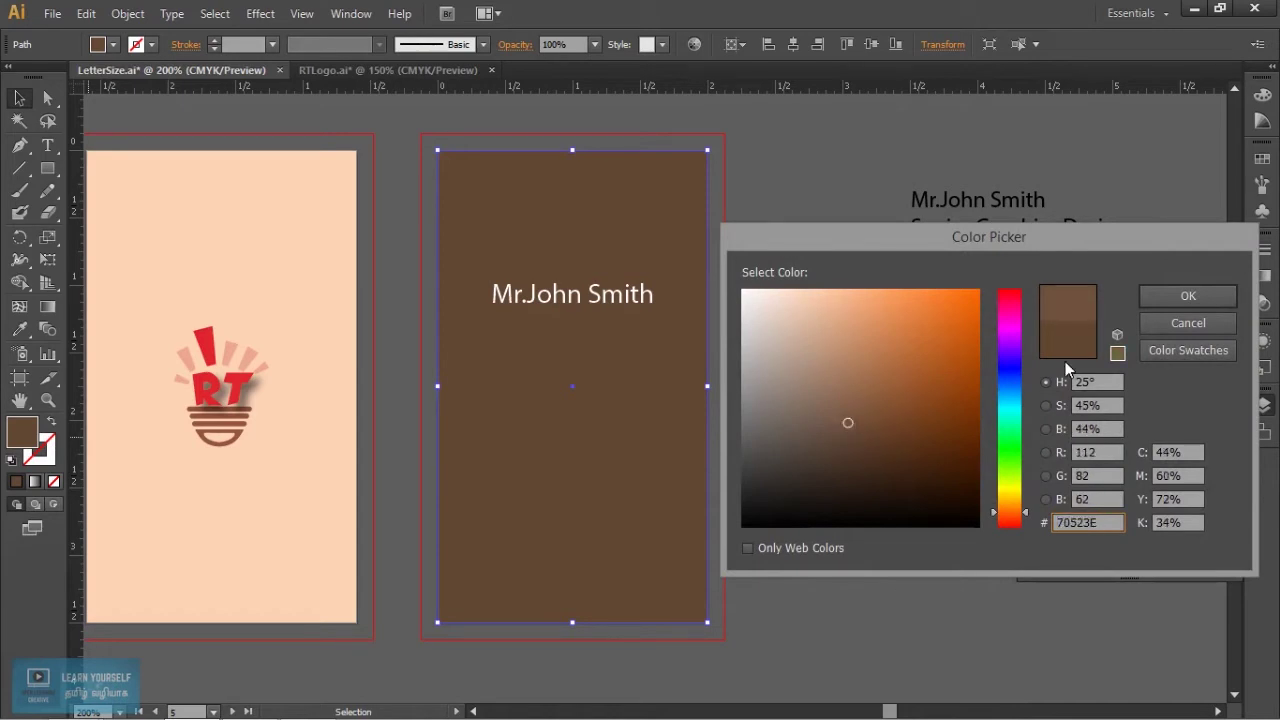
click(1188, 296)
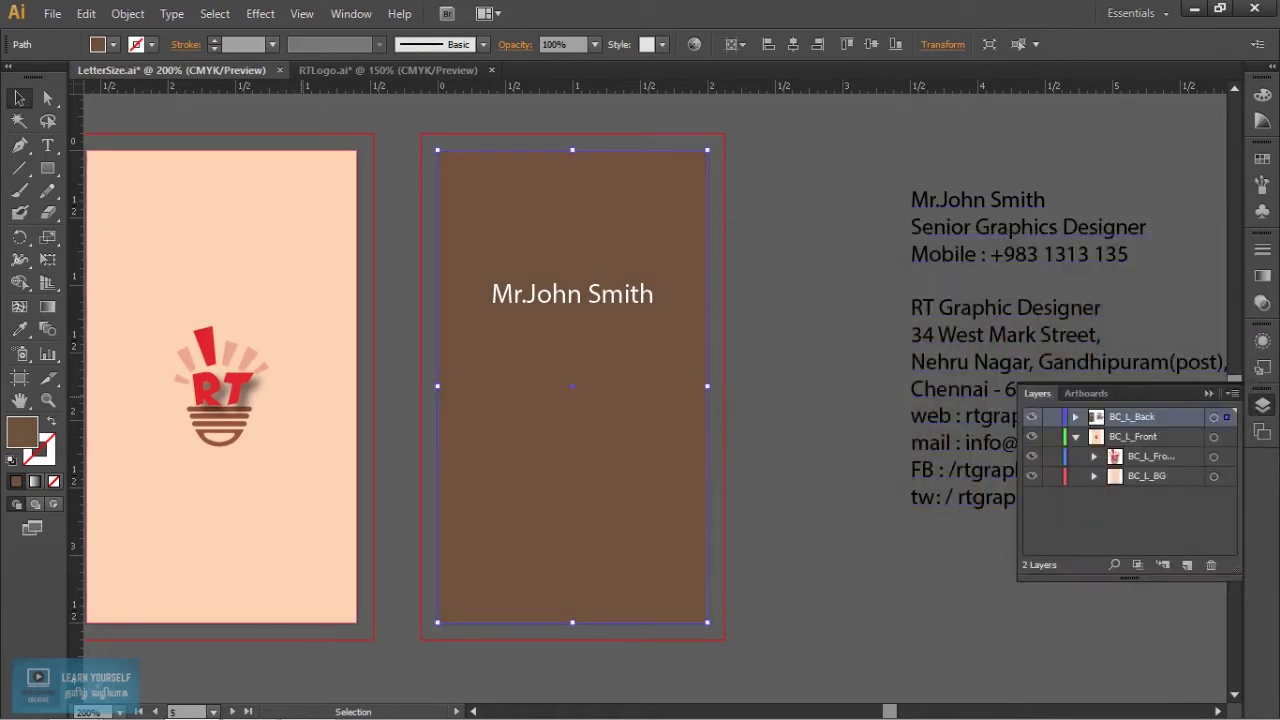
double_click(30, 432)
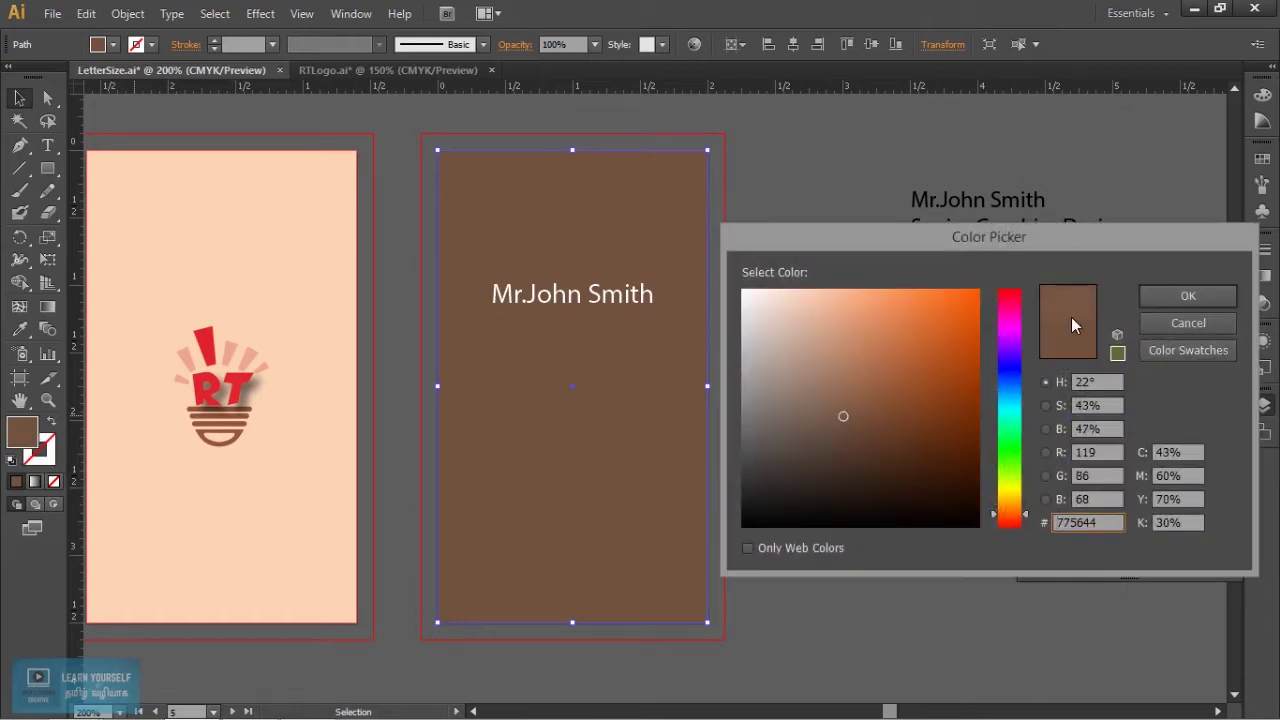
click(1148, 298)
key(ctrl+shift+a)
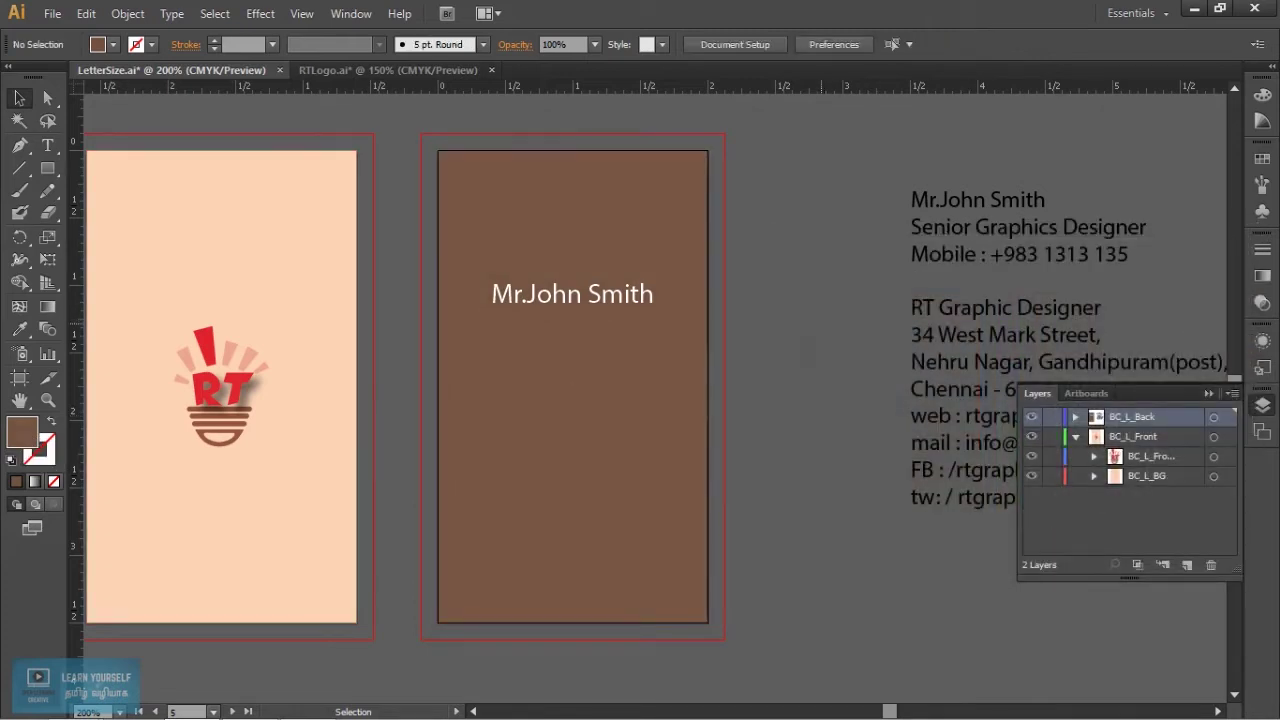
drag(640, 400, 648, 420)
Change the name's font from Myriad Pro to MS Reference Sans Serif.
click(580, 314)
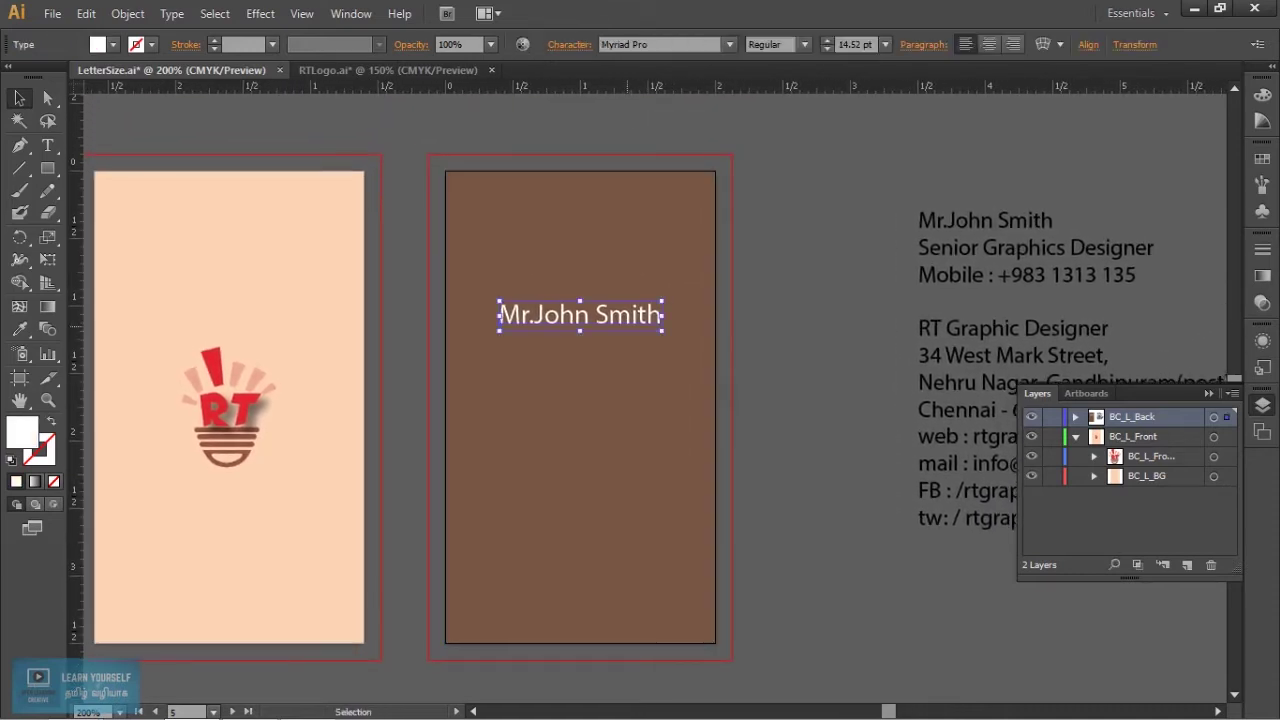
click(675, 45)
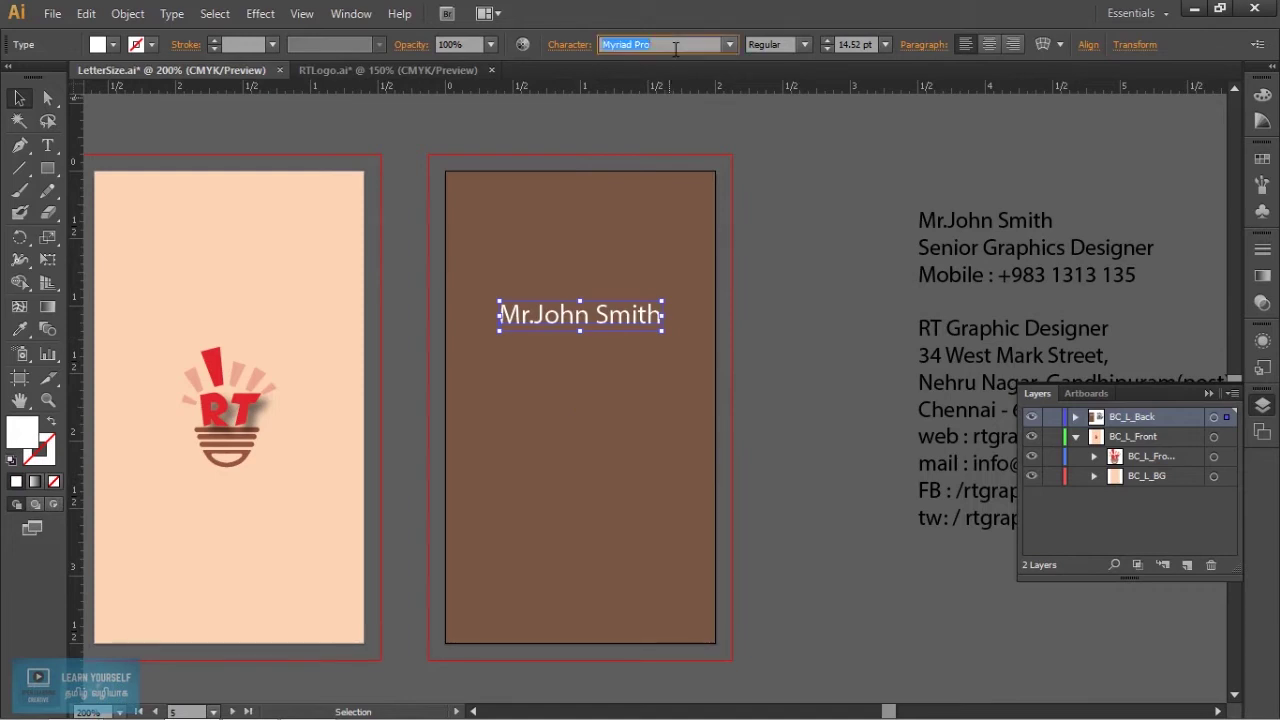
key(Down)
key(Down)
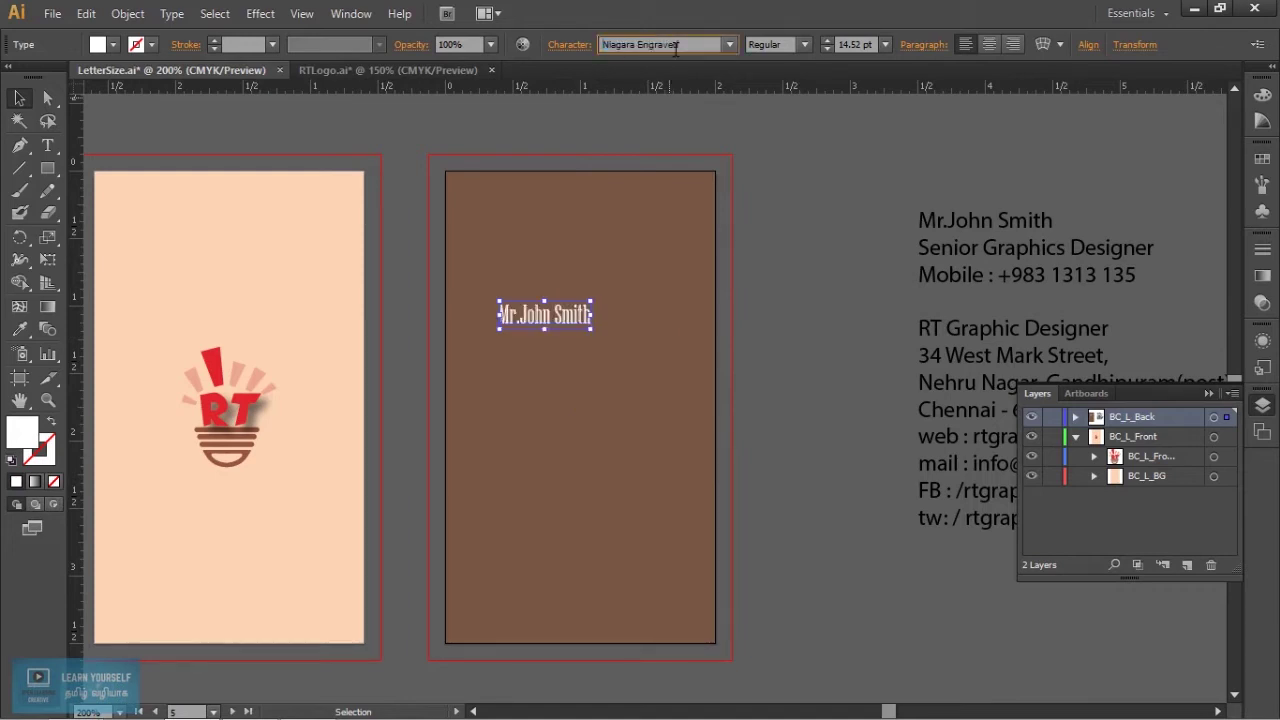
key(Down)
key(Escape)
key(Up)
key(Up)
key(Down)
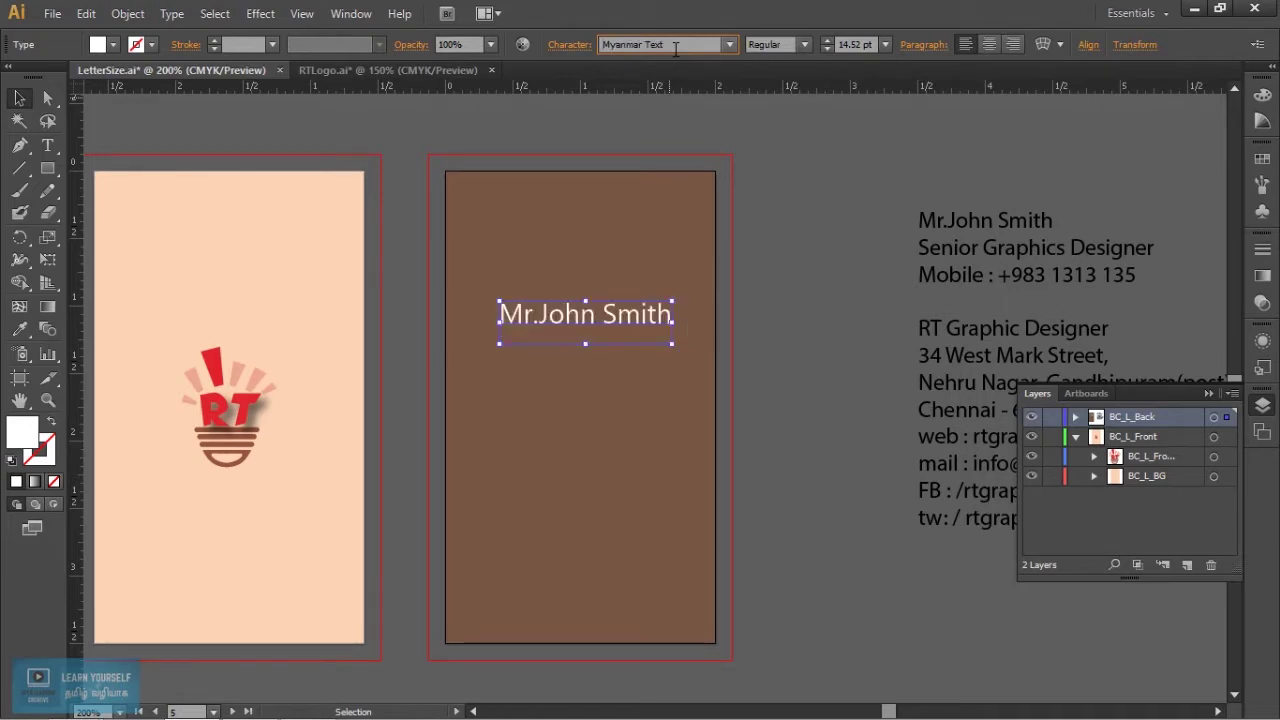
key(Down)
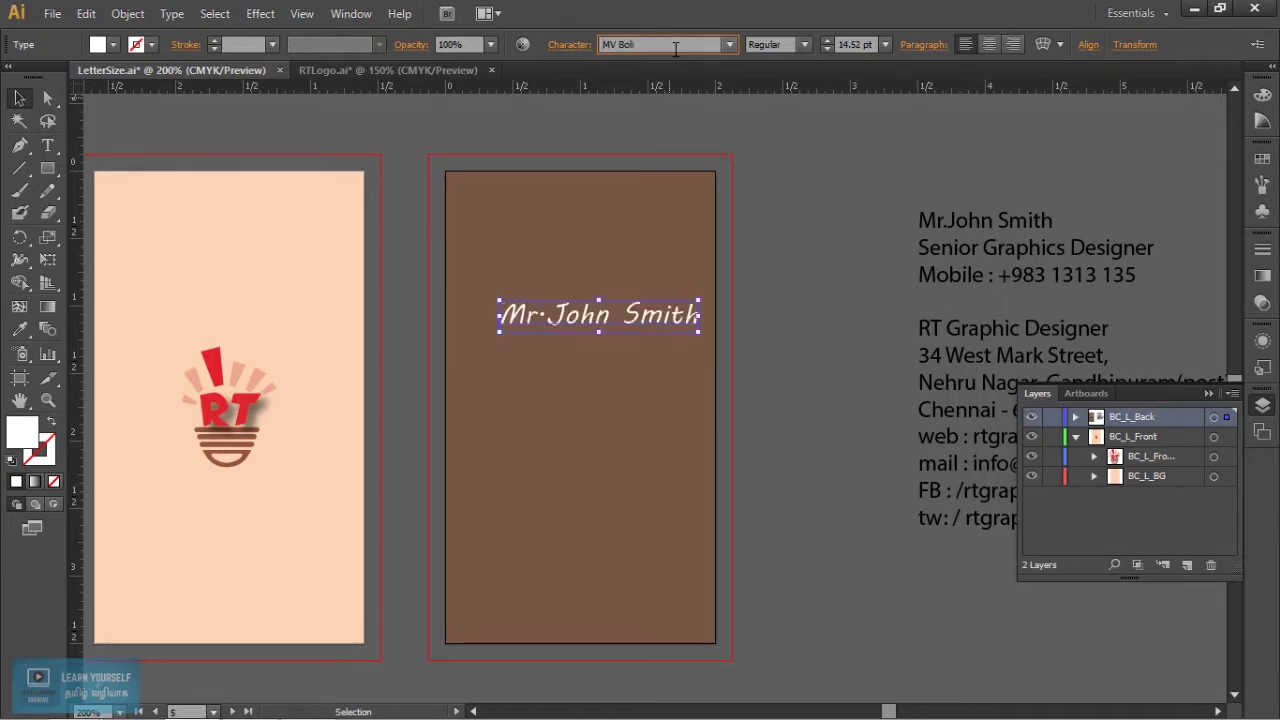
key(Down)
key(Down)
key(Down)
key(Up)
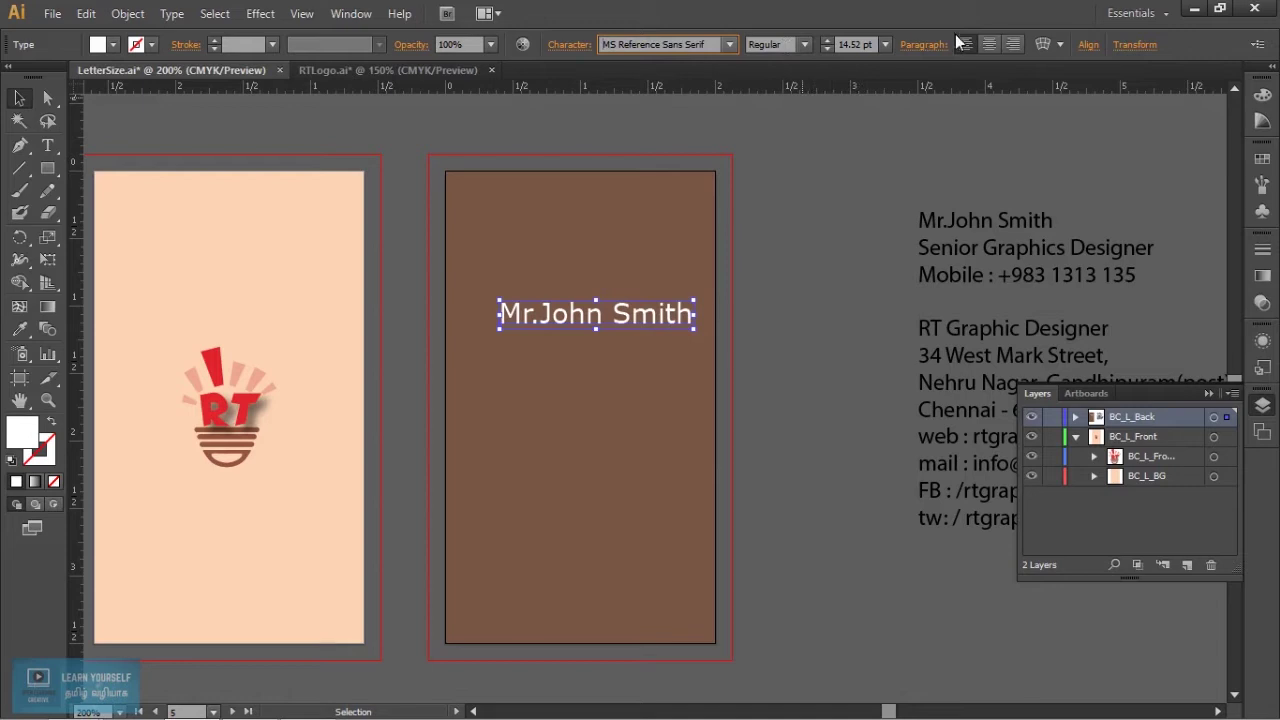
Toggle All Caps on and back off, then re-centre the name horizontally on the card.
click(568, 45)
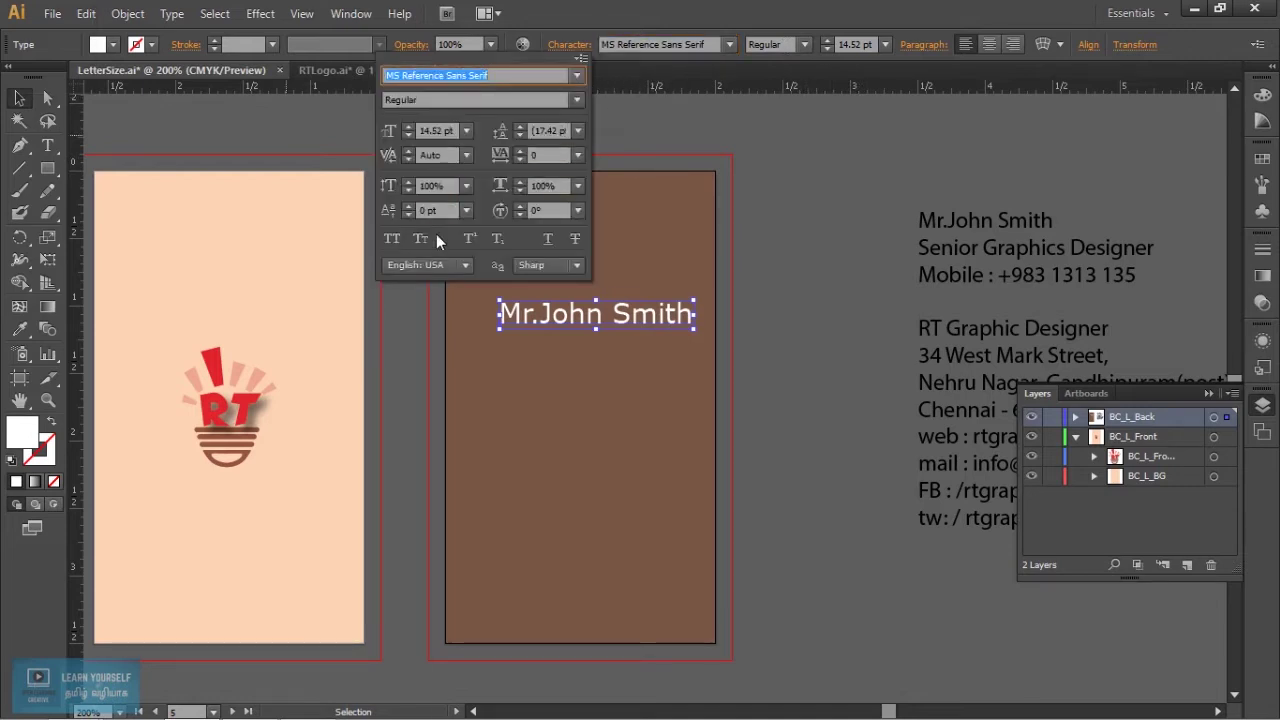
click(390, 240)
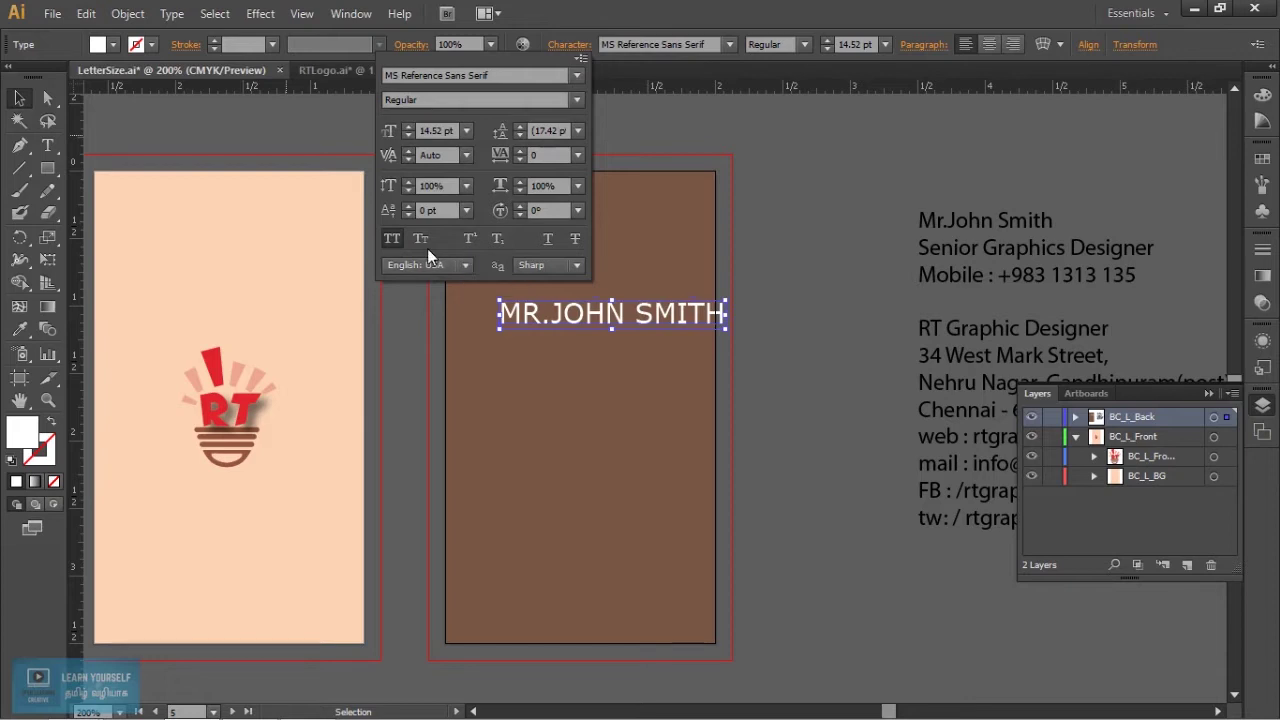
click(397, 236)
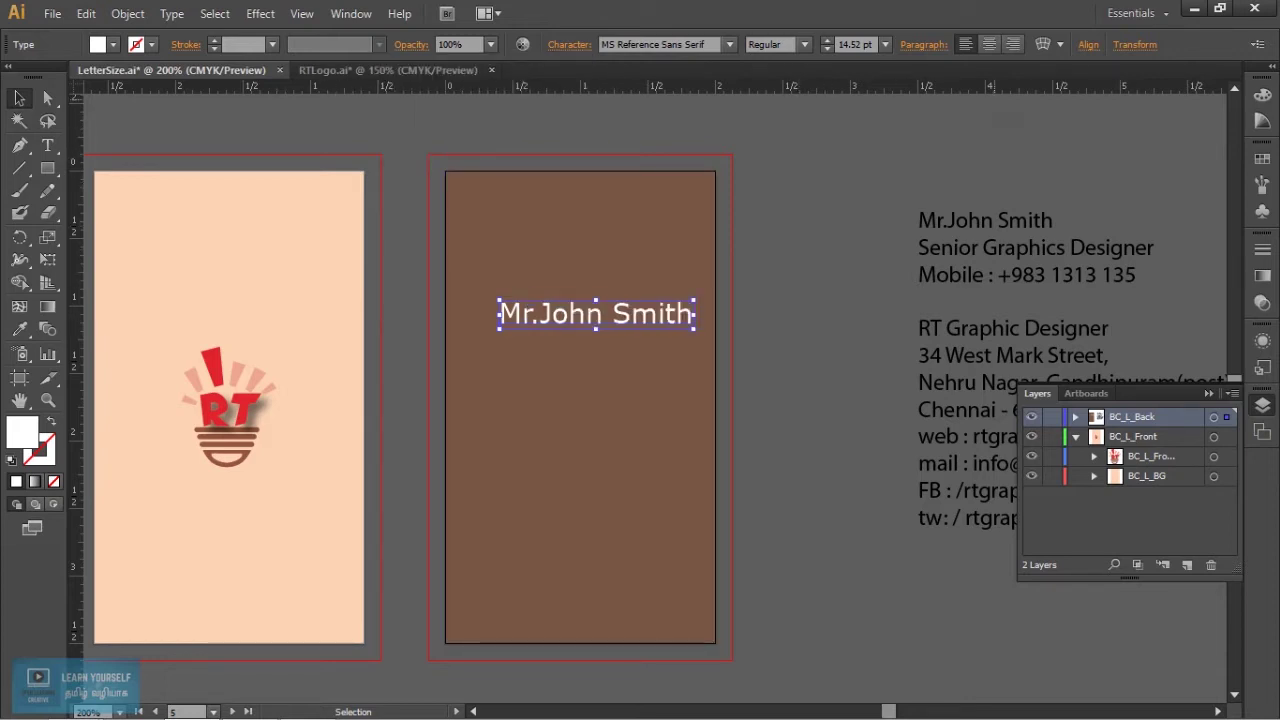
click(1088, 44)
click(940, 100)
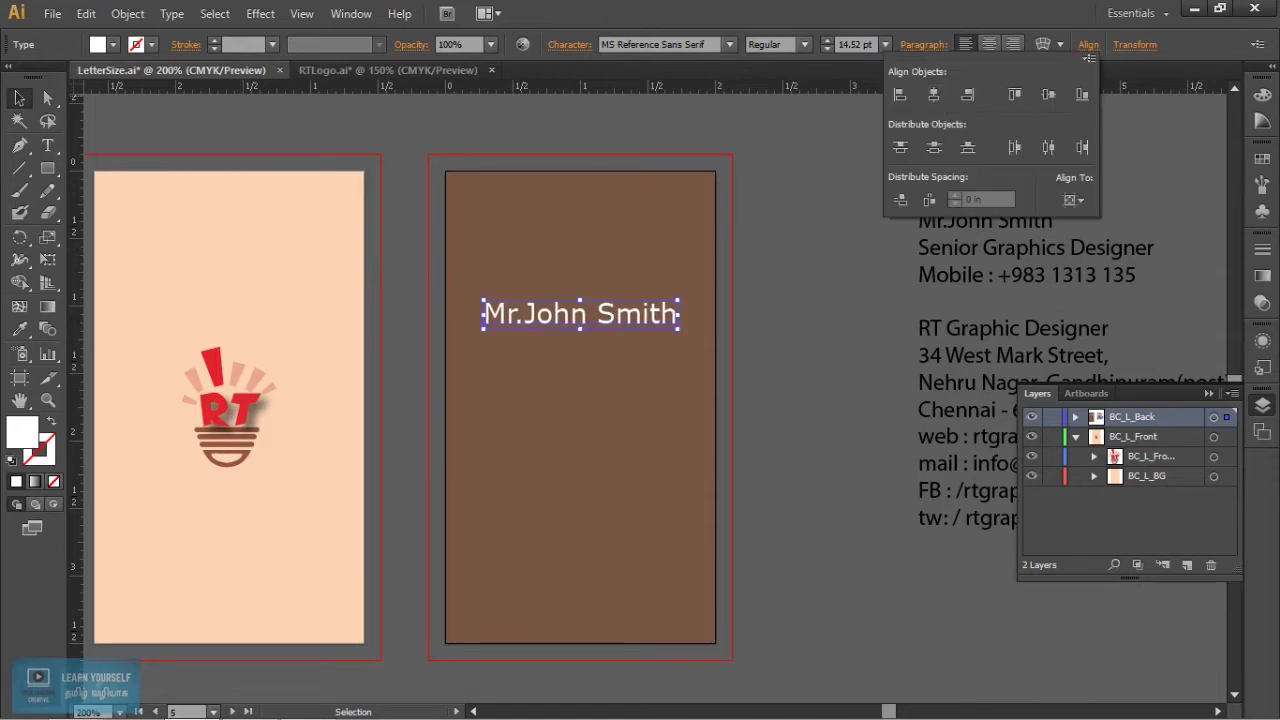
click(821, 436)
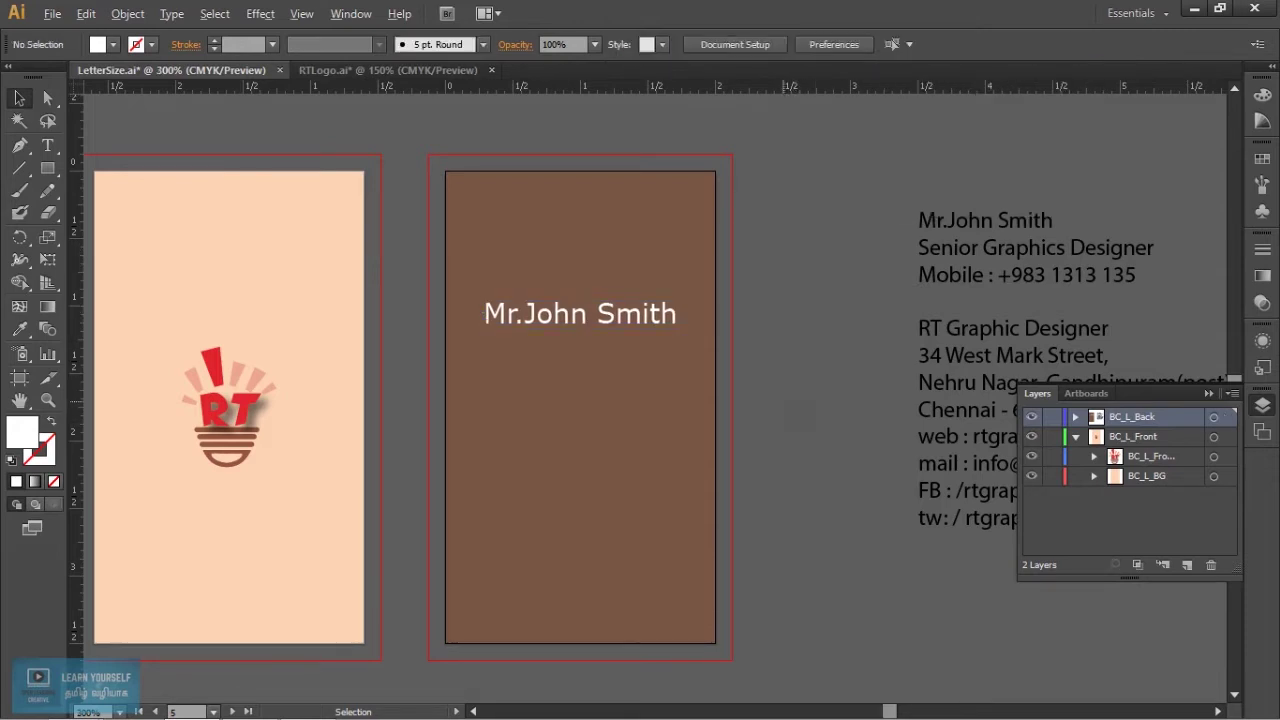
Copy the job title and paste it into a duplicate of the name placed below it.
key(ctrl+equal)
scroll(640, 400, right, 2)
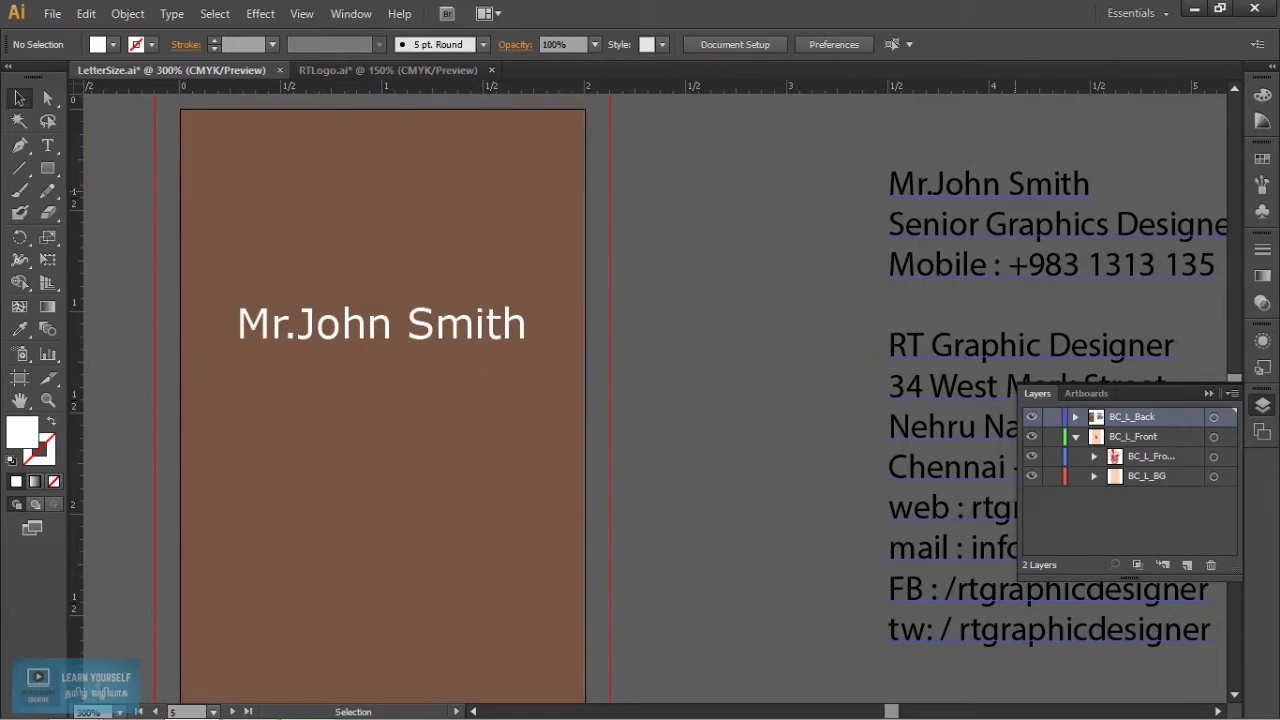
key(t)
drag(888, 224, 1213, 237)
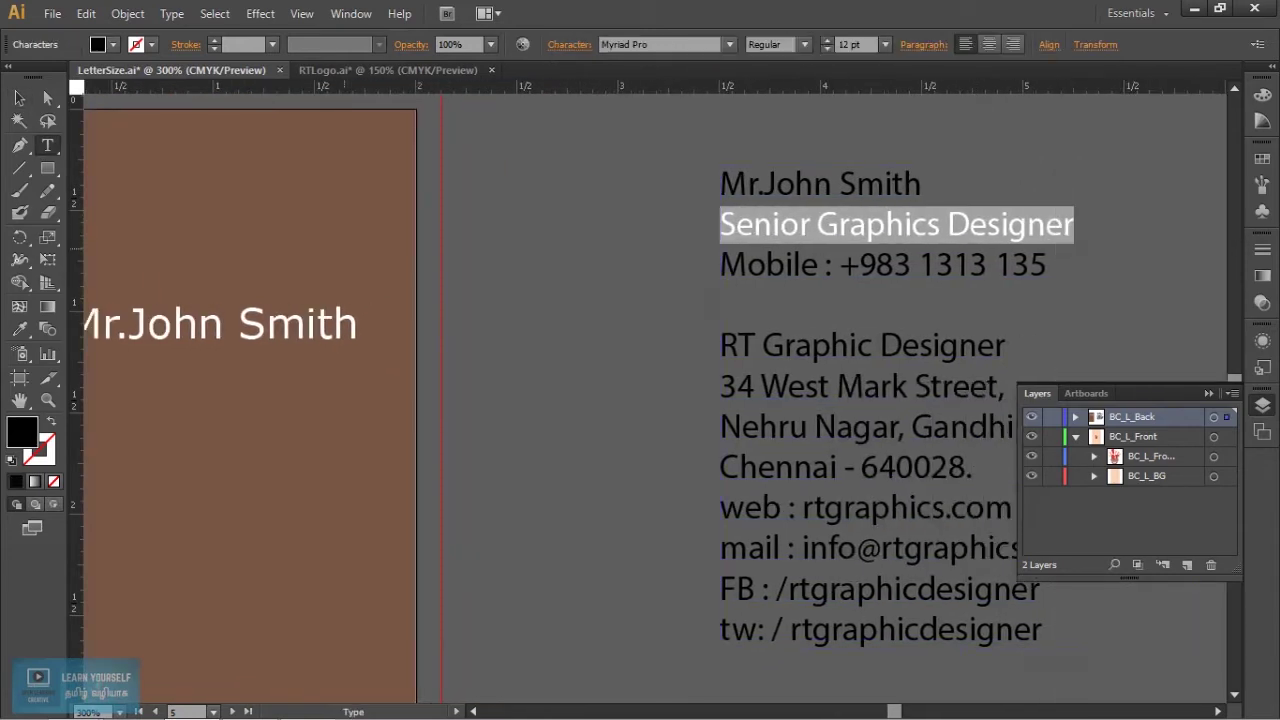
click(17, 97)
scroll(640, 400, left, 3)
drag(600, 280, 600, 343)
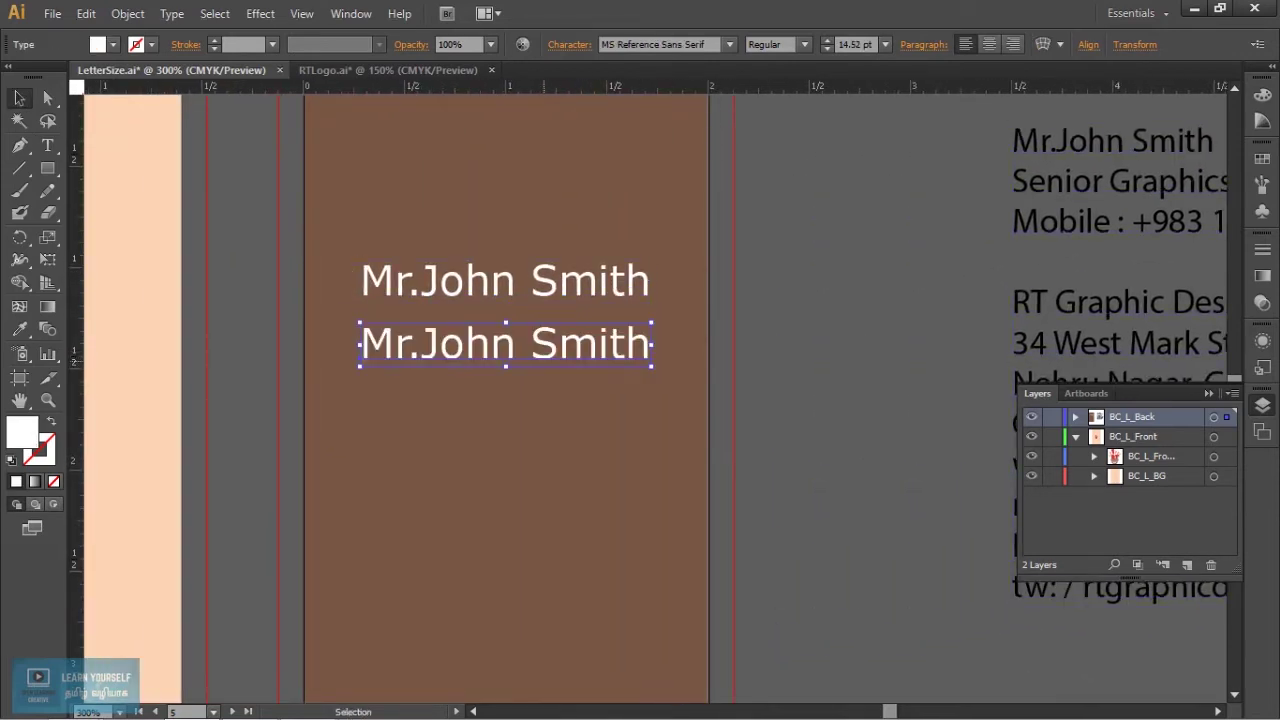
key(t)
click(531, 345)
key(ctrl+a)
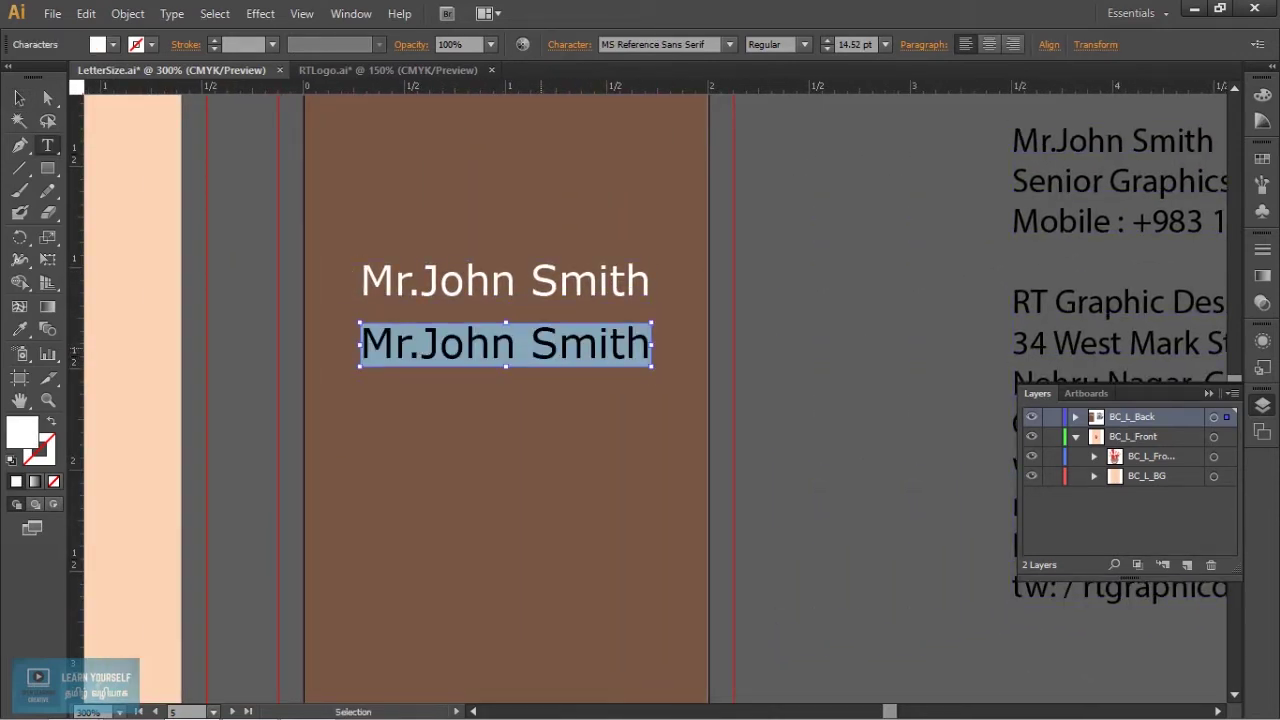
key(ctrl+v)
key(Escape)
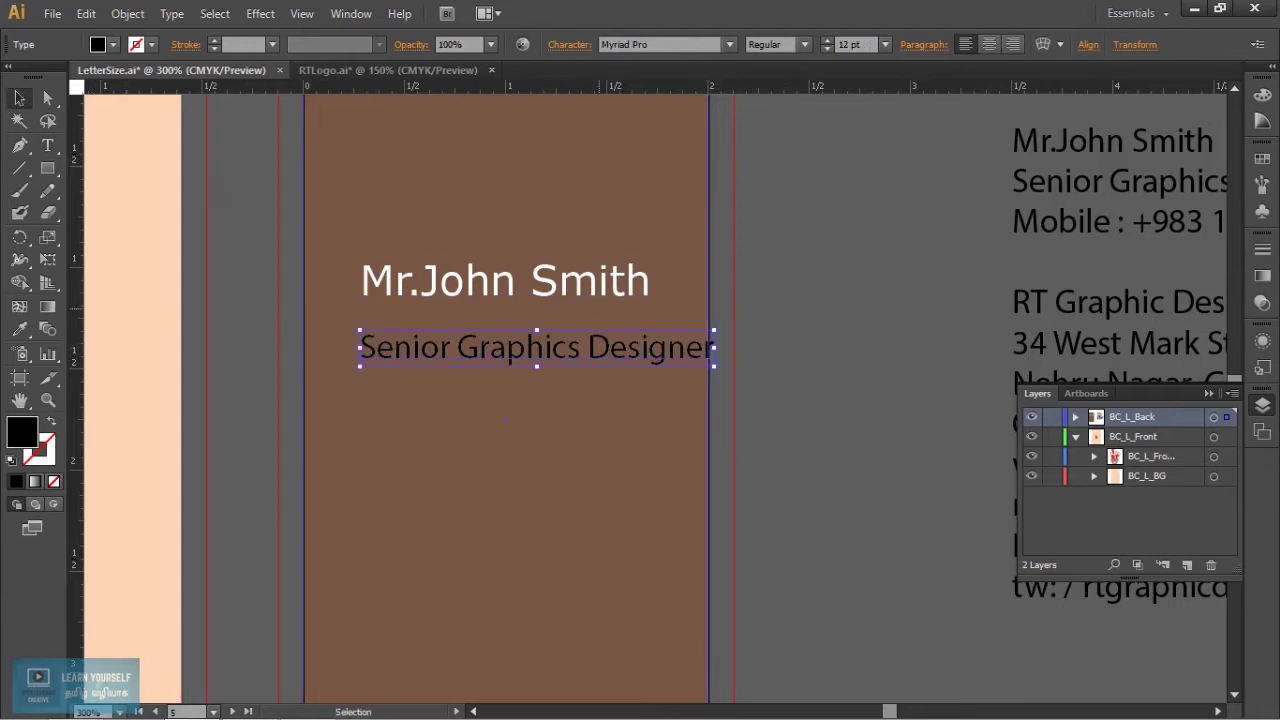
Match the title to the name's style, reduce it to 9 pt and centre it under the name.
key(i)
click(505, 281)
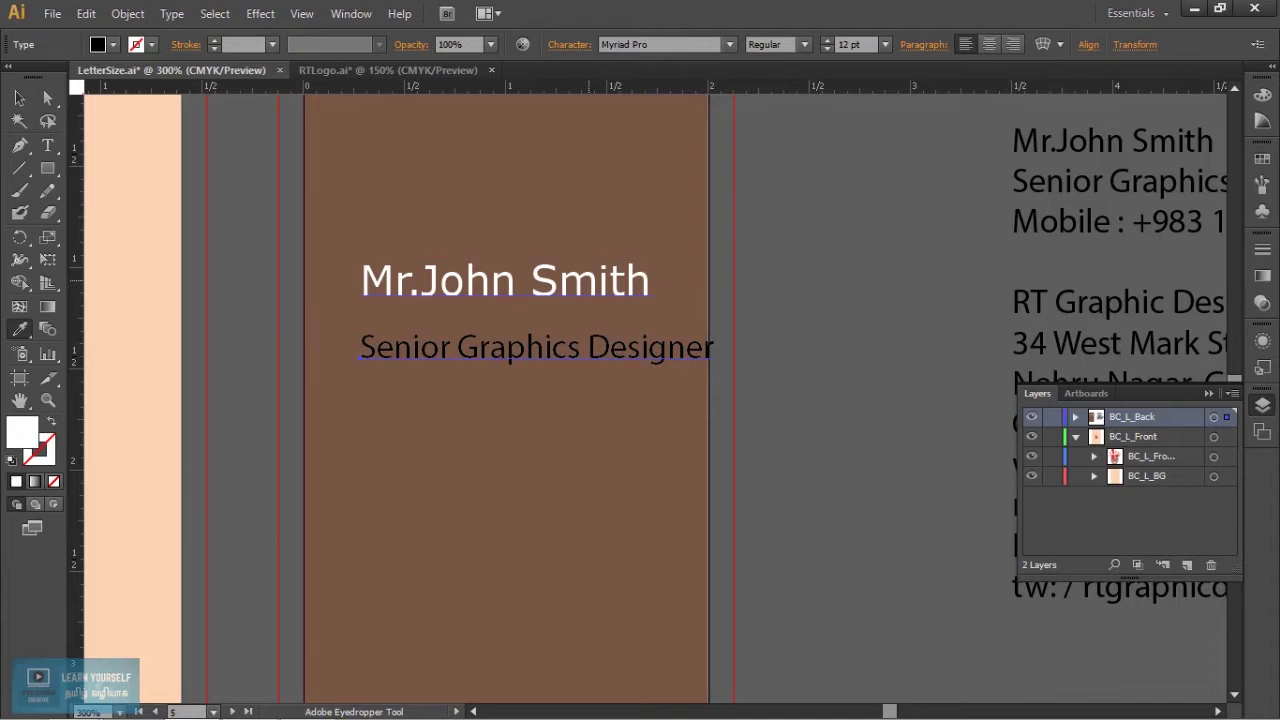
key(v)
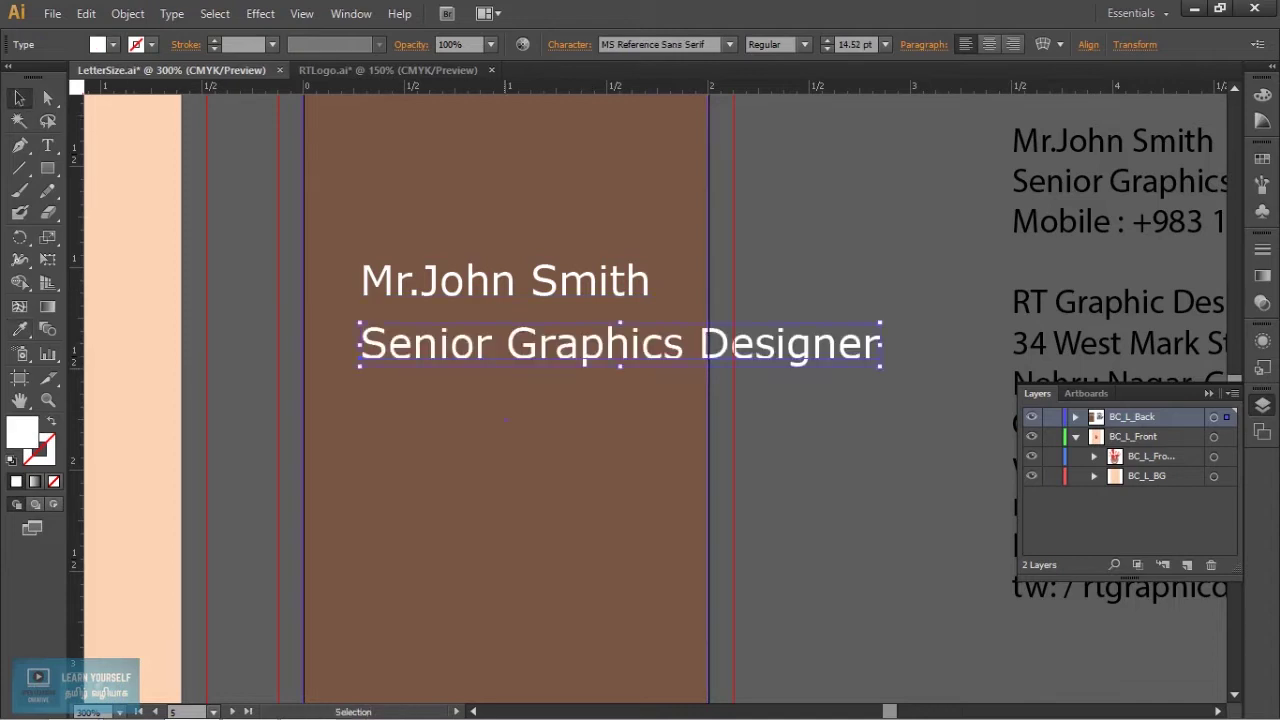
click(828, 51)
click(828, 51)
click(828, 51)
click(828, 51)
click(828, 51)
click(828, 51)
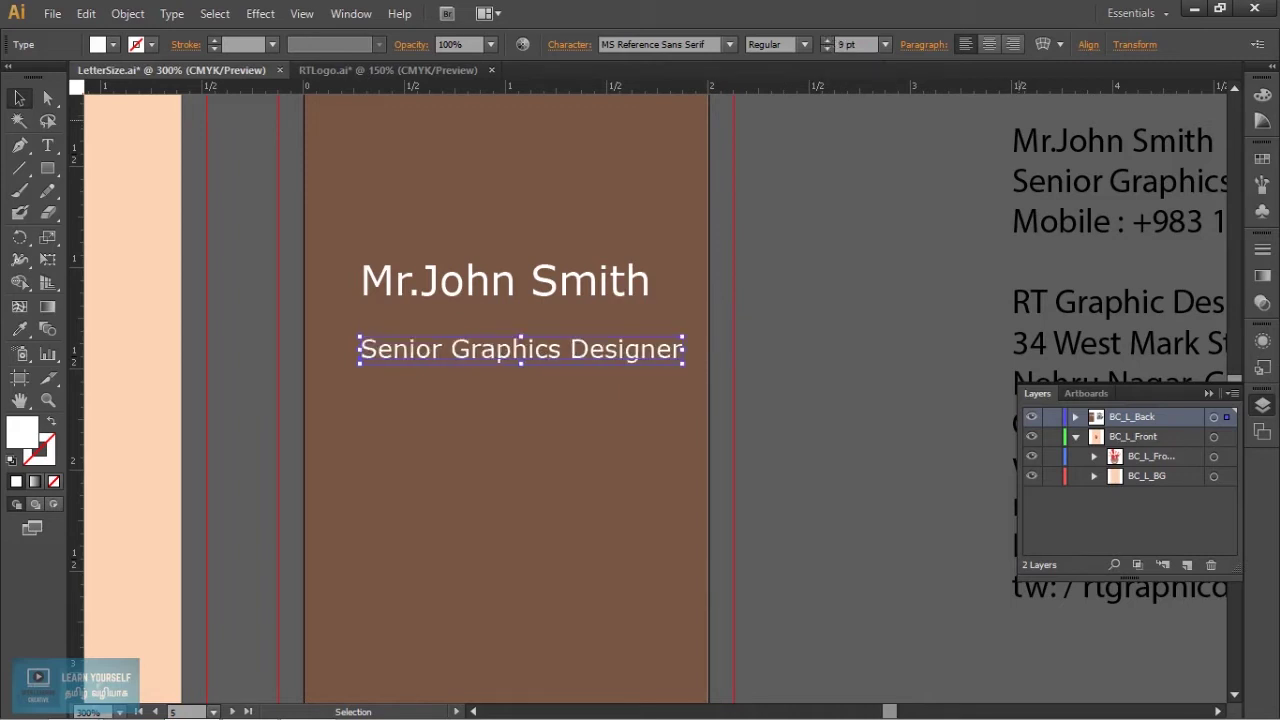
click(1088, 44)
click(933, 95)
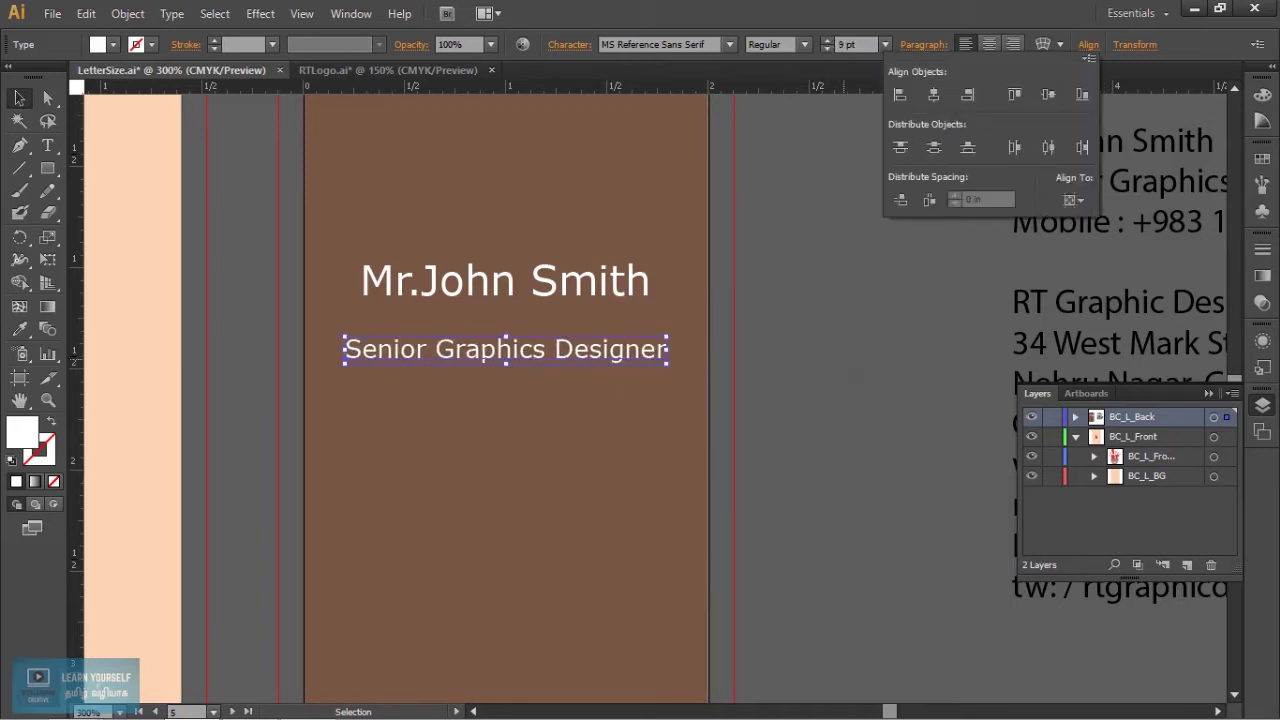
mouse_move(655, 348)
mouse_down()
mouse_move(655, 319)
mouse_move(612, 342)
mouse_up()
click(506, 420)
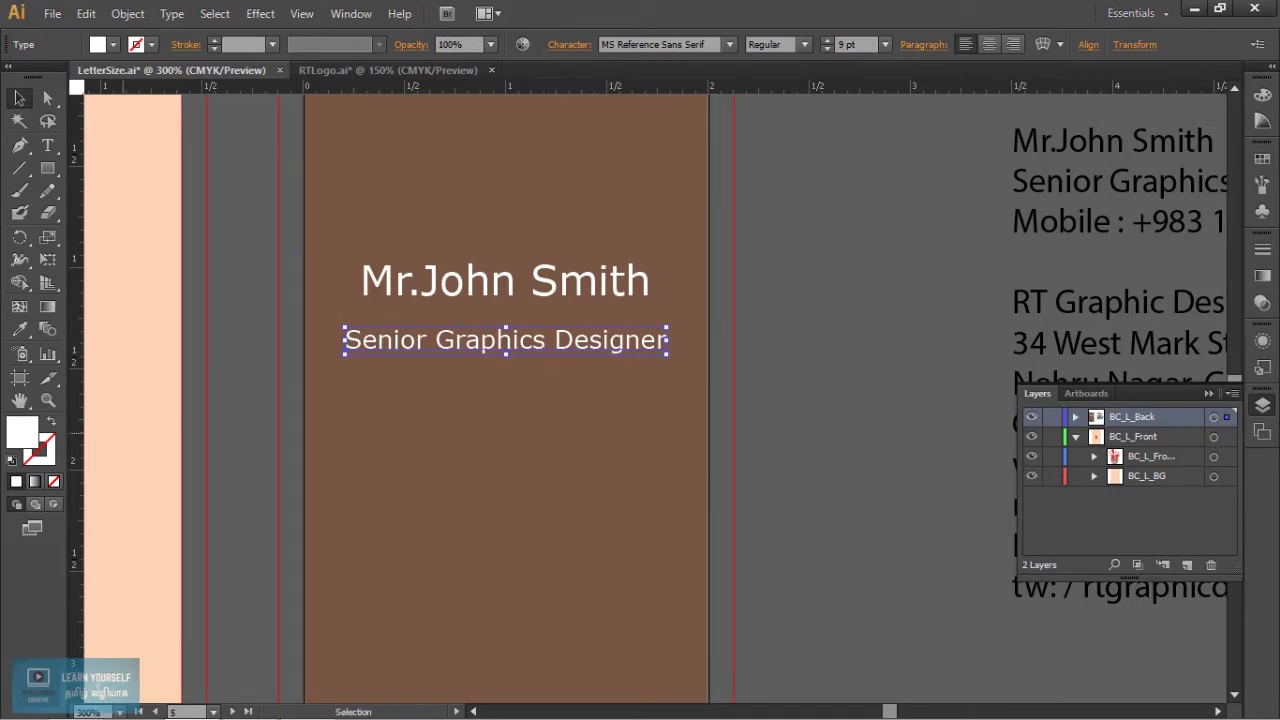
Colour the 'Senior Graphics Designer' title light grey #D3D3D3 and nudge it into place.
double_click(22, 433)
mouse_move(775, 340)
mouse_down()
mouse_move(746, 323)
mouse_move(741, 334)
mouse_up()
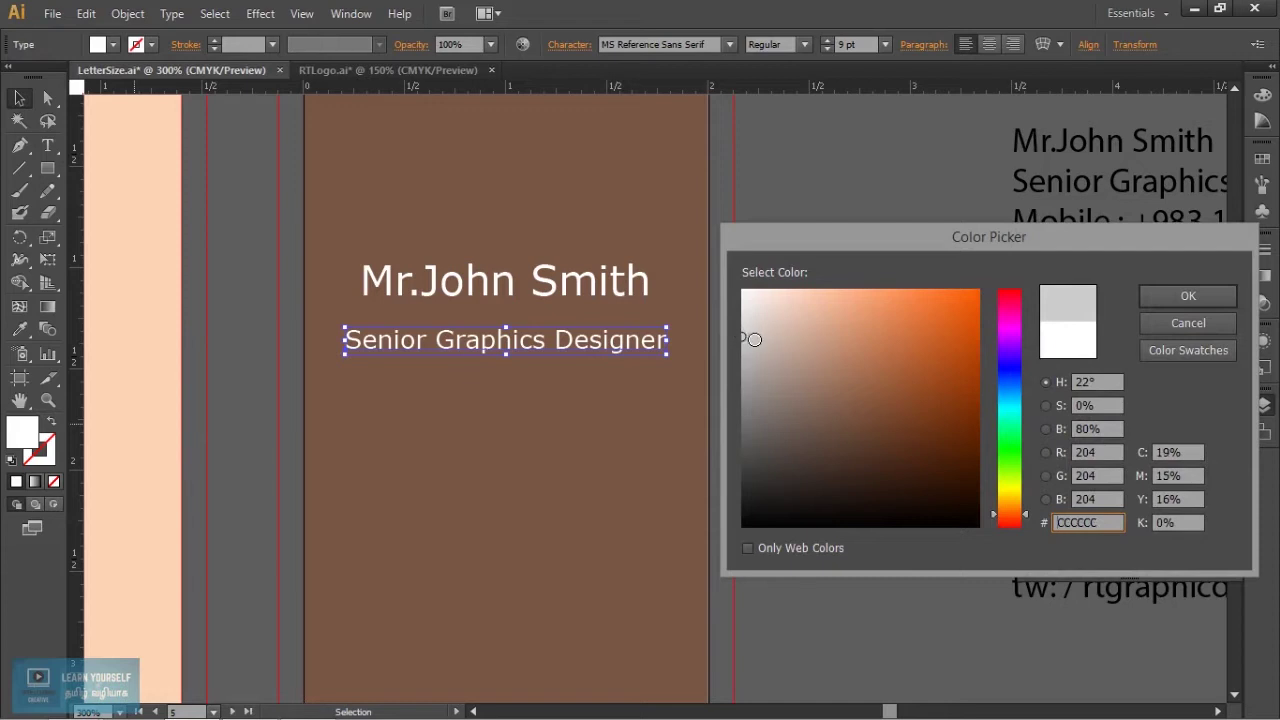
click(742, 329)
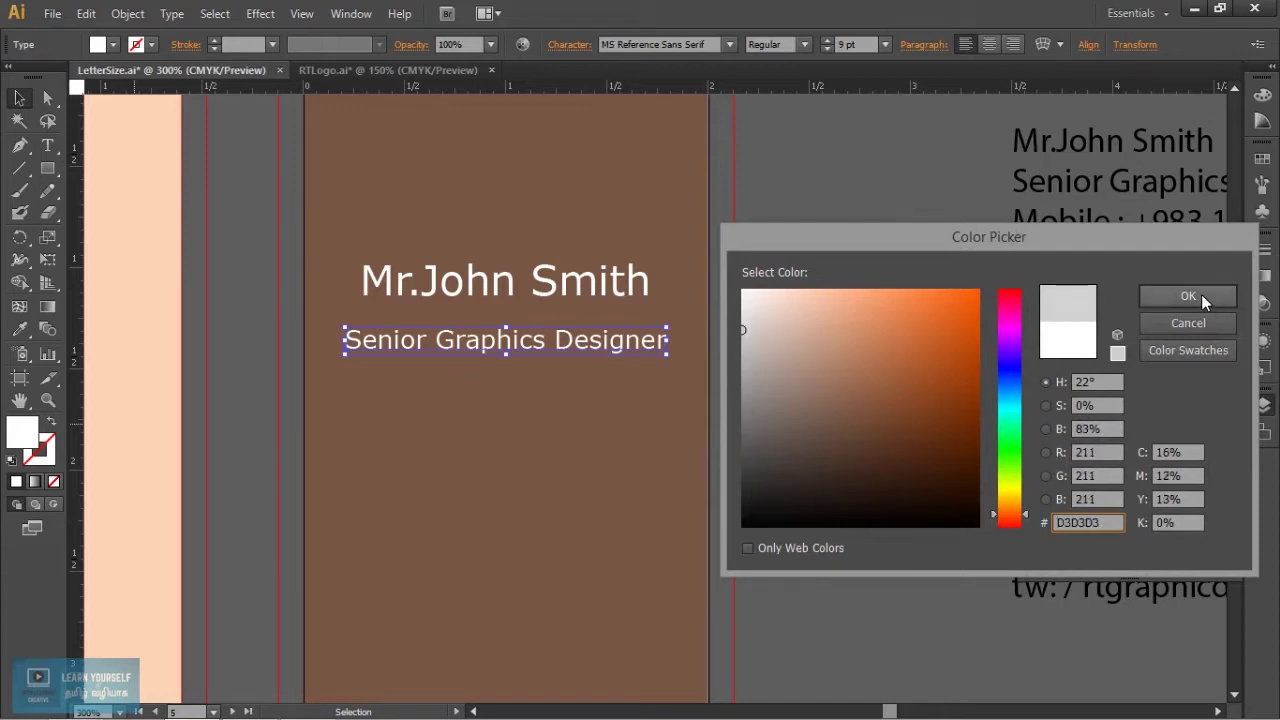
click(1188, 296)
key(ctrl+shift+a)
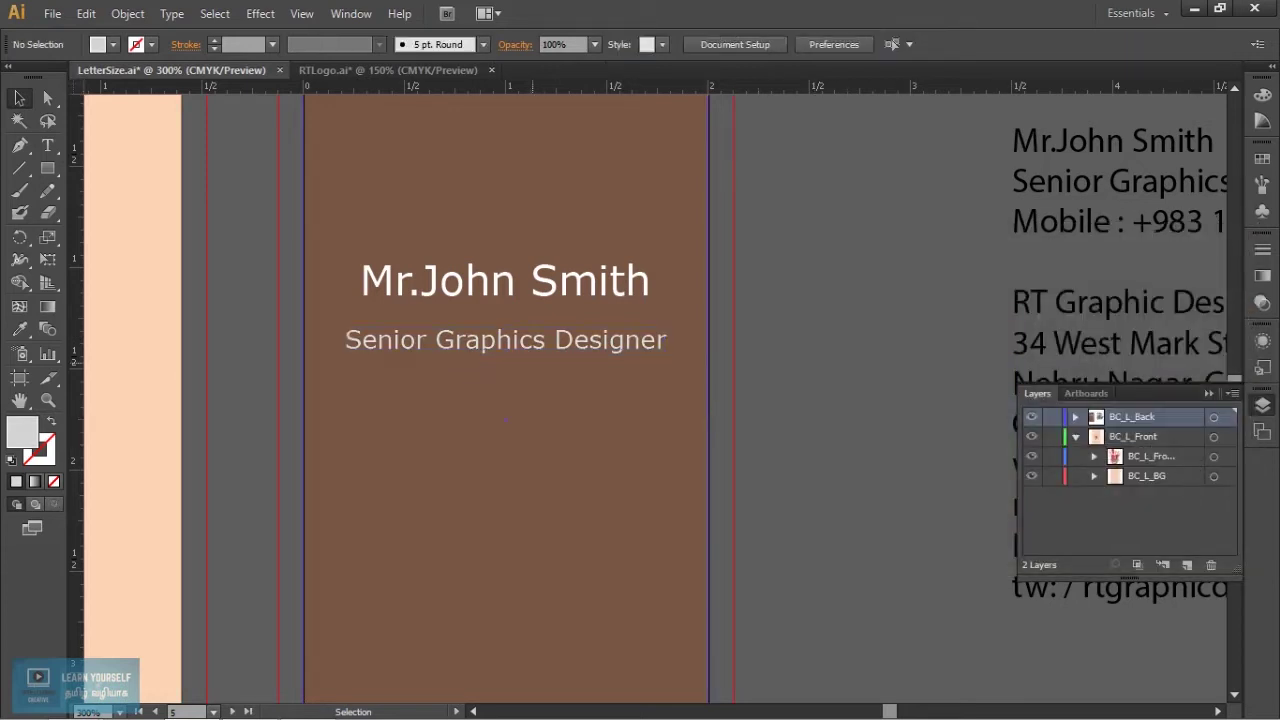
drag(540, 336, 540, 330)
key(ctrl+shift+a)
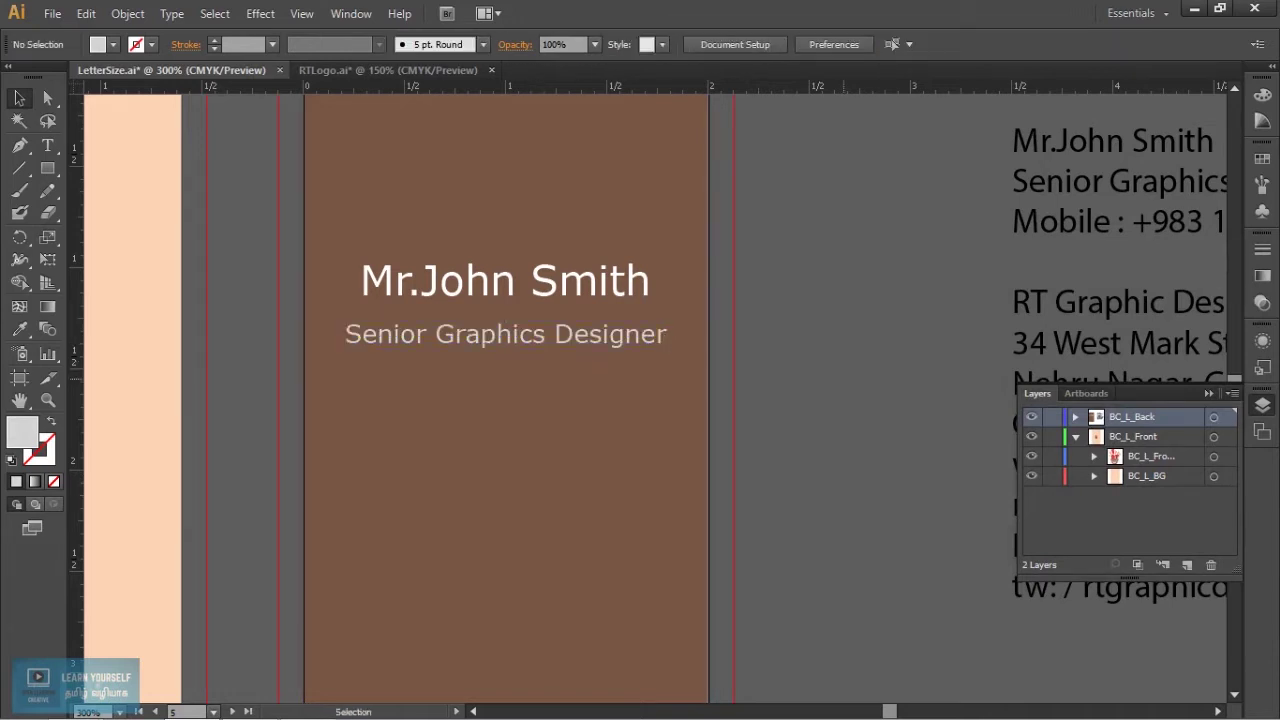
click(540, 334)
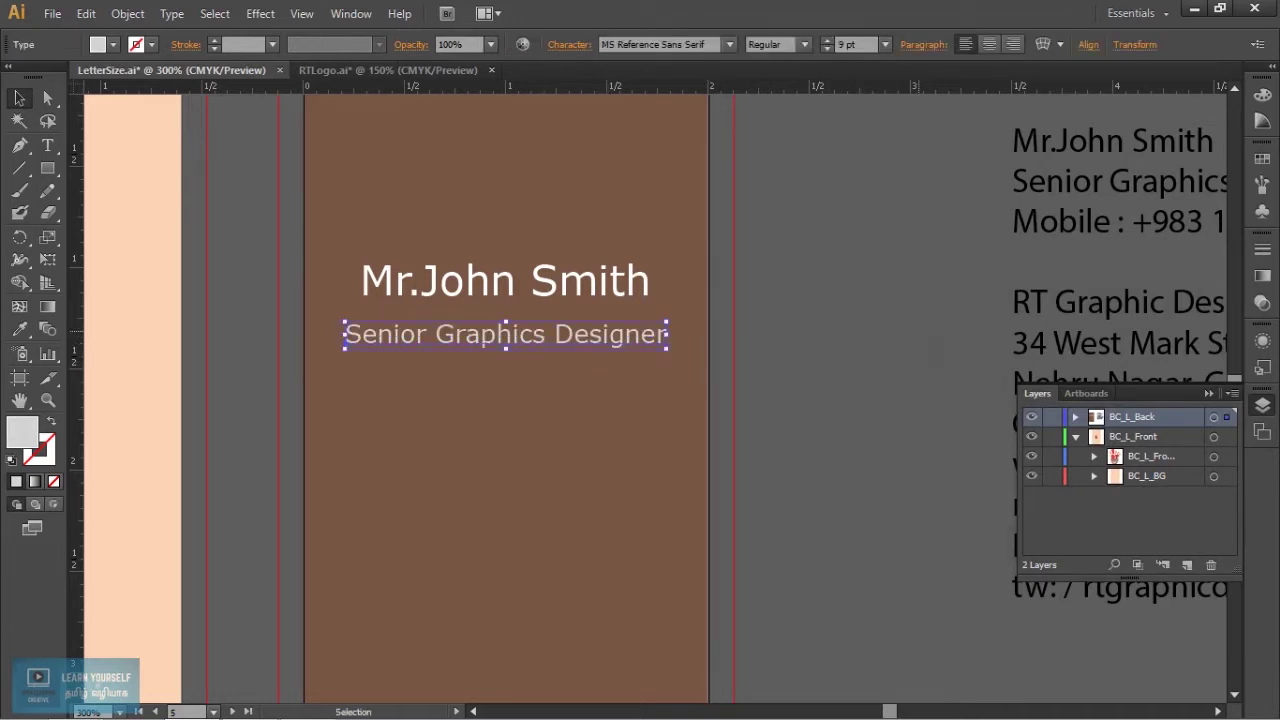
drag(600, 400, 503, 298)
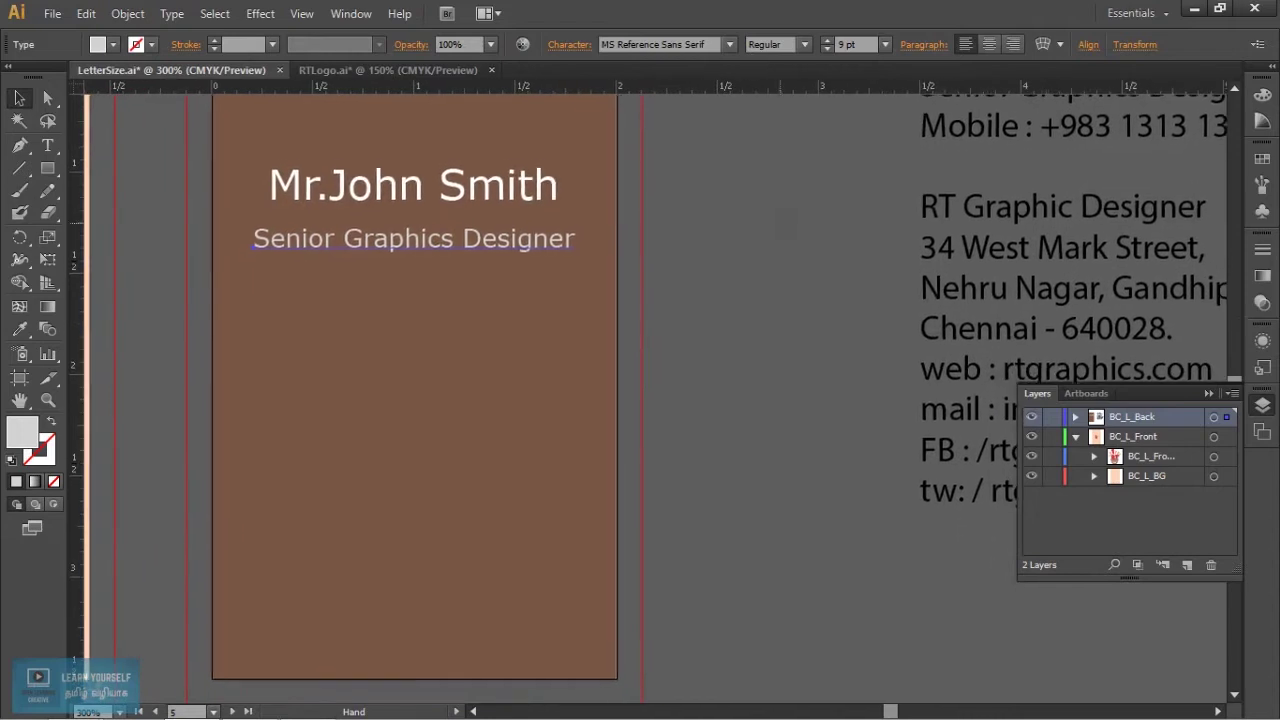
Insert country code 91 after the plus in the reference mobile number and copy it.
mouse_move(640, 400)
mouse_down()
mouse_move(562, 471)
mouse_move(628, 436)
mouse_move(595, 553)
mouse_up()
key(ctrl+shift+a)
key(t)
drag(990, 272, 1184, 272)
click(1000, 272)
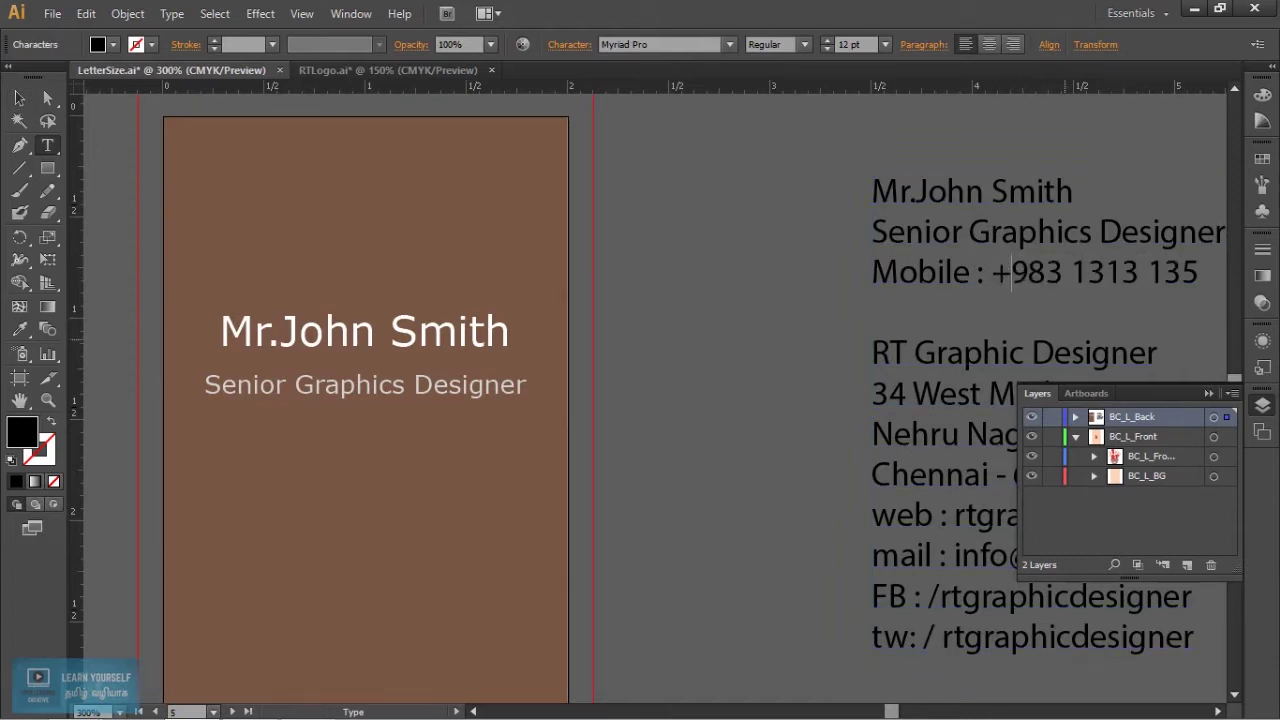
text(91)
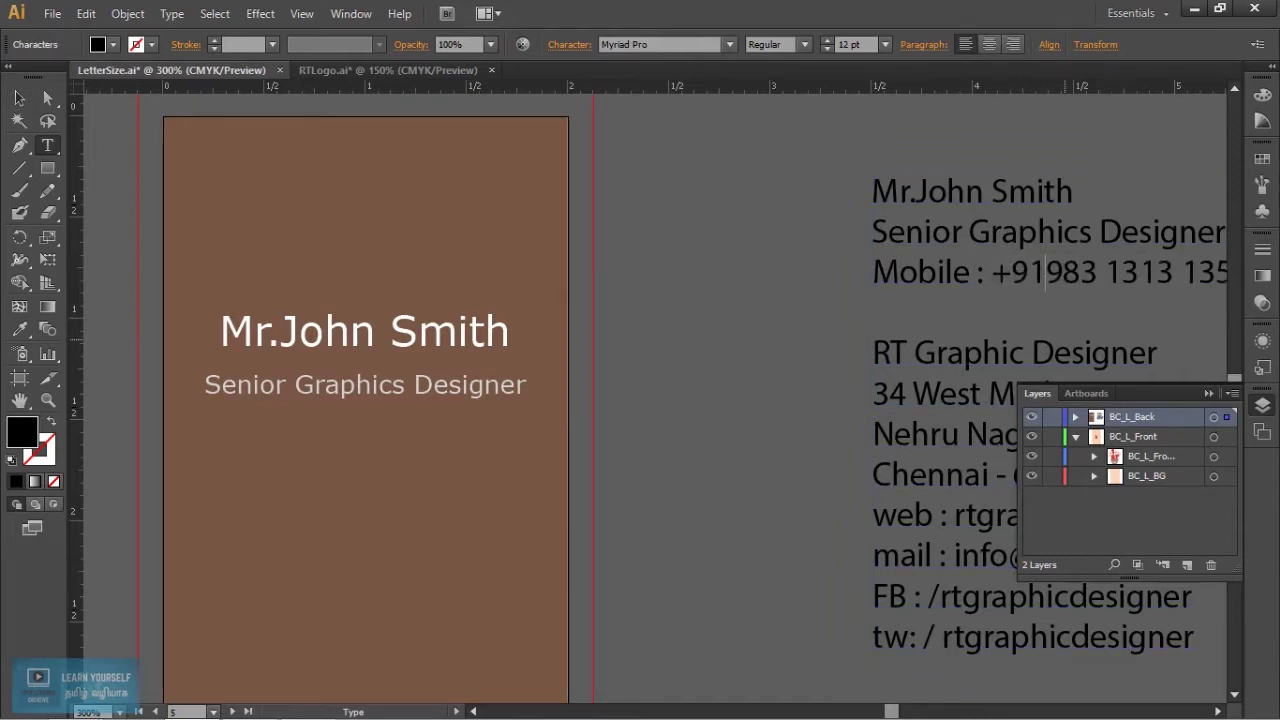
mouse_move(992, 272)
mouse_down()
mouse_move(1262, 290)
mouse_move(1236, 281)
mouse_up()
key(ctrl+c)
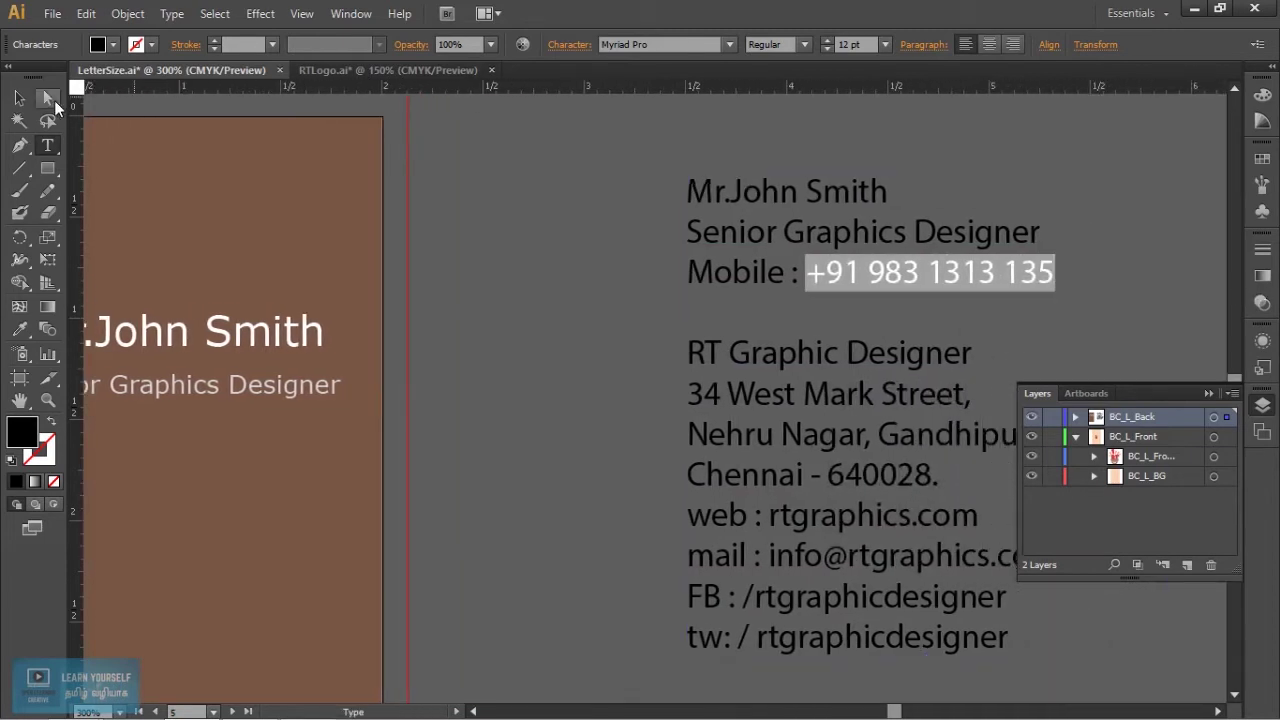
click(19, 97)
Paste the mobile number onto the brown card below the job title.
scroll(640, 400, left, 5)
click(47, 145)
click(448, 390)
key(ctrl+v)
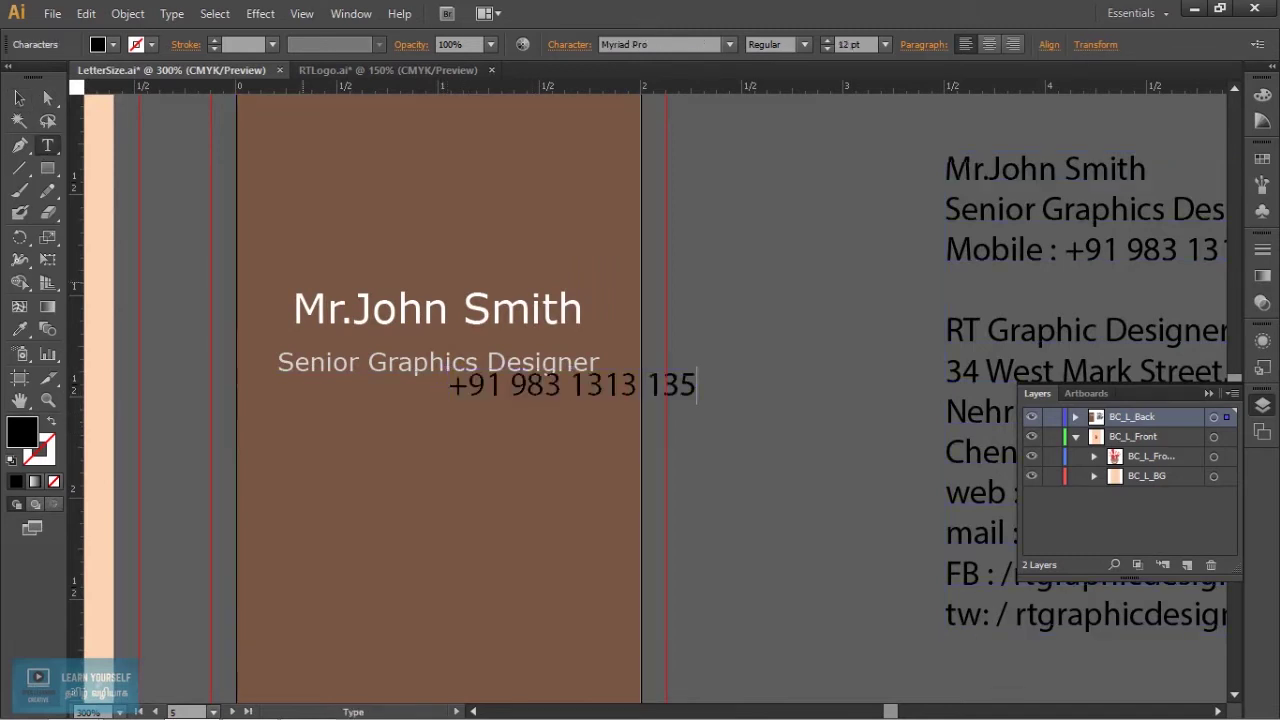
click(19, 97)
drag(572, 385, 438, 415)
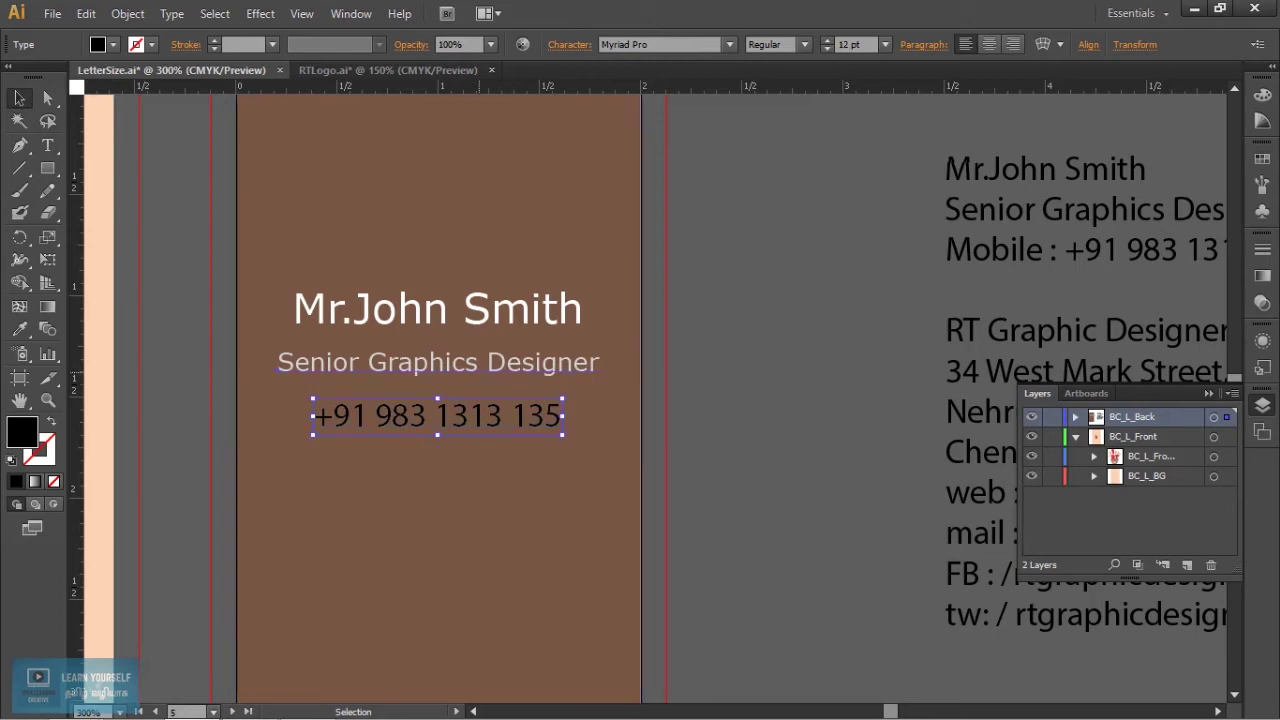
Apply the job title's light grey style to the number and move it up under the title.
click(438, 365)
click(437, 415)
key(i)
click(438, 362)
click(19, 98)
click(180, 250)
mouse_move(520, 419)
mouse_down()
mouse_move(519, 400)
mouse_move(500, 400)
mouse_up()
key(ctrl+shift+a)
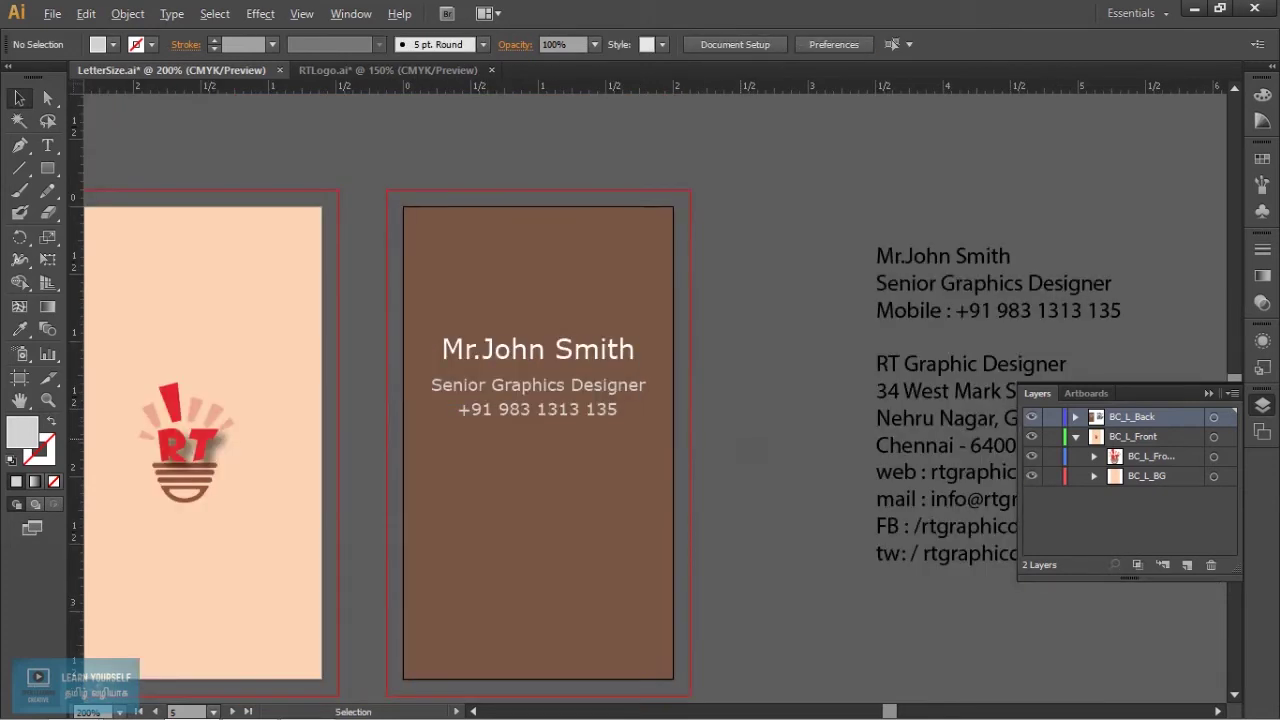
Draw a horizontal line under the name on the brown card.
mouse_move(440, 300)
mouse_down()
mouse_move(450, 435)
mouse_move(450, 401)
mouse_up()
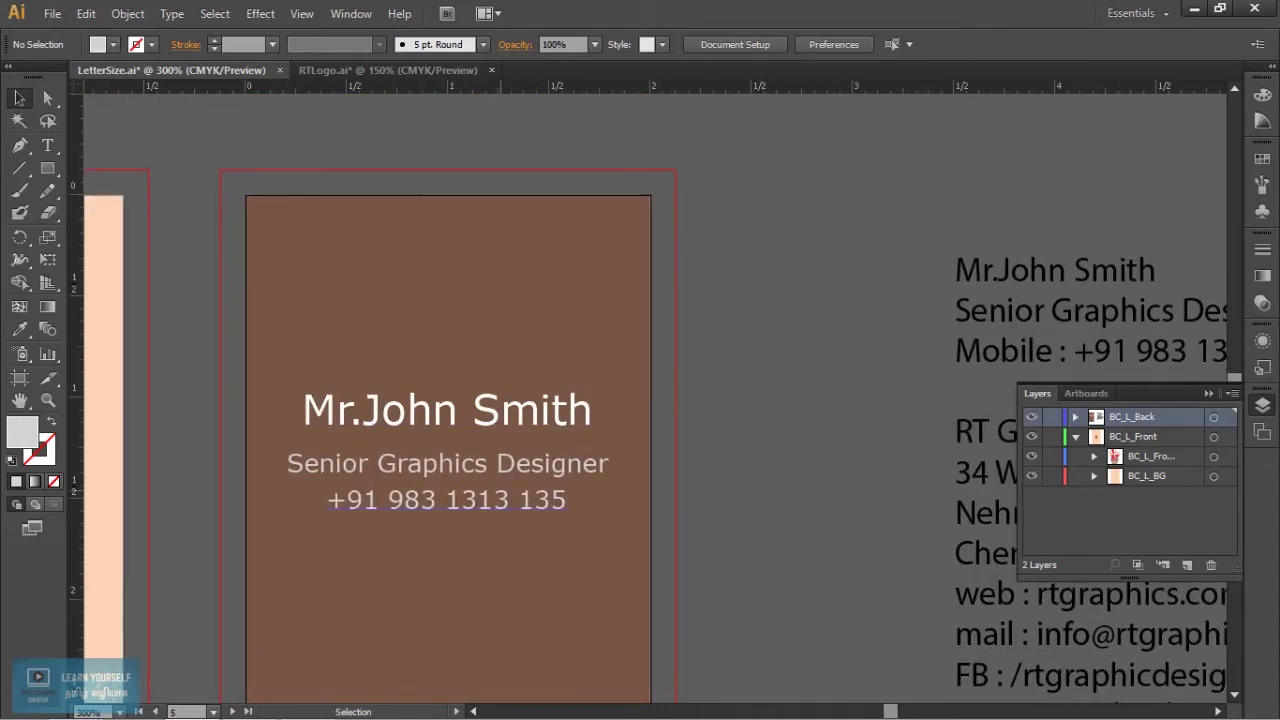
click(19, 168)
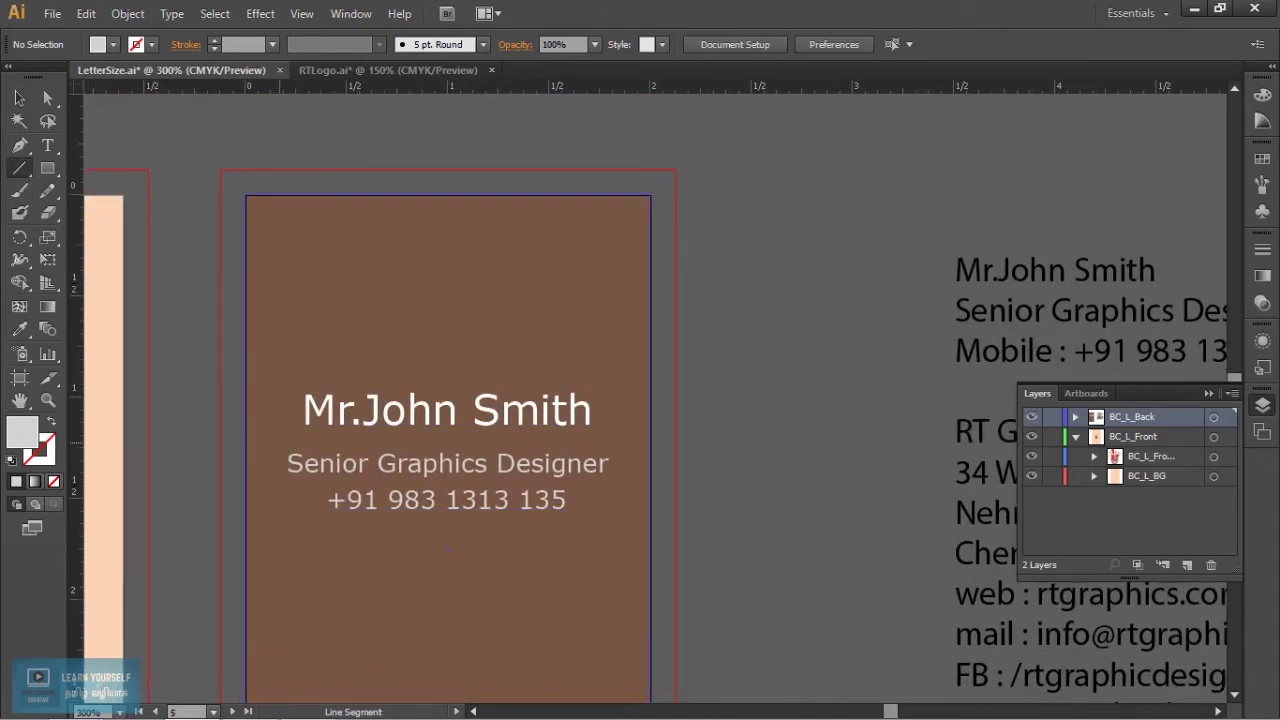
drag(282, 438, 605, 439)
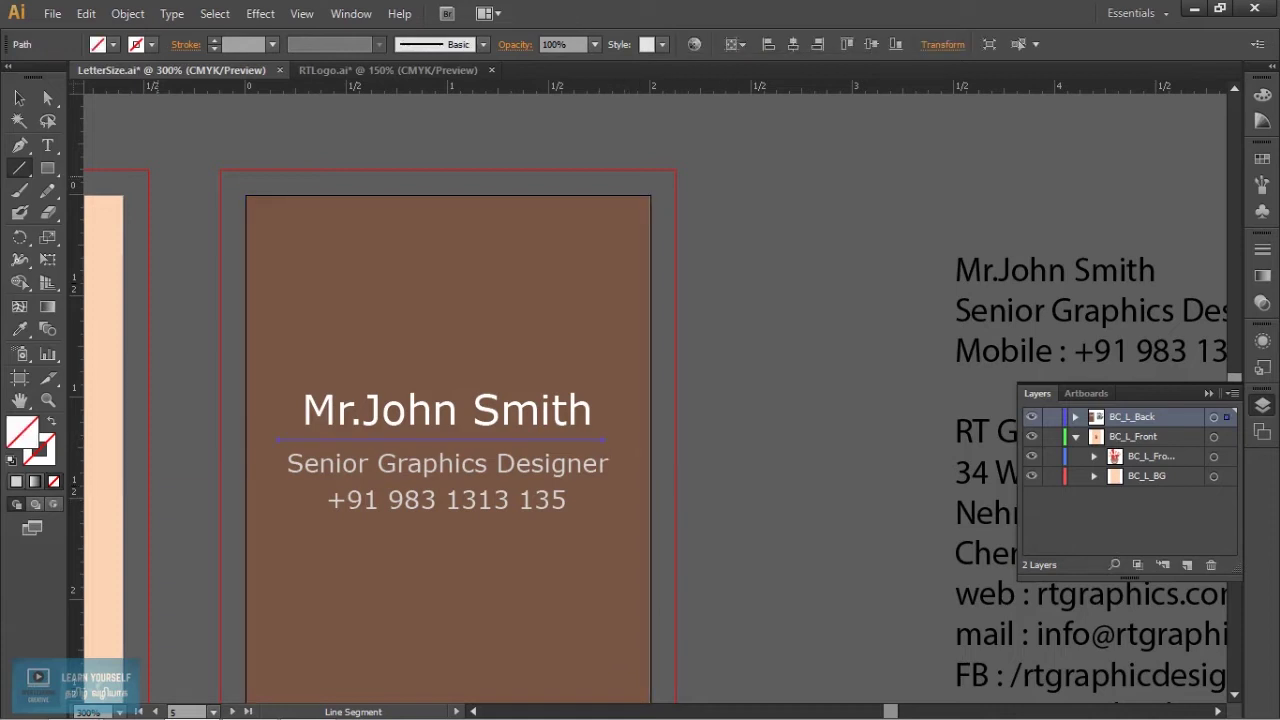
click(212, 40)
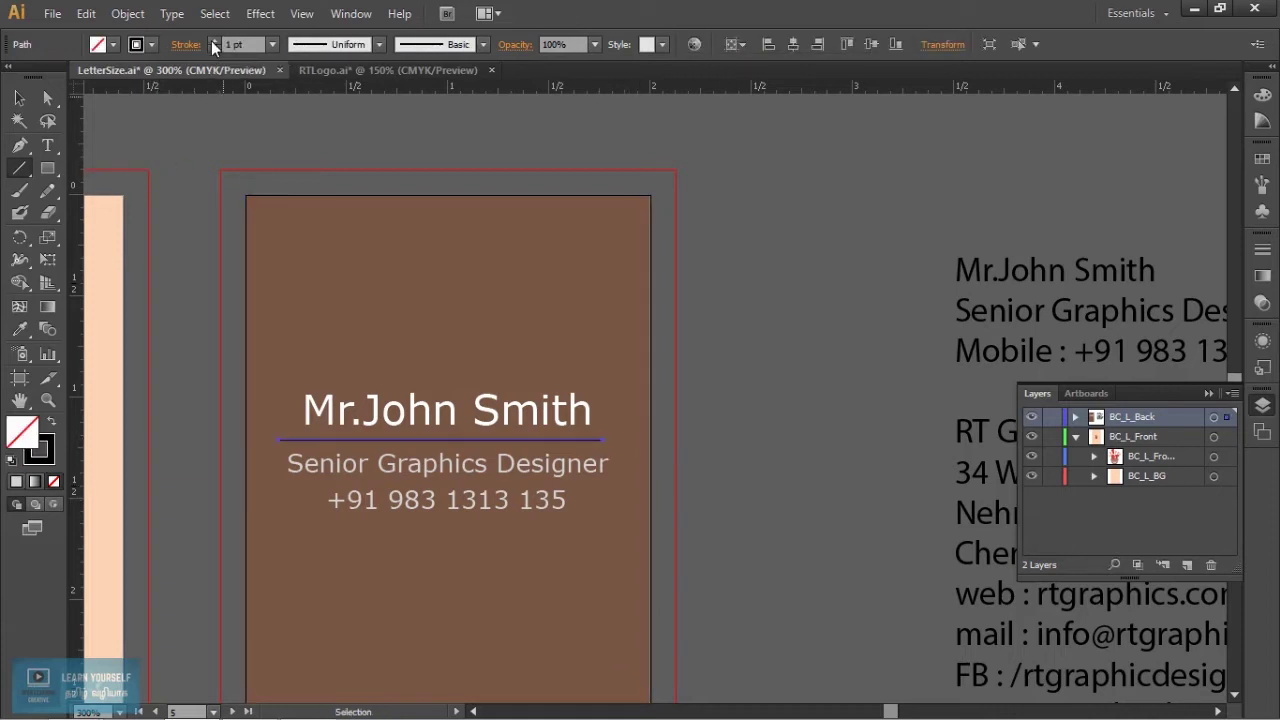
Try a dark maroon stroke colour for the line, then discard it.
double_click(50, 452)
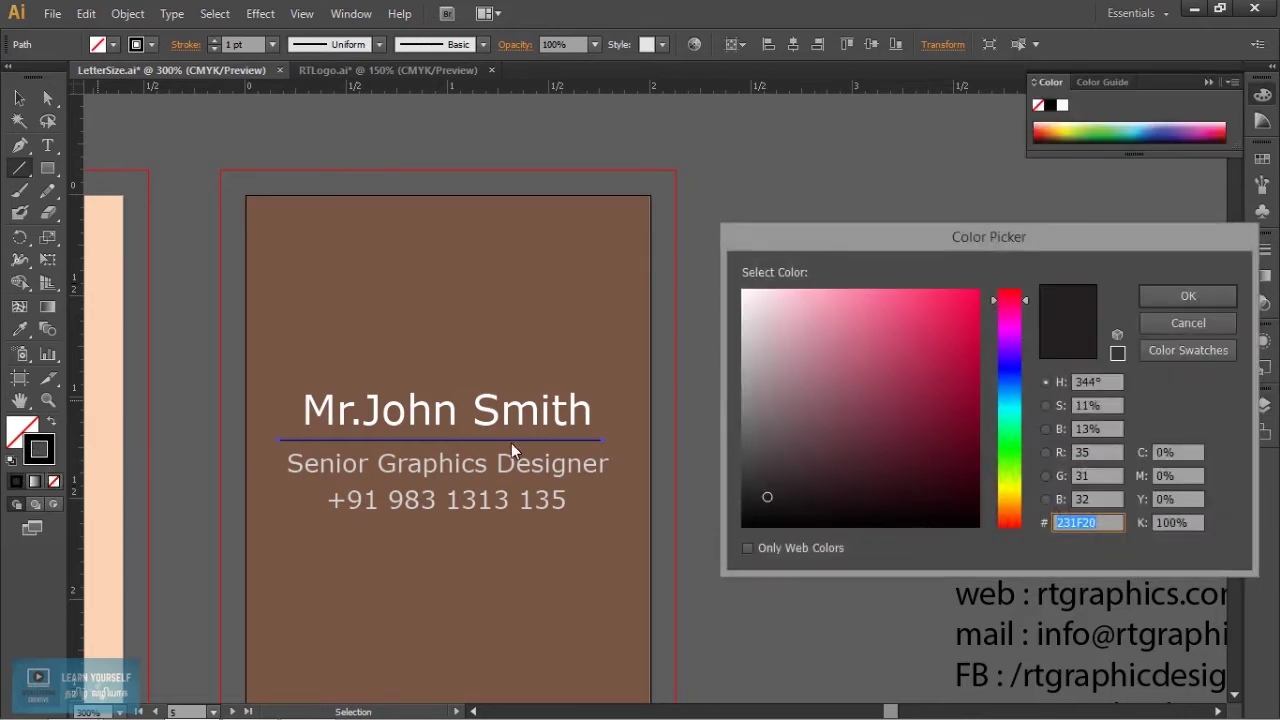
click(1199, 324)
drag(400, 438, 700, 380)
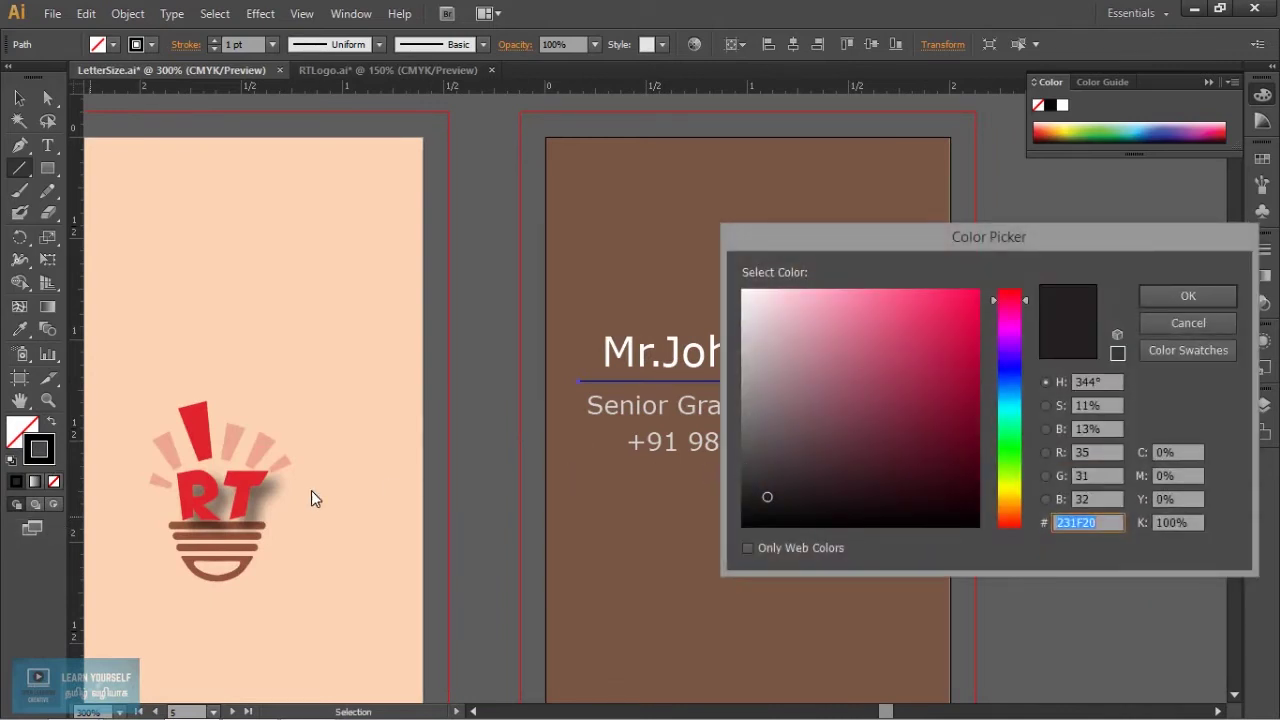
click(881, 466)
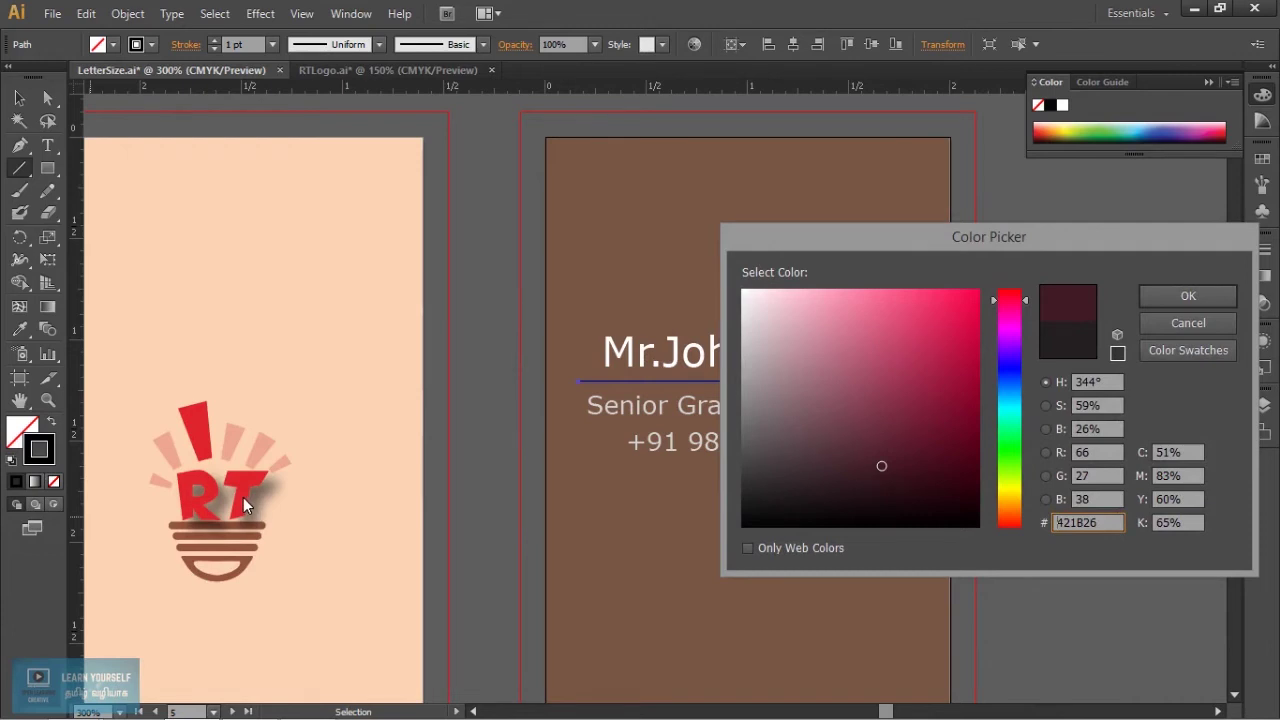
click(1182, 322)
mouse_move(170, 431)
mouse_down()
mouse_move(810, 383)
mouse_move(380, 428)
mouse_up()
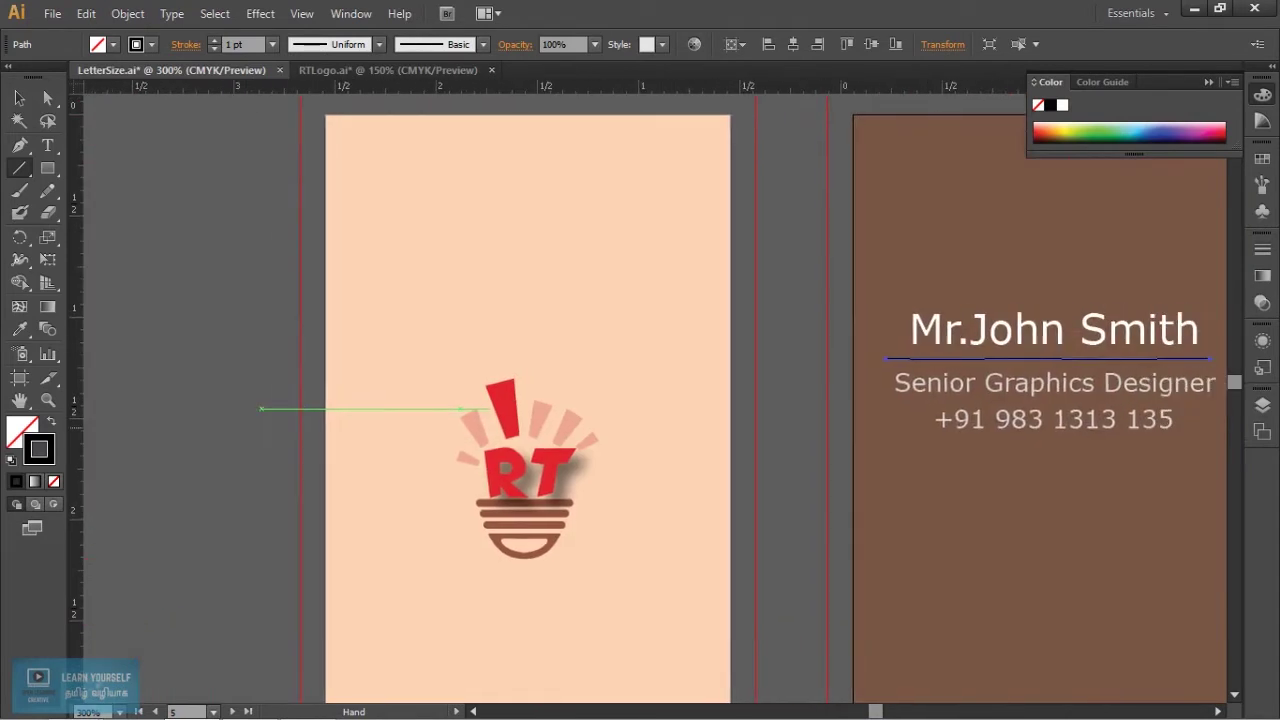
Sample the red from the RT logo and apply it as the line's stroke colour.
key(i)
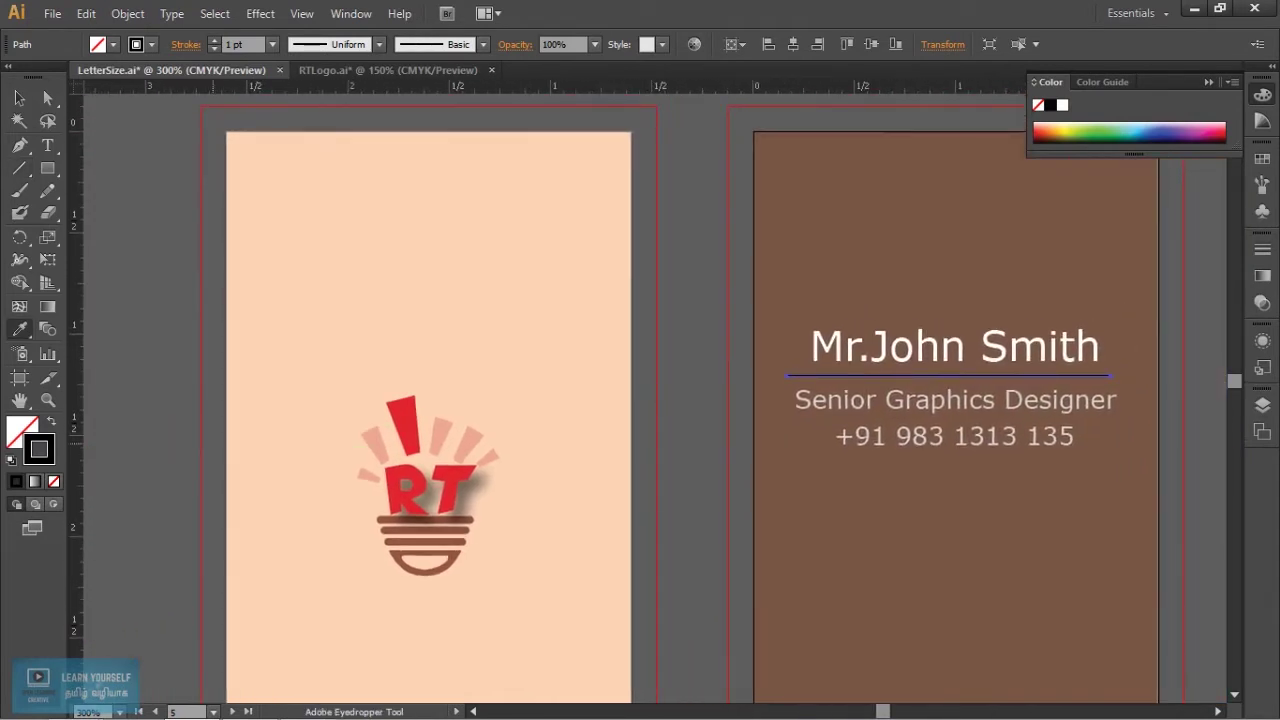
click(432, 477)
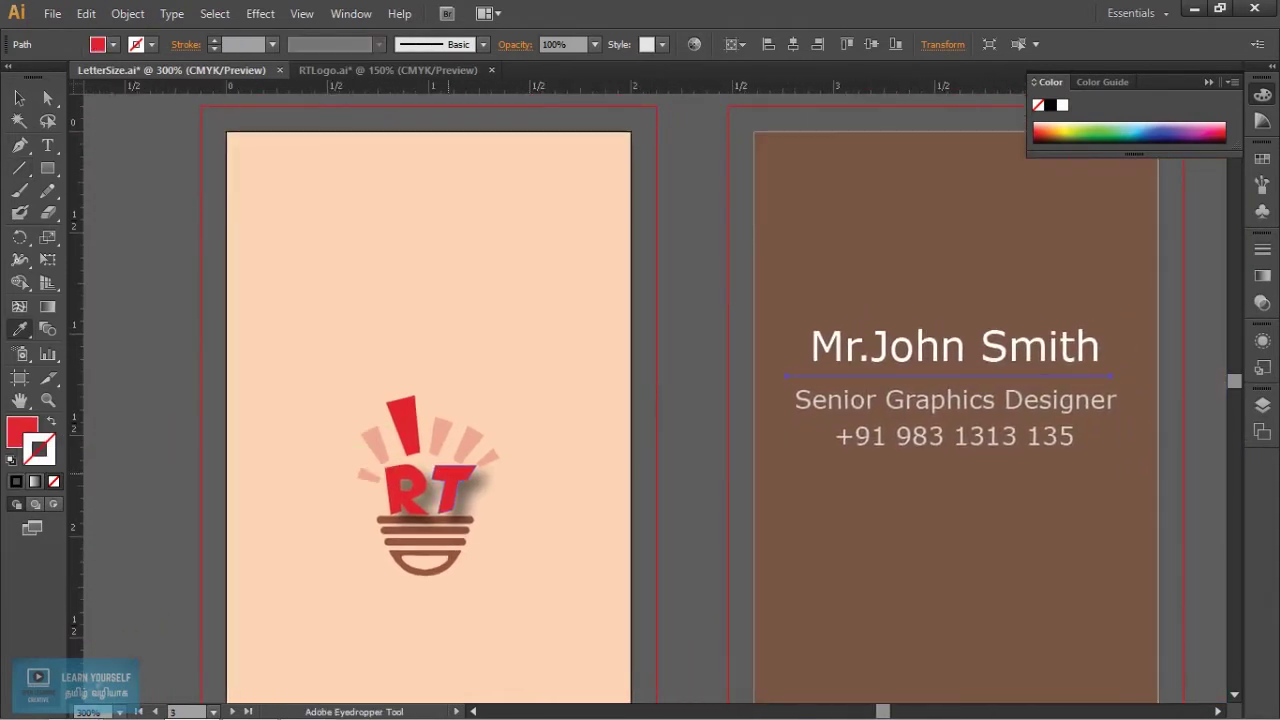
double_click(33, 428)
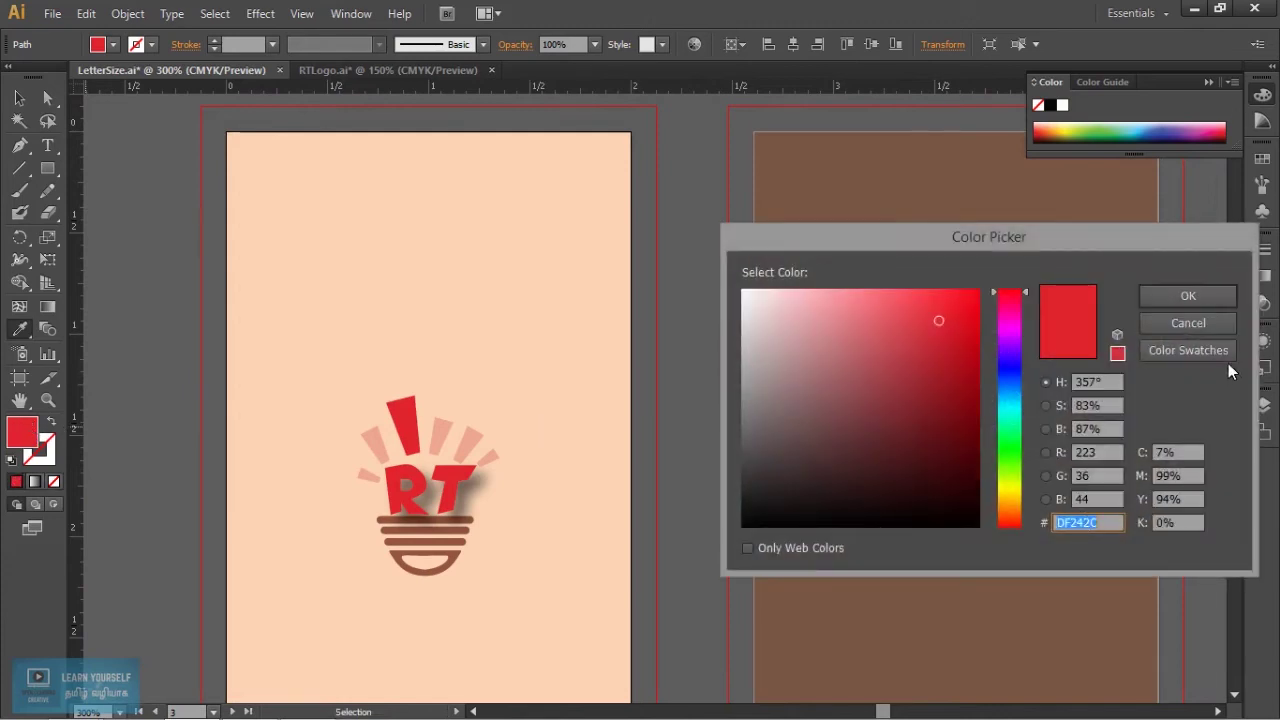
click(1188, 322)
key(ctrl+z)
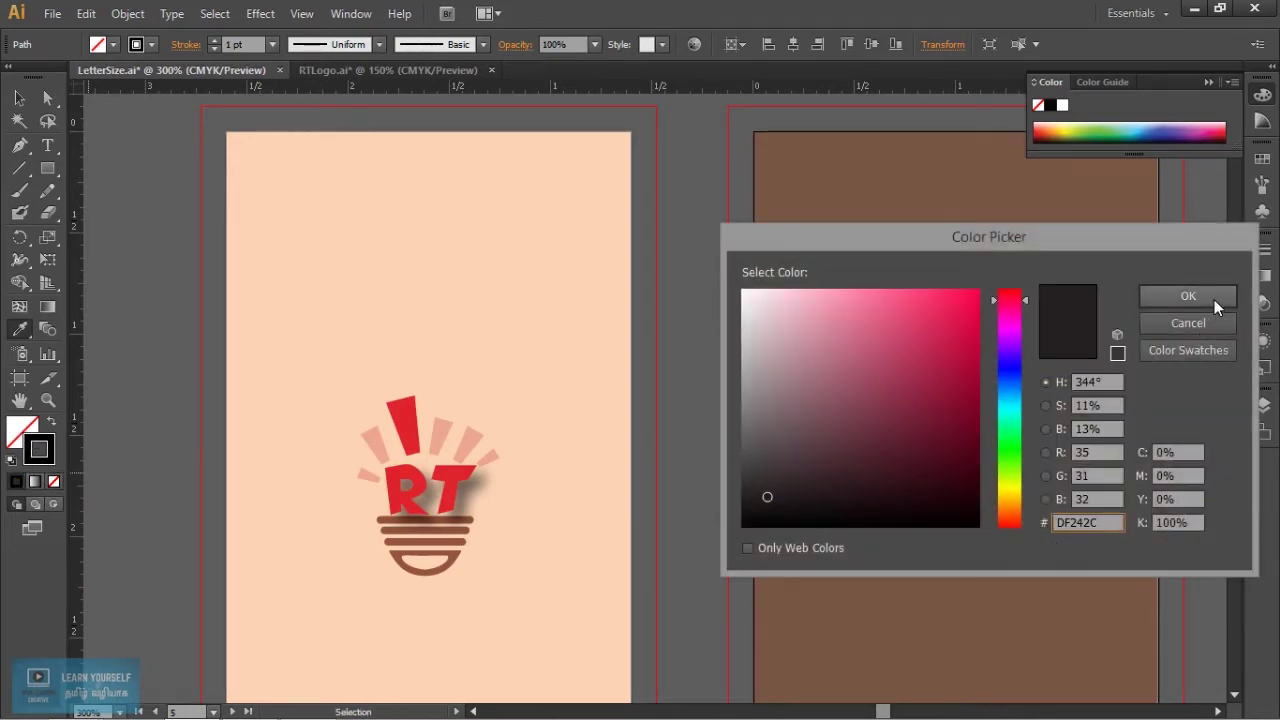
click(1214, 300)
click(19, 97)
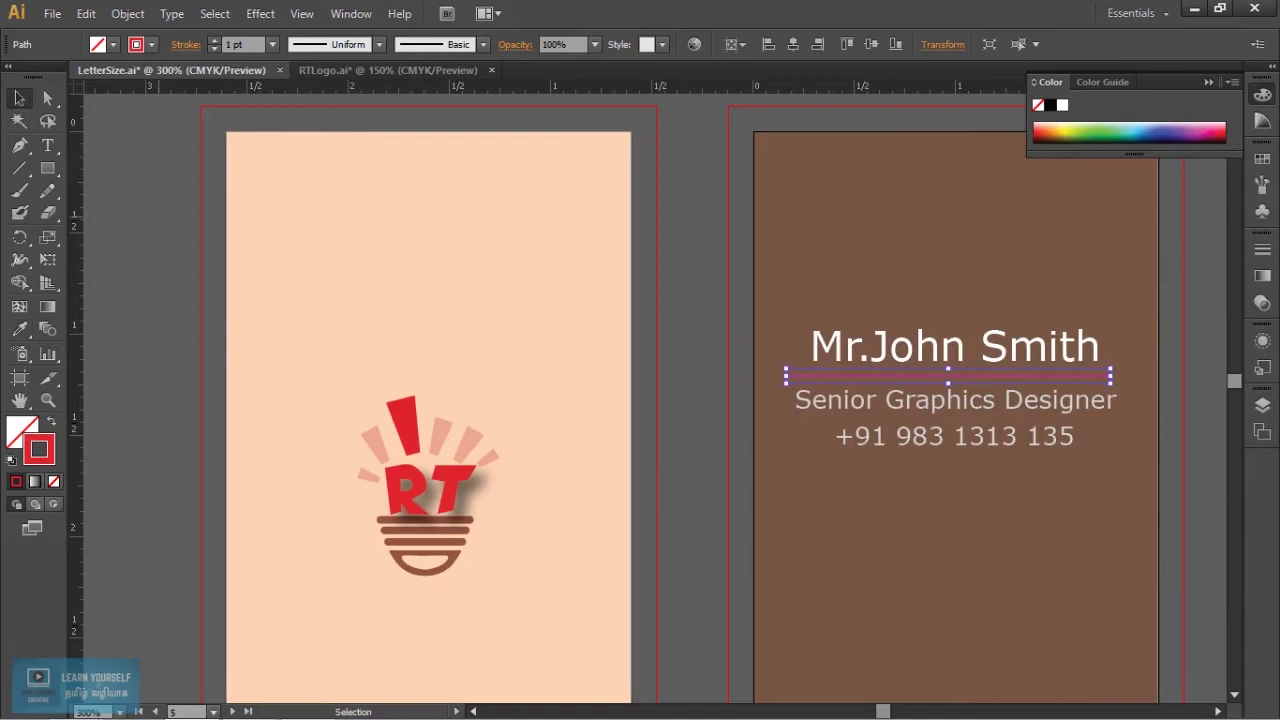
key(ctrl+shift+a)
mouse_move(956, 484)
mouse_down()
mouse_move(690, 497)
mouse_move(770, 411)
mouse_up()
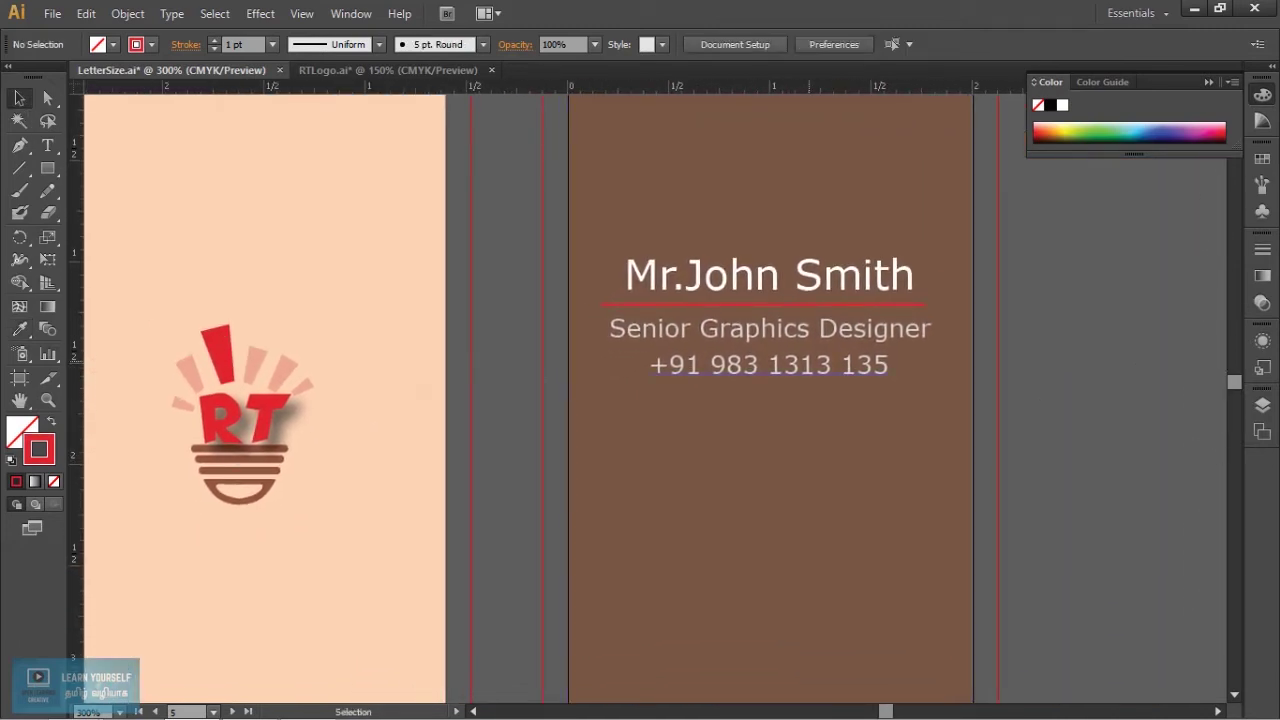
Give the job title a light grey fill.
scroll(889, 421, up, 1)
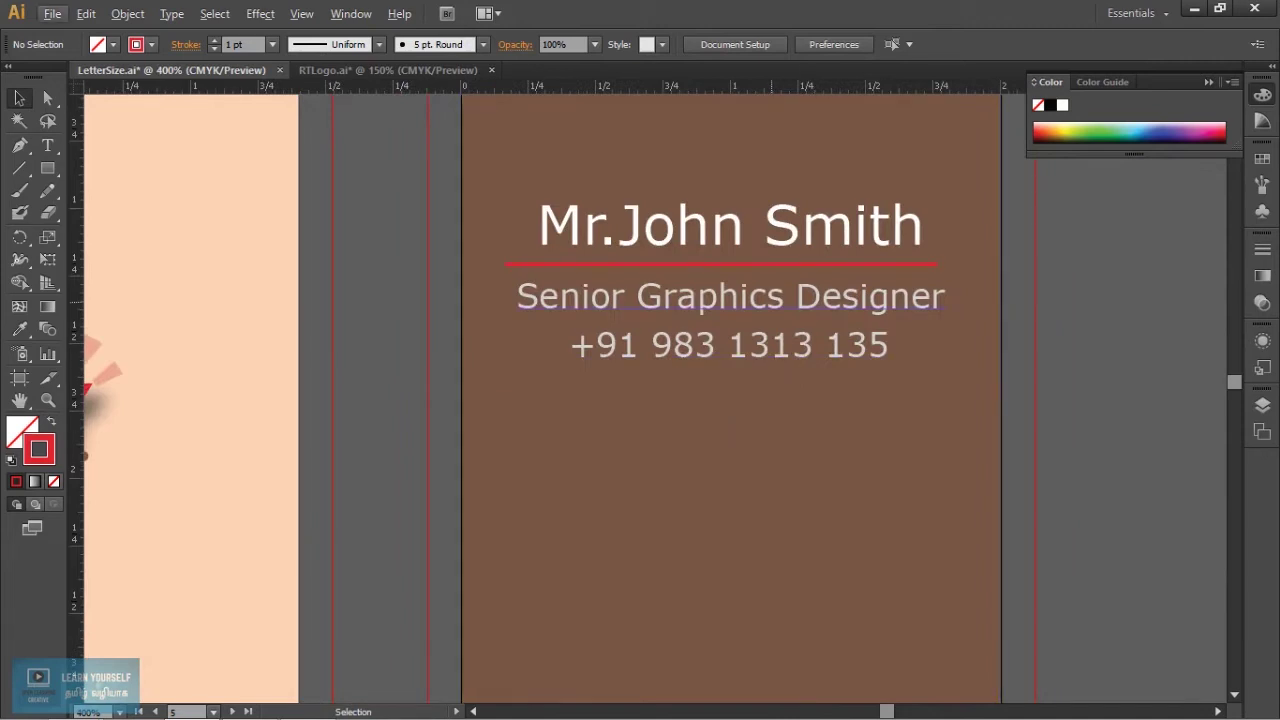
click(730, 296)
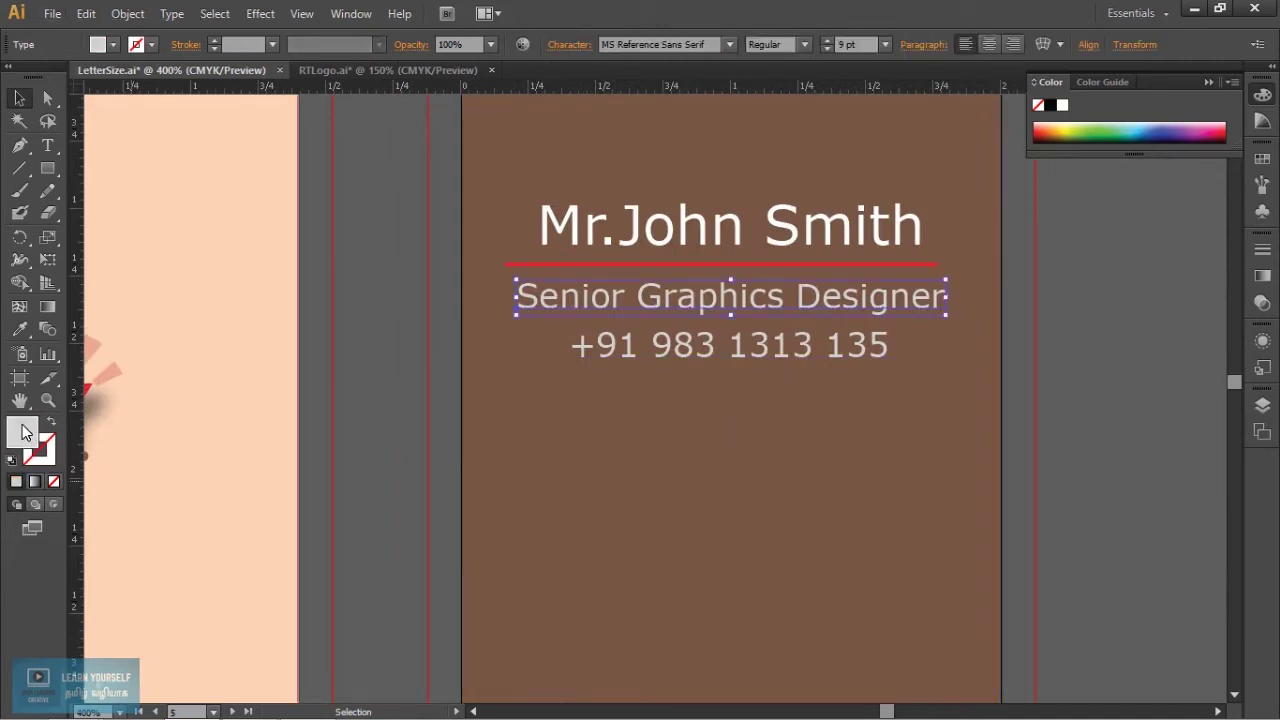
double_click(26, 428)
drag(743, 331, 743, 322)
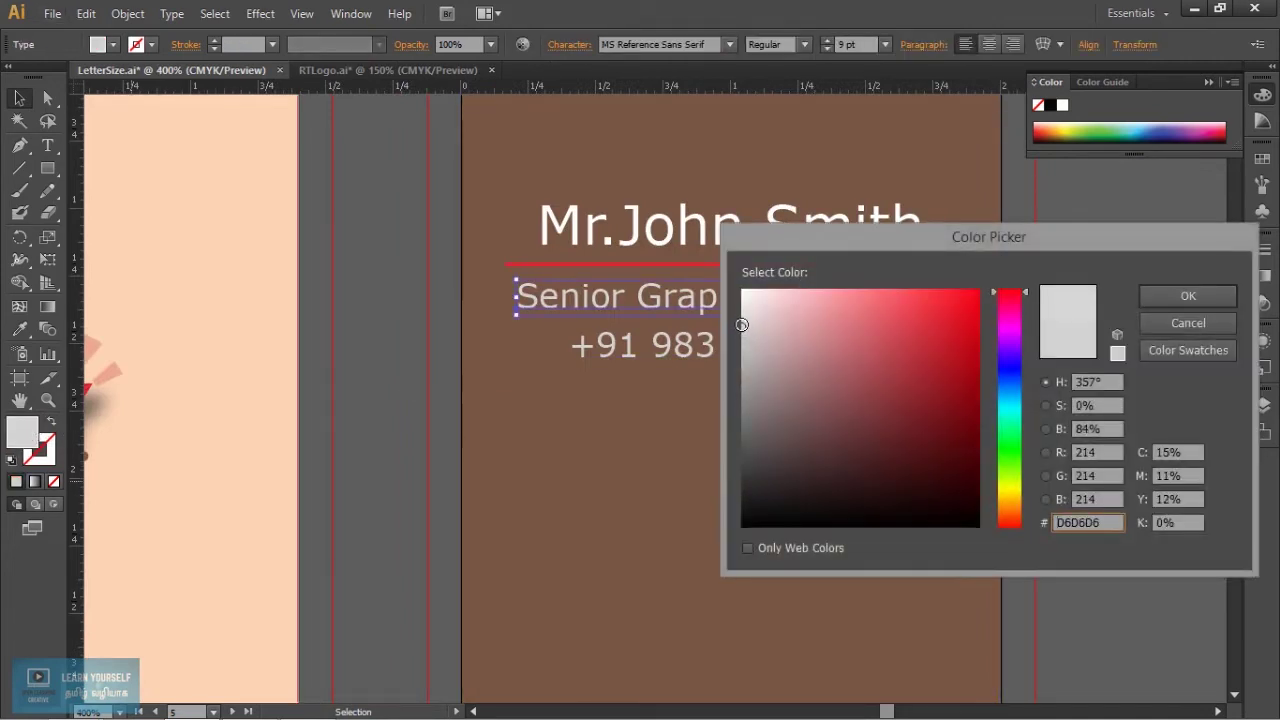
double_click(1068, 523)
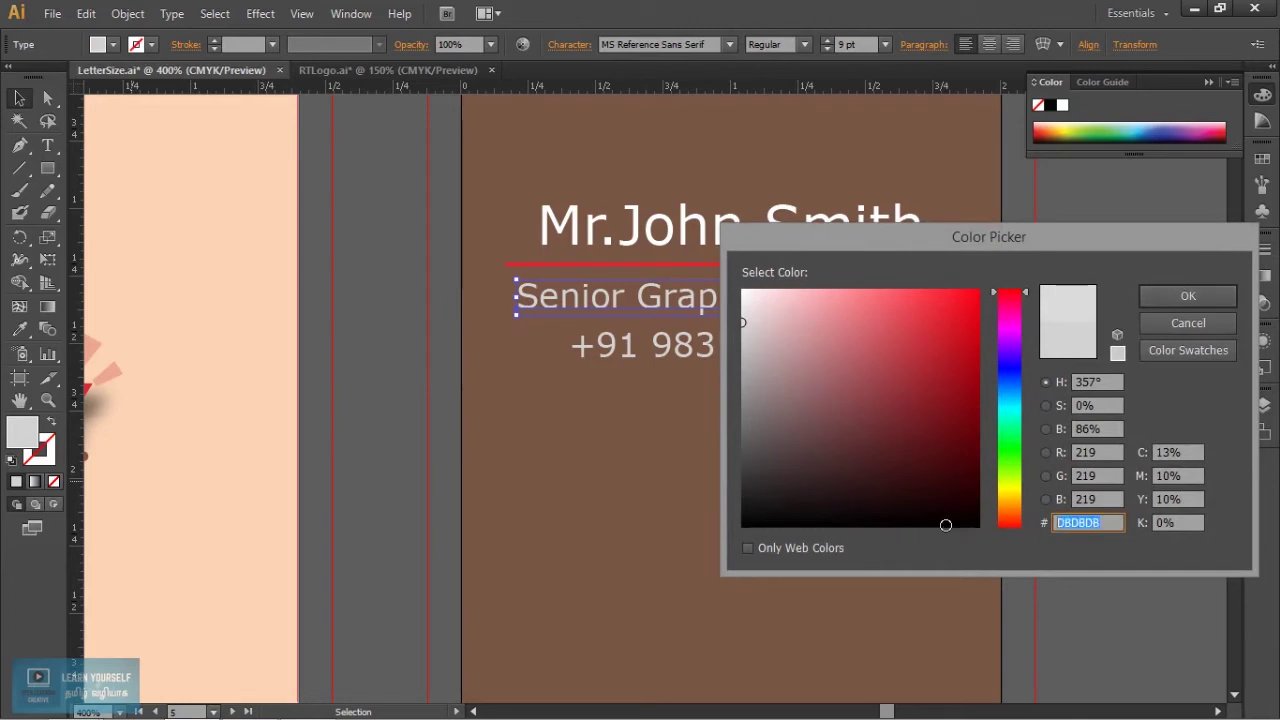
click(1188, 296)
Give the mobile number the same light grey fill.
click(581, 345)
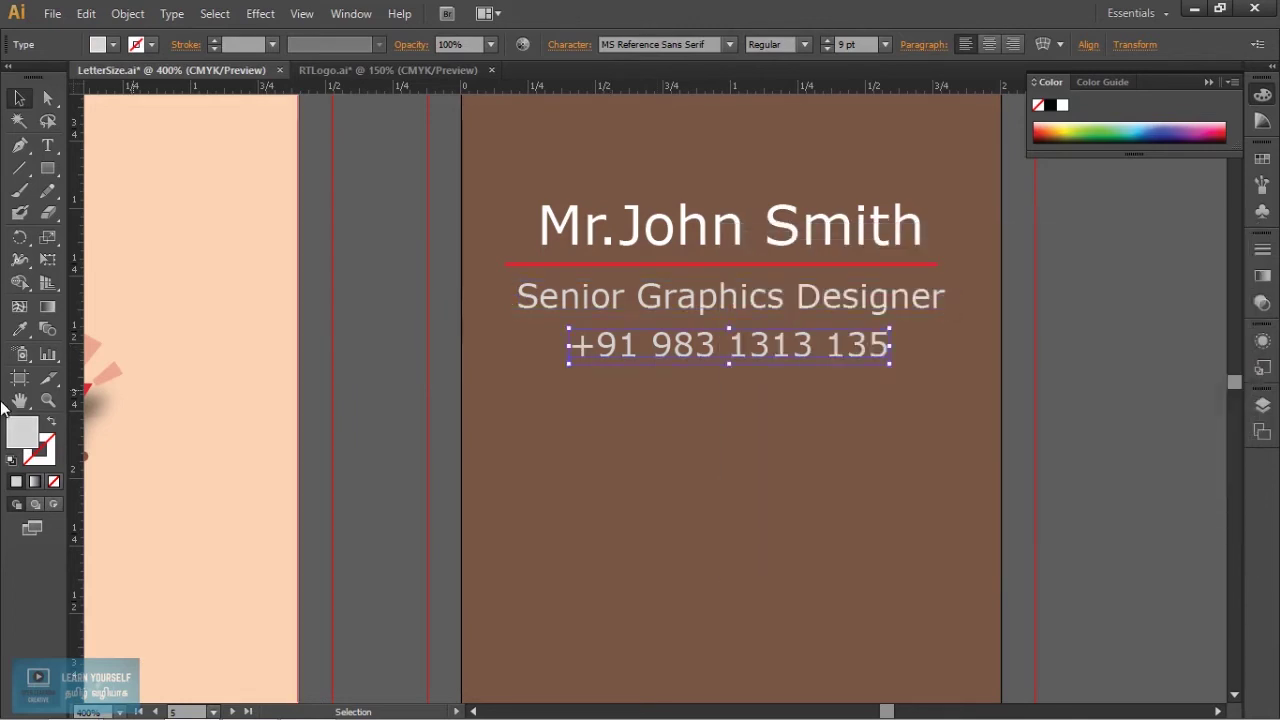
double_click(24, 432)
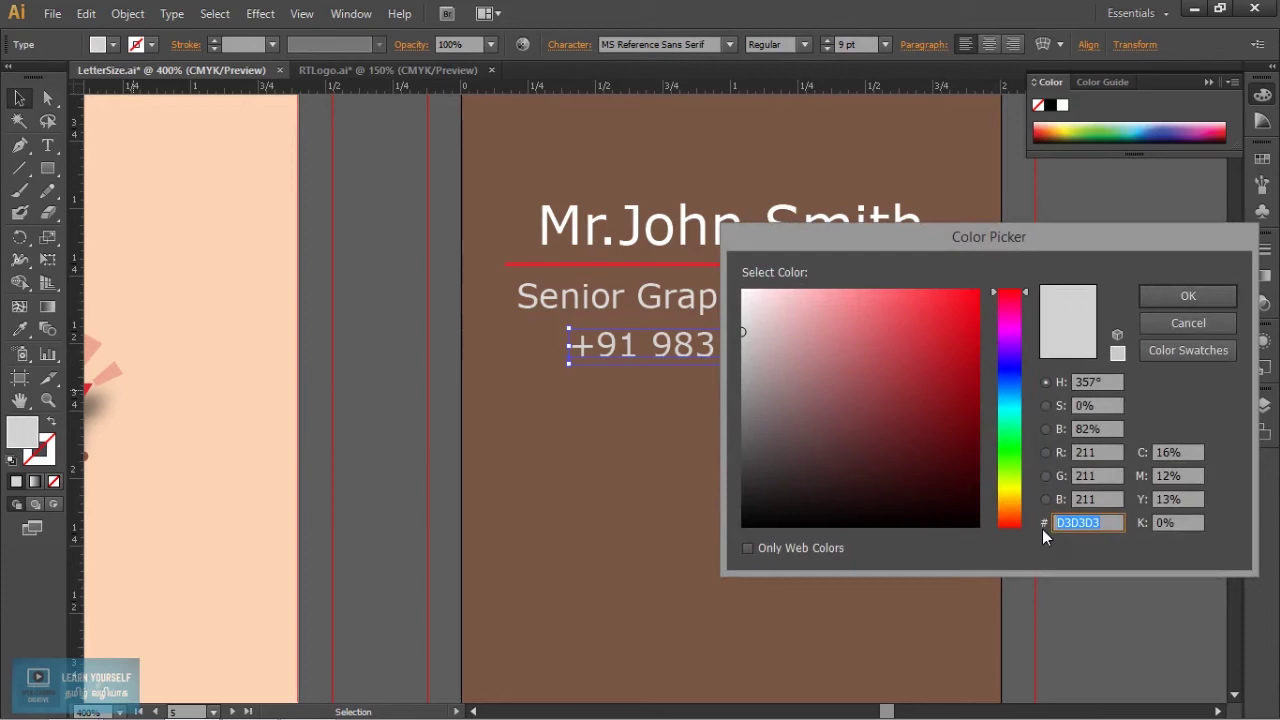
click(1188, 296)
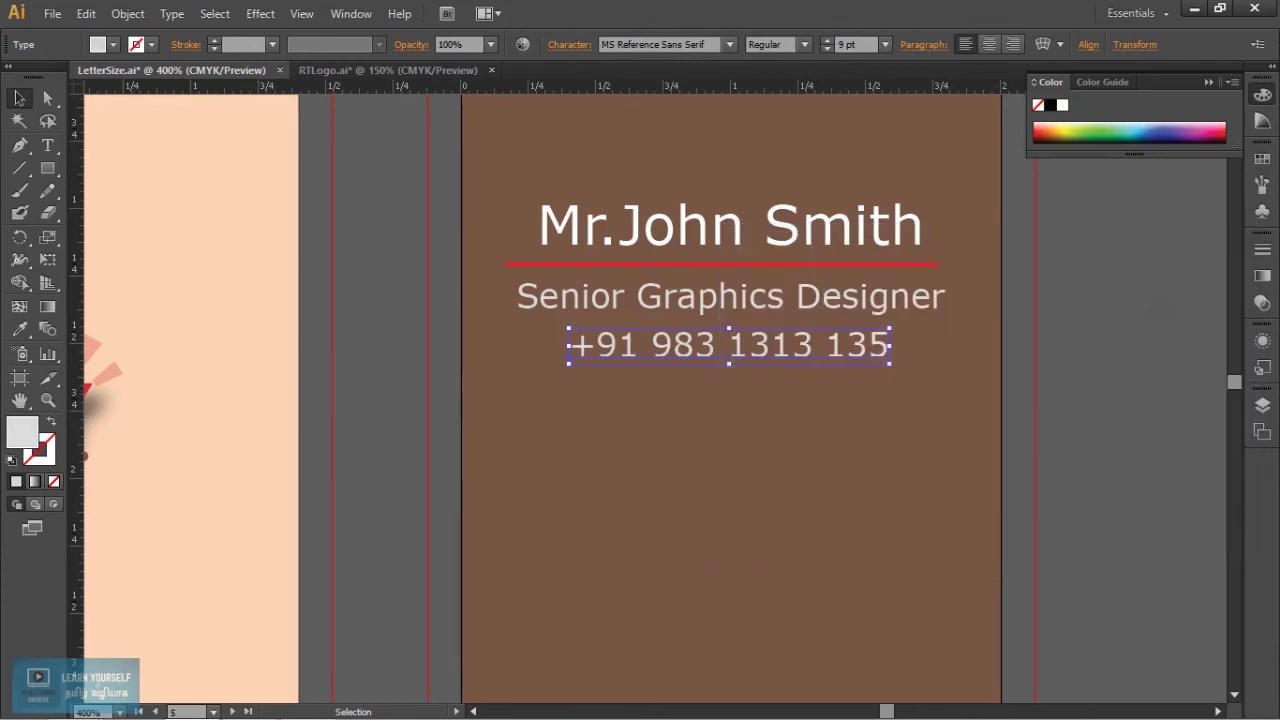
key(ctrl+shift+a)
Scroll over to the contact details text block and select it briefly.
scroll(935, 370, down, 2)
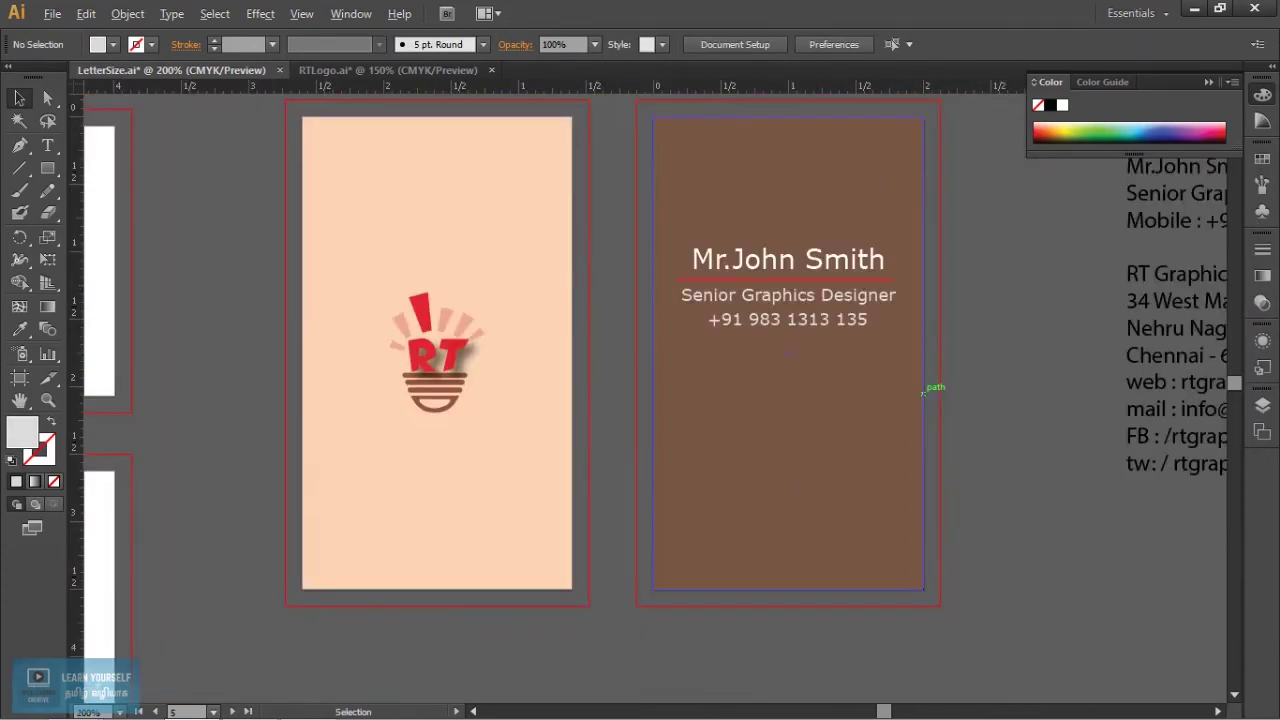
scroll(640, 370, right, 3)
scroll(640, 370, right, 2)
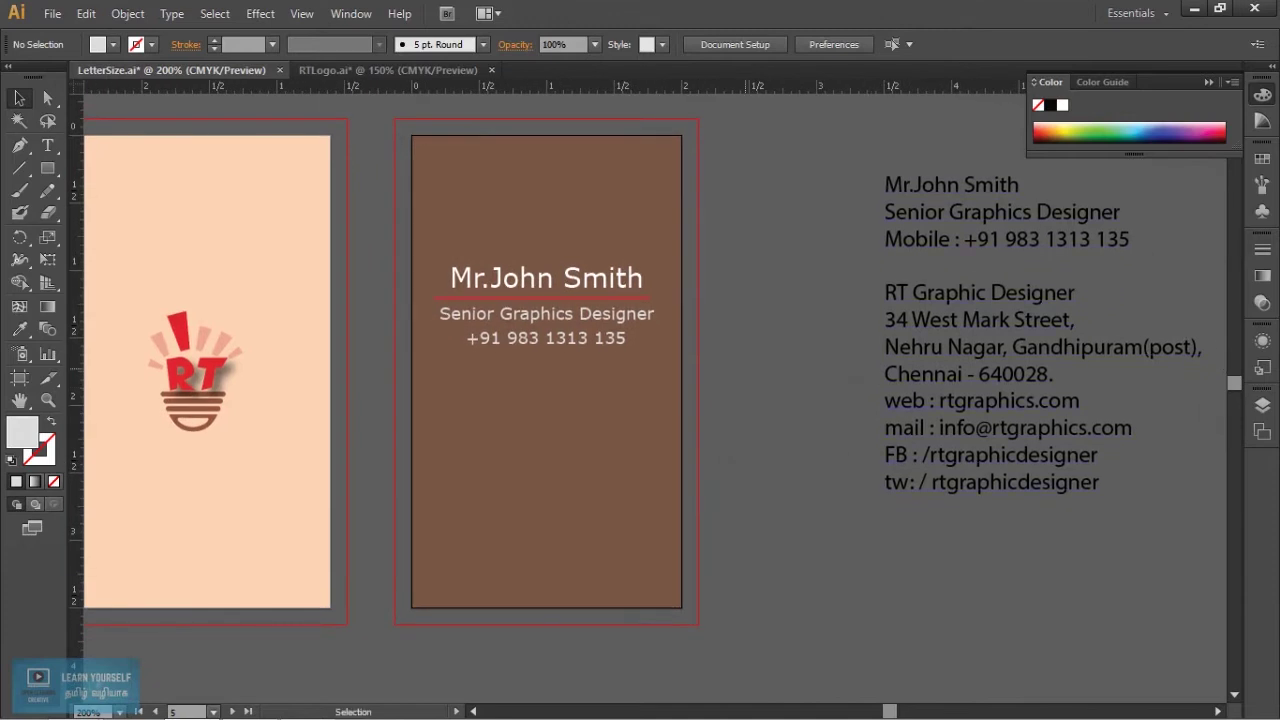
click(990, 400)
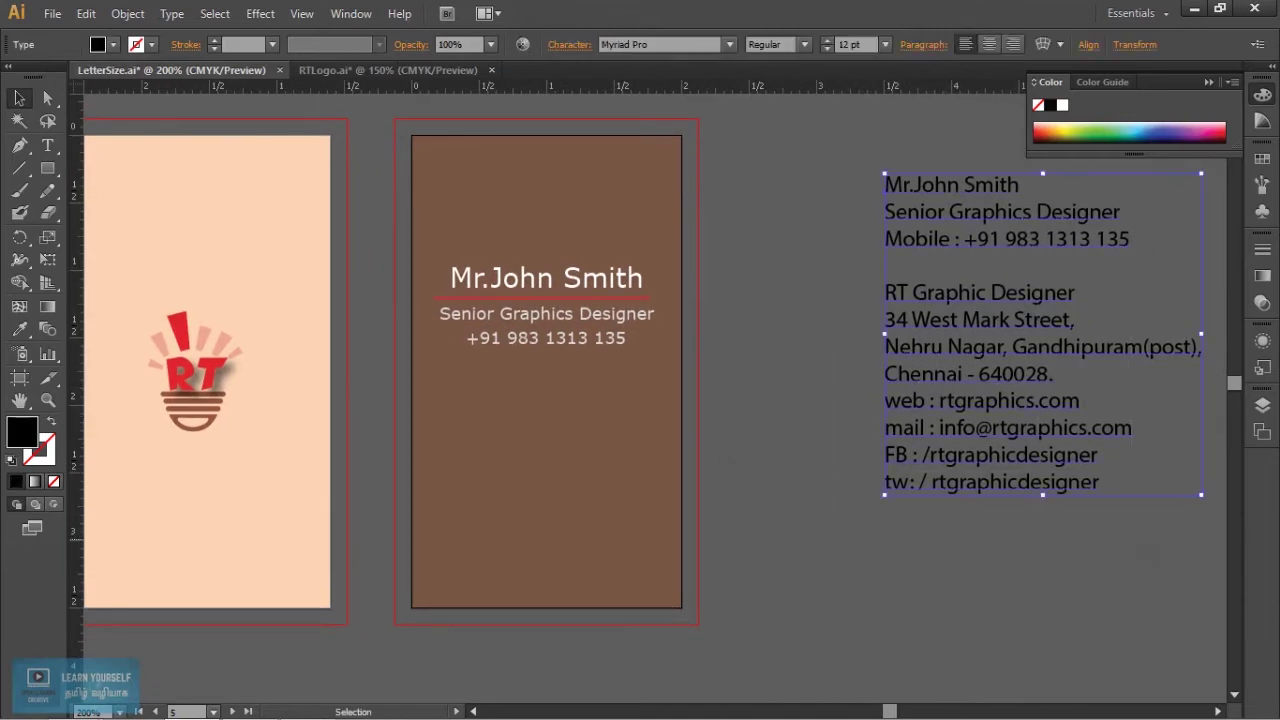
key(ctrl+shift+a)
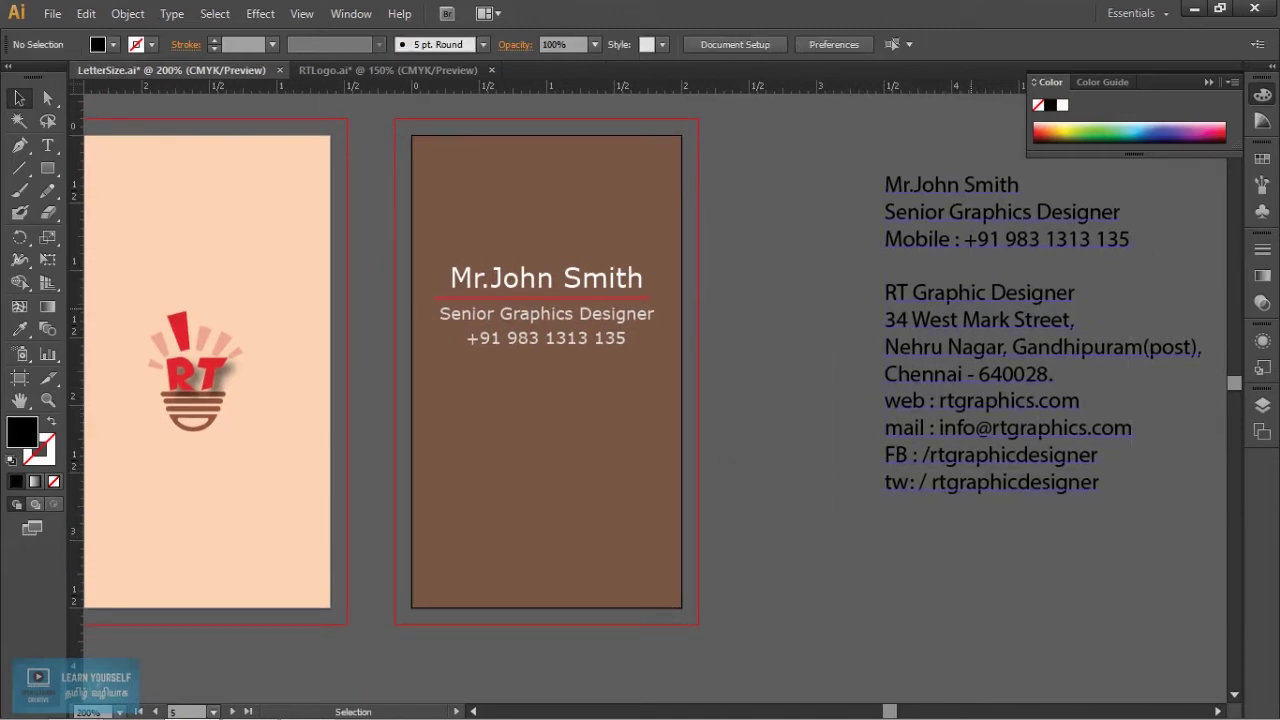
Copy the contact details block onto the brown card and start editing it.
drag(975, 290, 567, 489)
key(t)
click(538, 384)
key(ctrl+a)
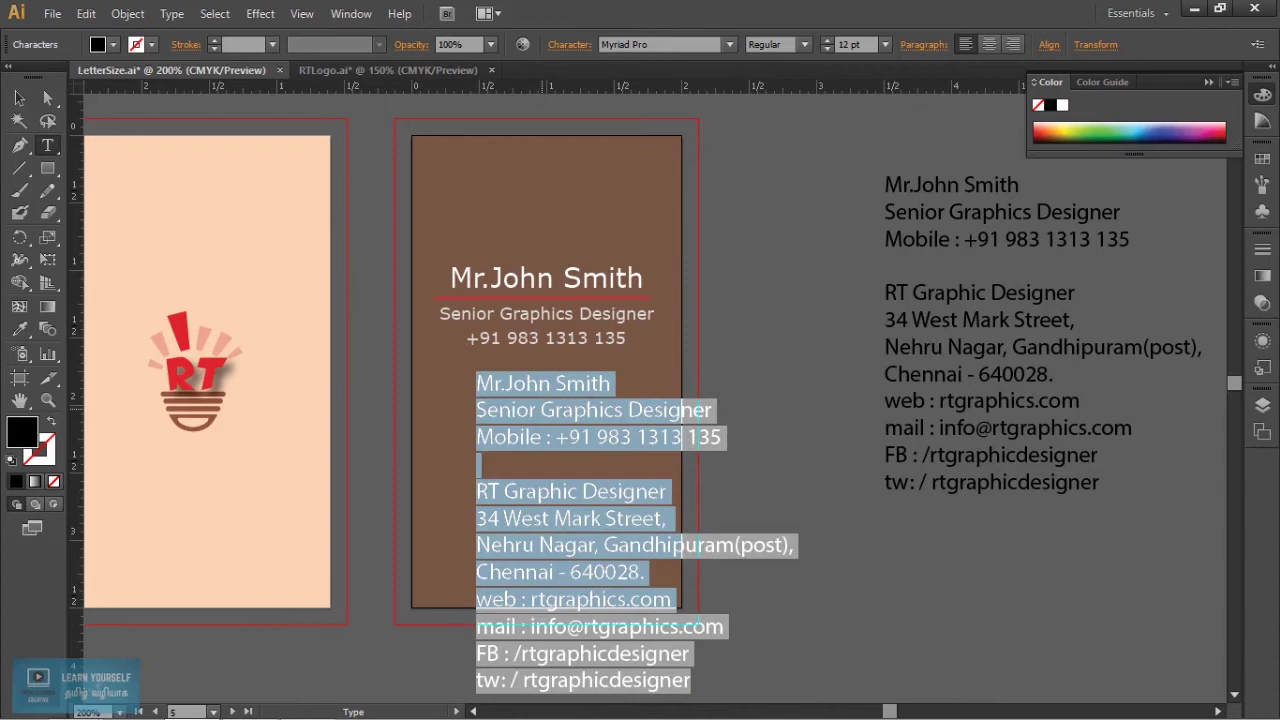
click(477, 464)
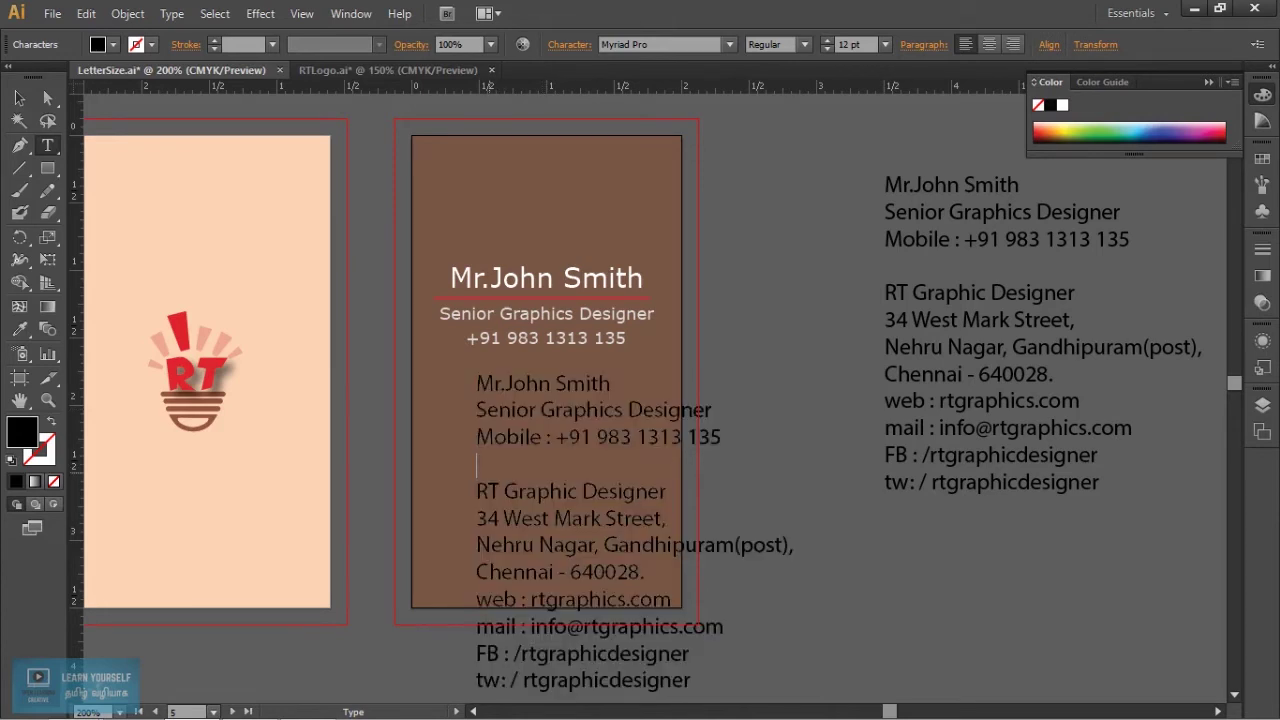
Delete the lines above the company name and the web, mail and social lines.
key(BackSpace)
key(BackSpace)
key(BackSpace)
key(BackSpace)
key(BackSpace)
key(BackSpace)
key(BackSpace)
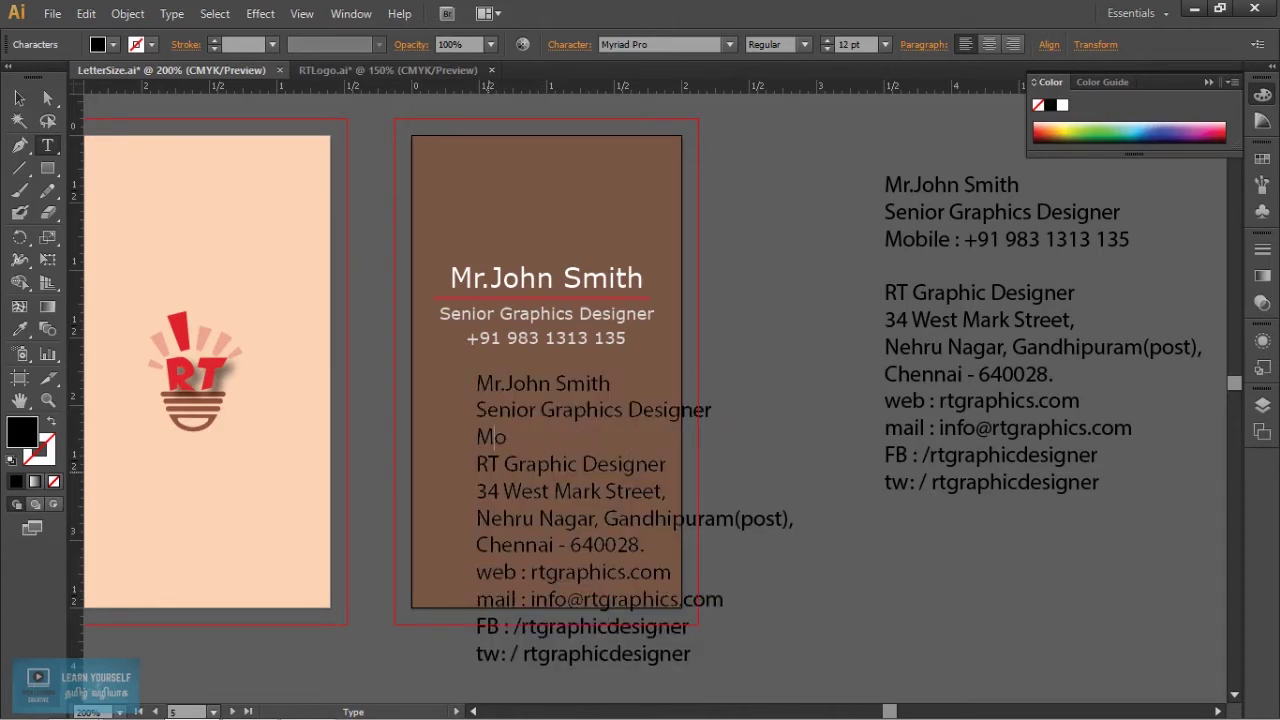
key(BackSpace)
key(BackSpace)
key(BackSpace)
key(BackSpace)
key(BackSpace)
key(BackSpace)
key(BackSpace)
key(BackSpace)
key(BackSpace)
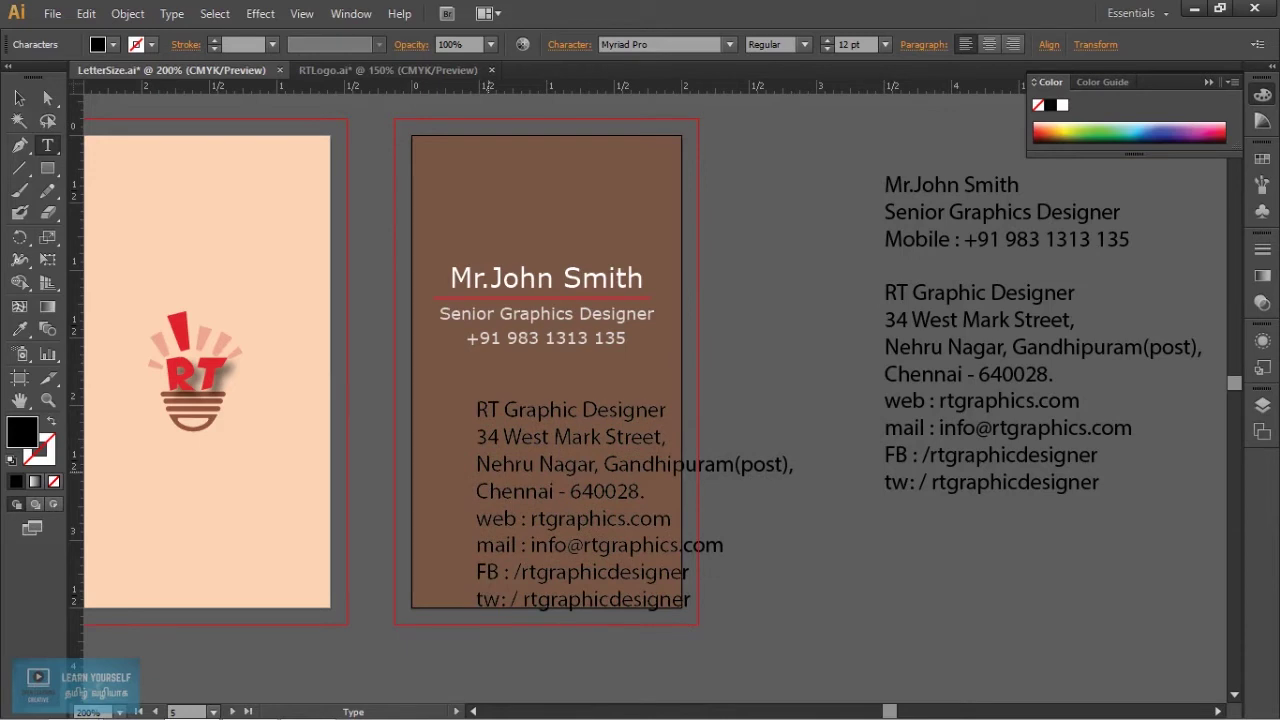
key(Delete)
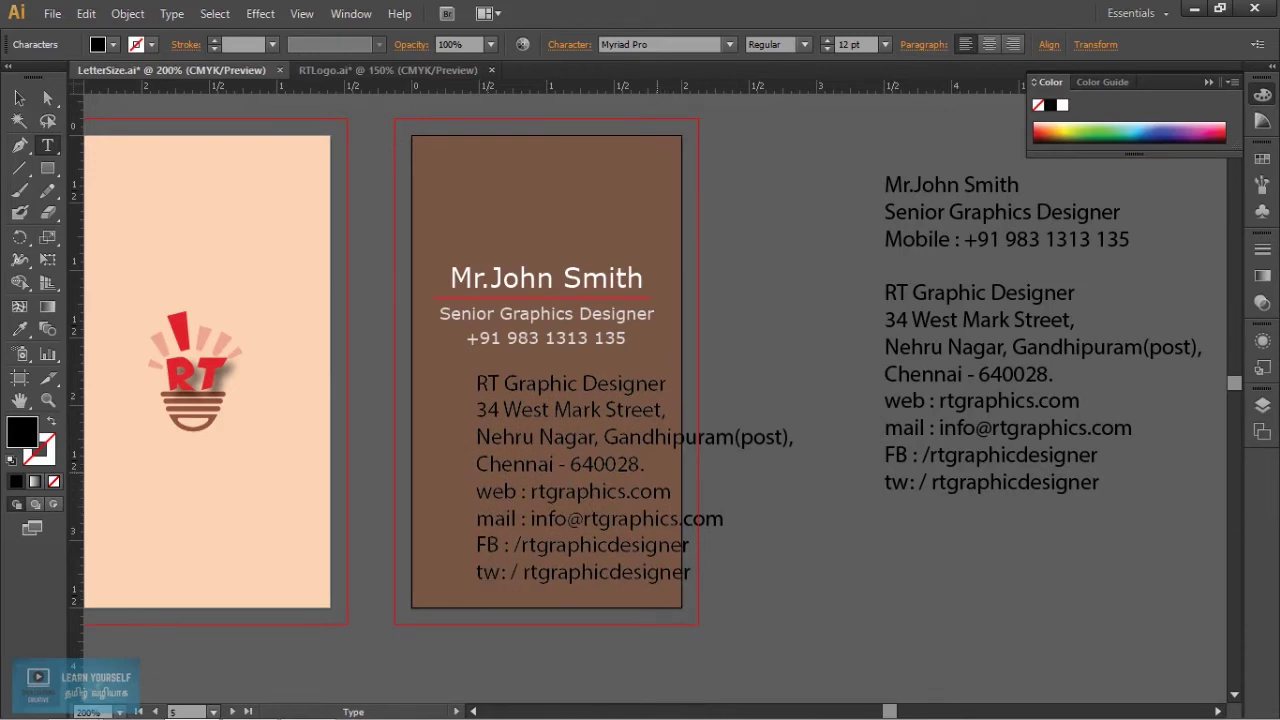
key(Delete)
key(Delete)
key(Delete)
key(Delete)
key(Delete)
key(Delete)
key(Delete)
key(Delete)
key(Delete)
key(Delete)
key(Delete)
key(Delete)
key(Delete)
key(Delete)
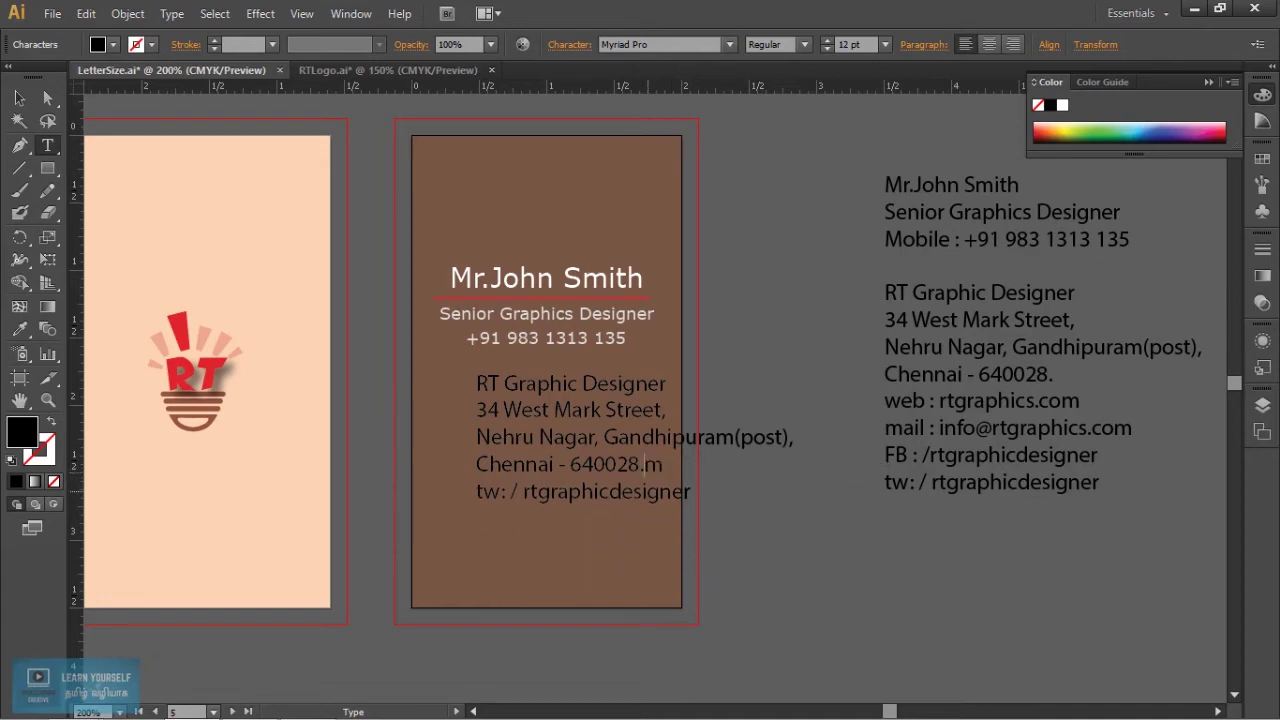
key(Delete)
key(Delete)
key(Delete)
key(Delete)
key(Delete)
key(Delete)
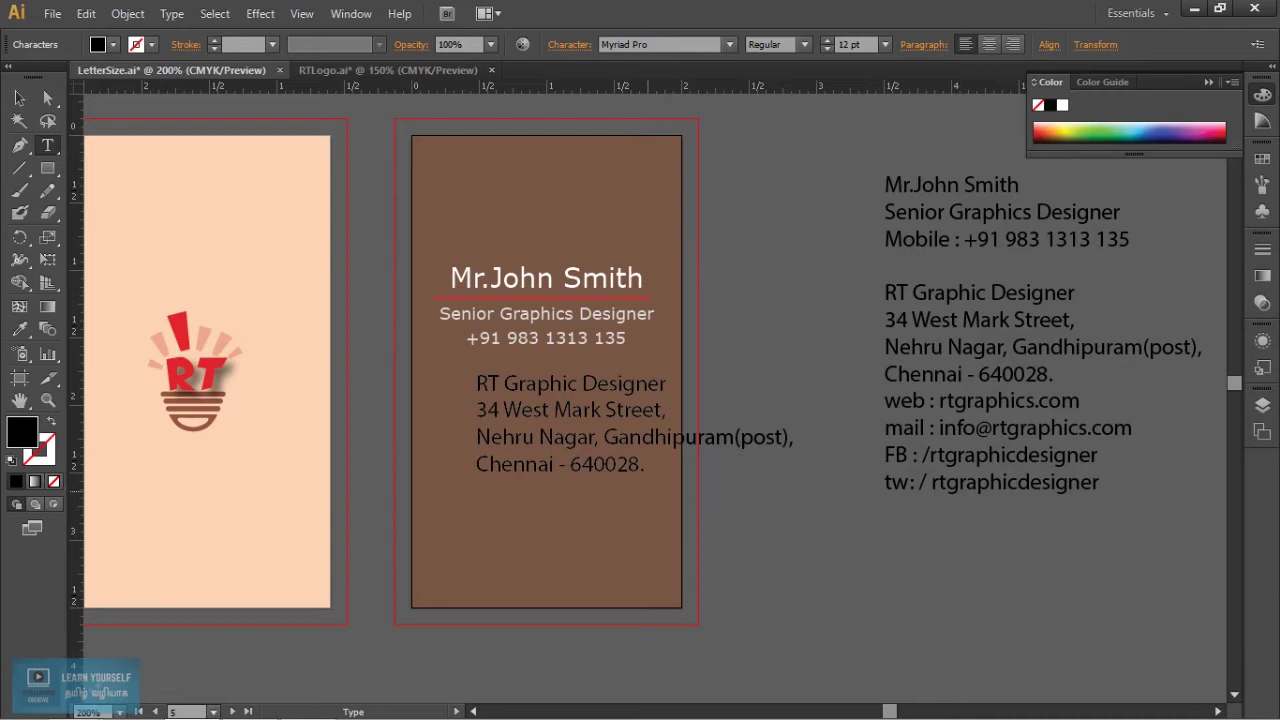
key(Escape)
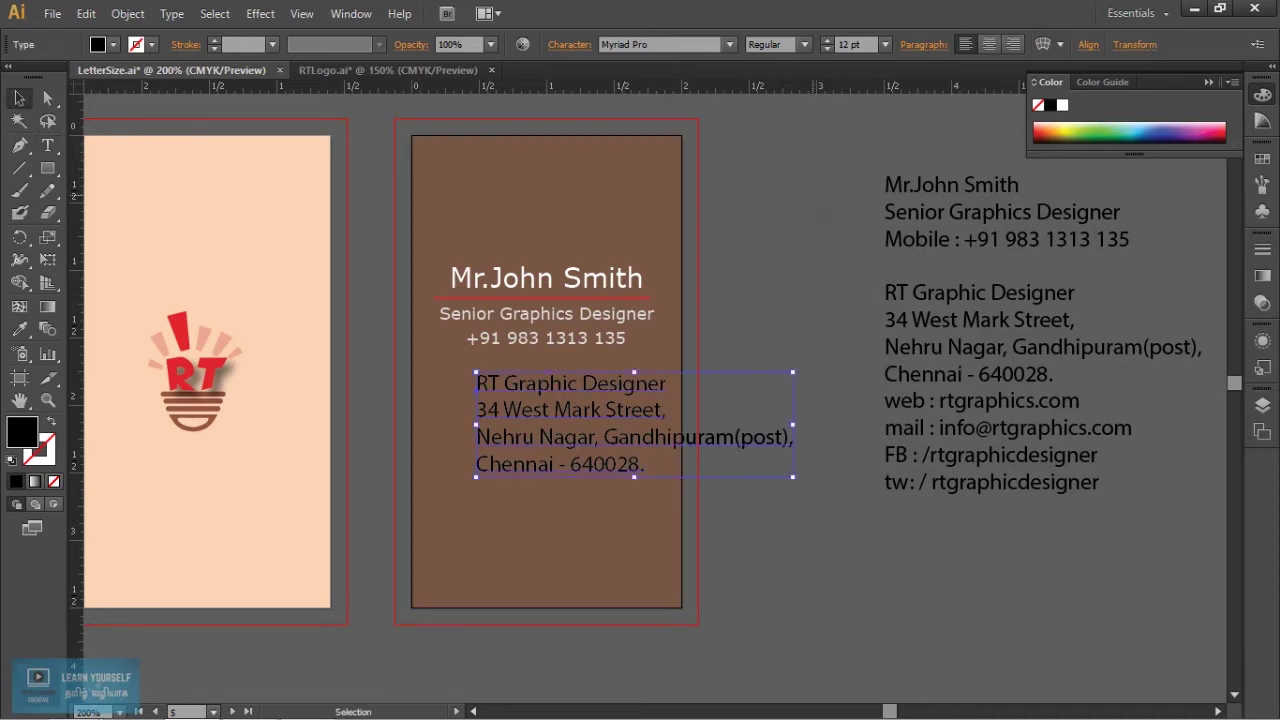
Centre-align the address, shrink it to about 9 pt, and place it under the phone number.
click(994, 46)
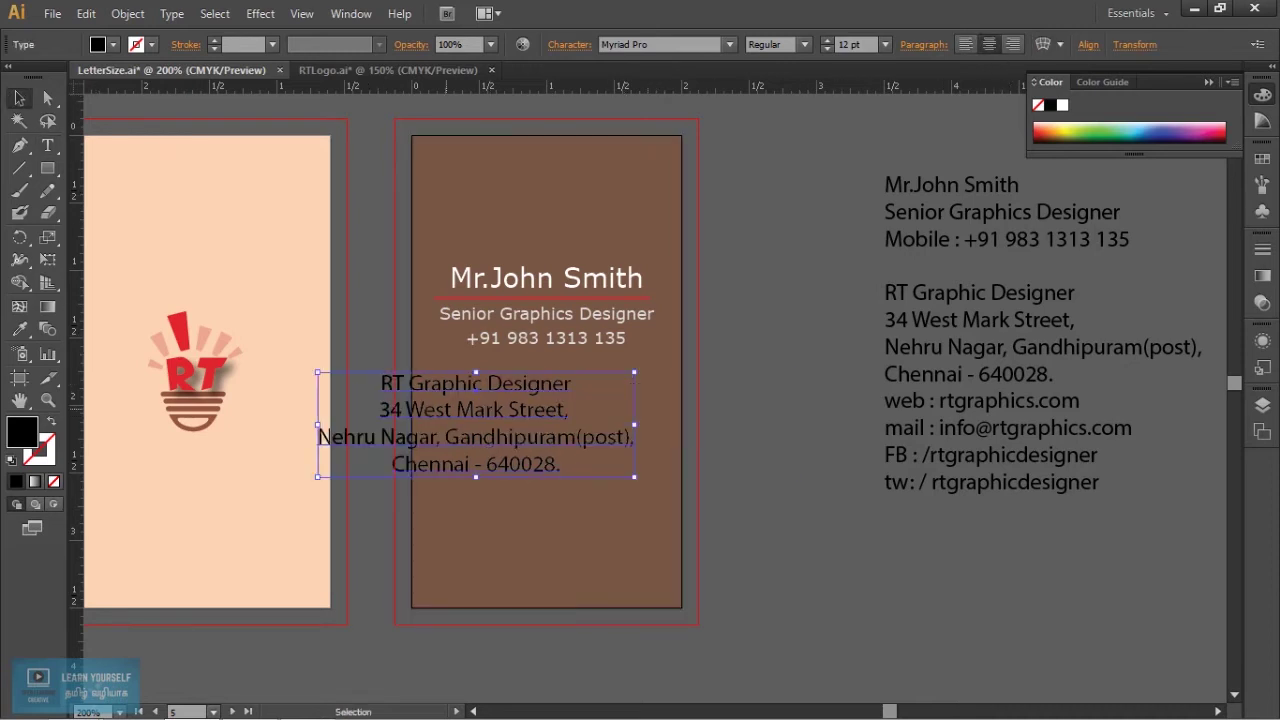
drag(500, 410, 578, 442)
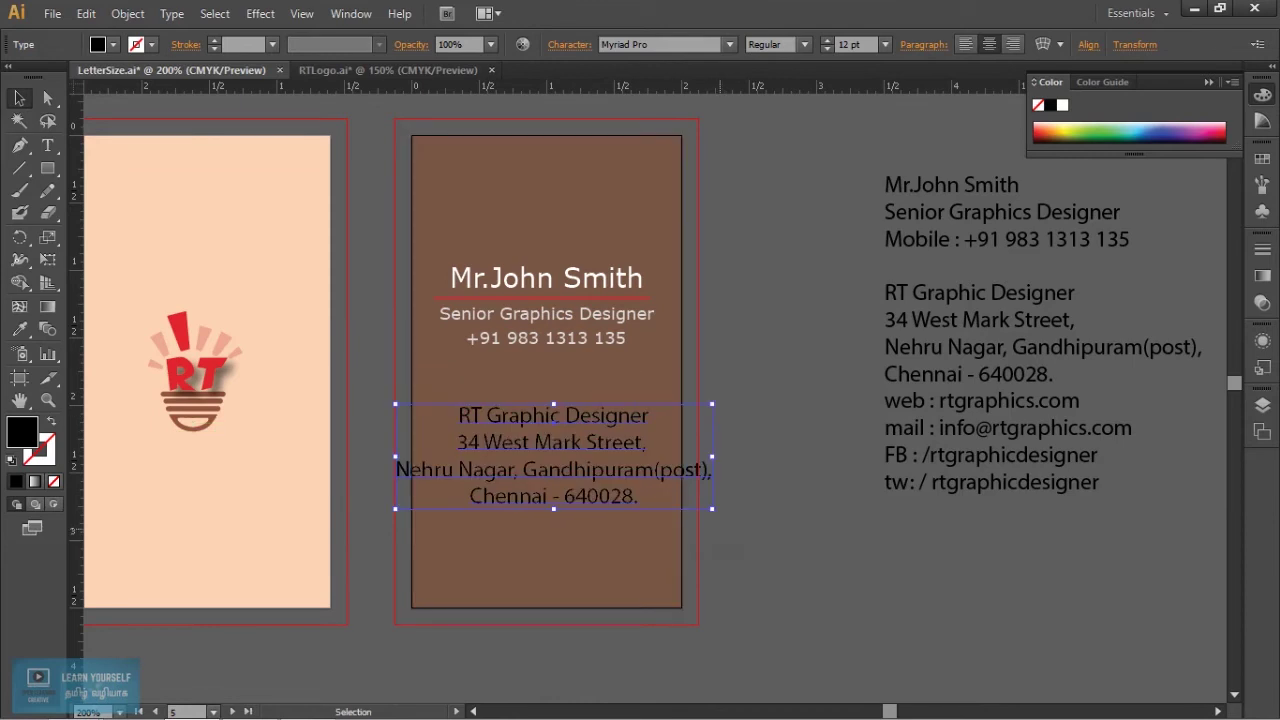
drag(711, 508, 683, 490)
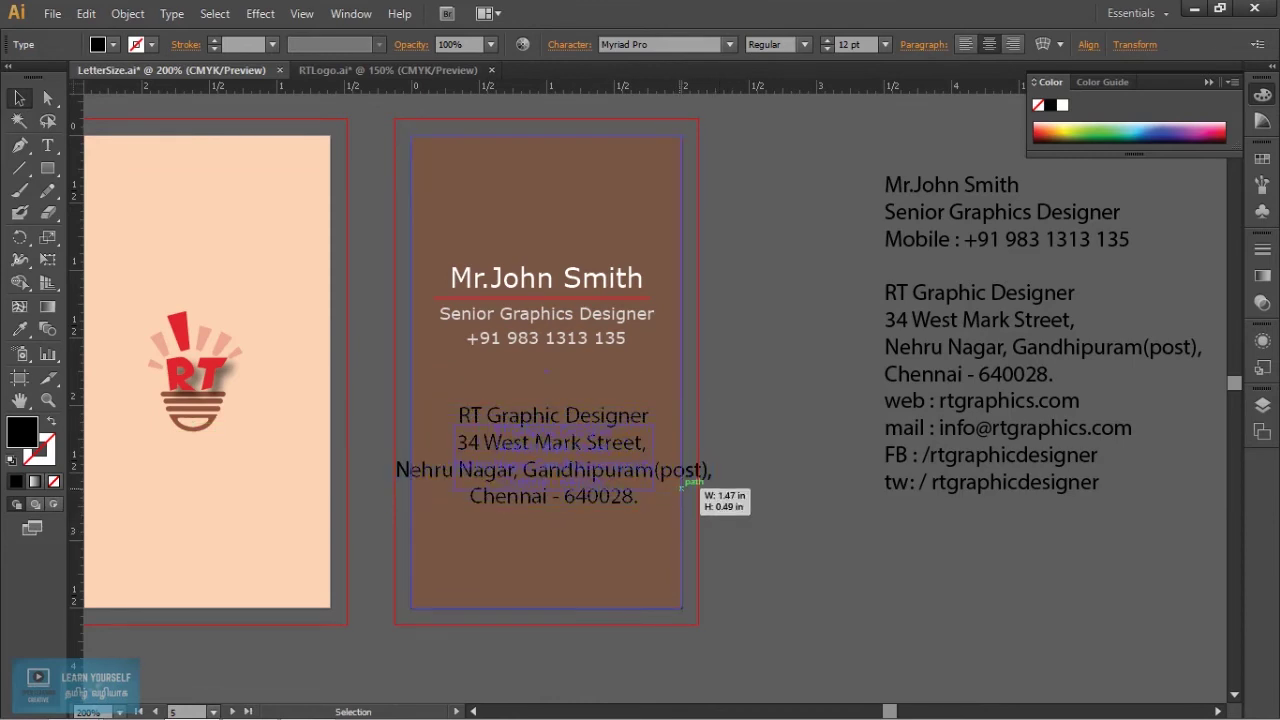
drag(681, 491, 673, 496)
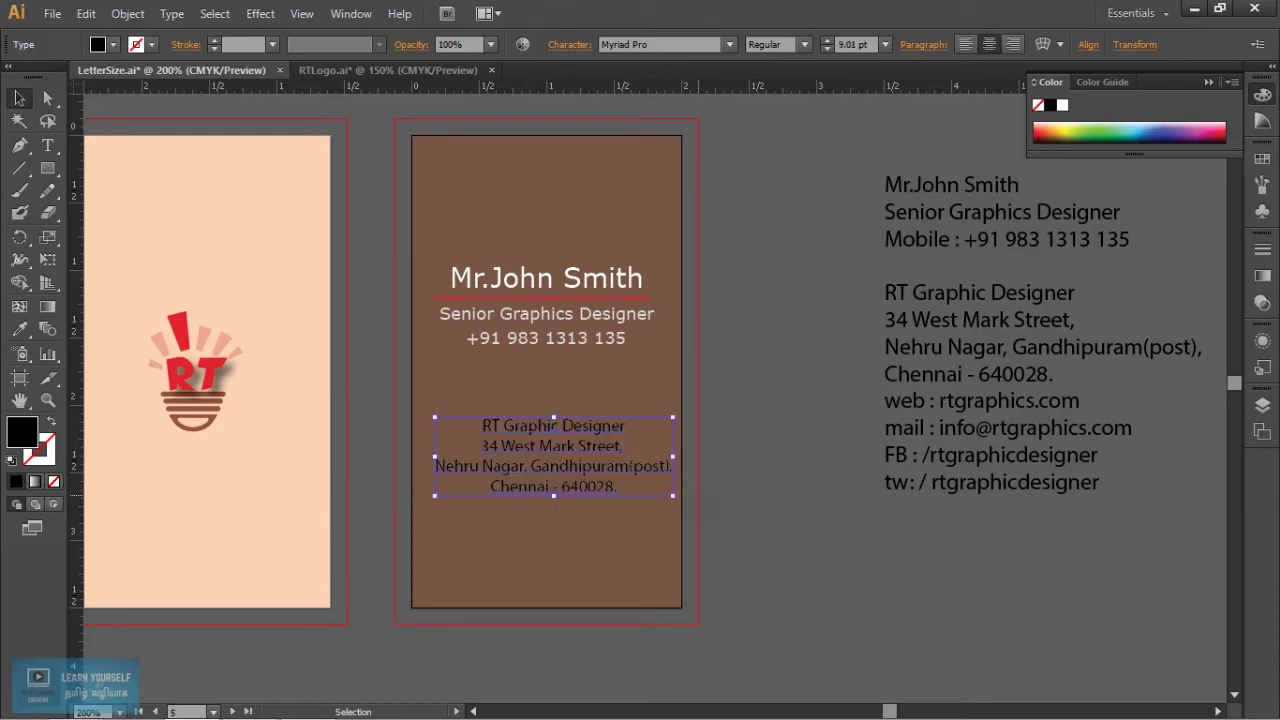
drag(553, 433, 546, 378)
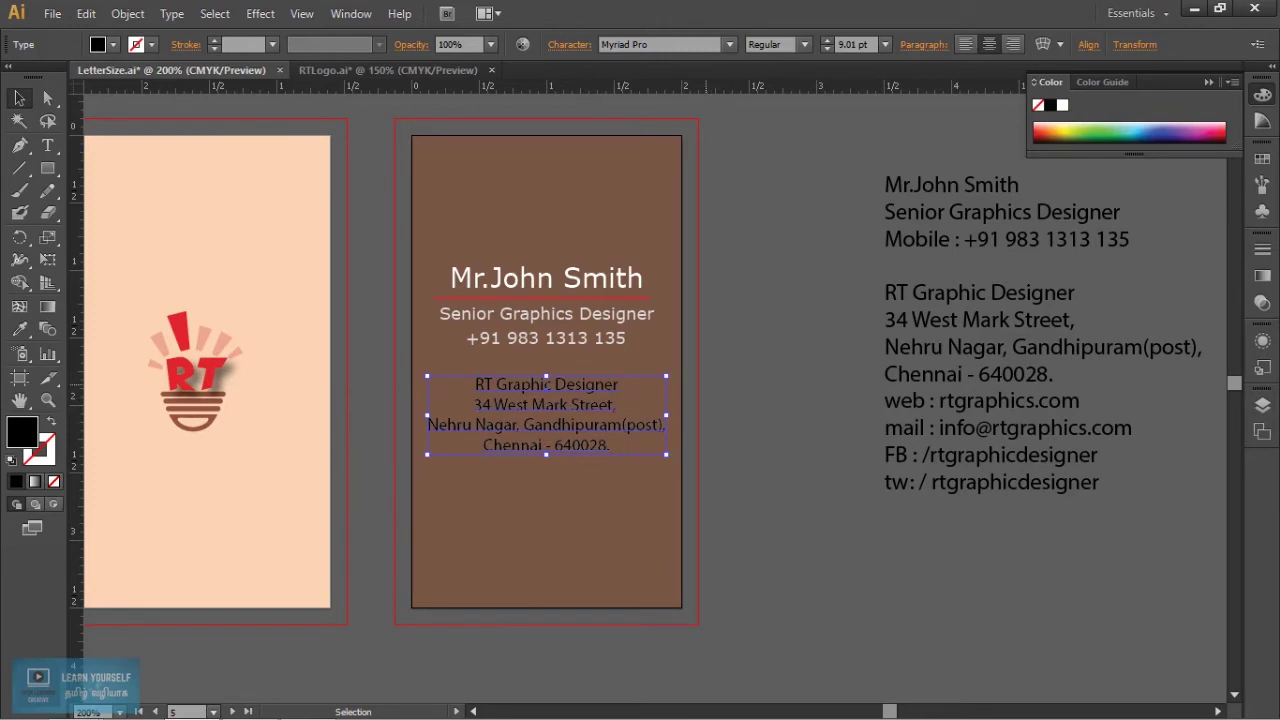
key(ctrl+plus)
key(ctrl+plus)
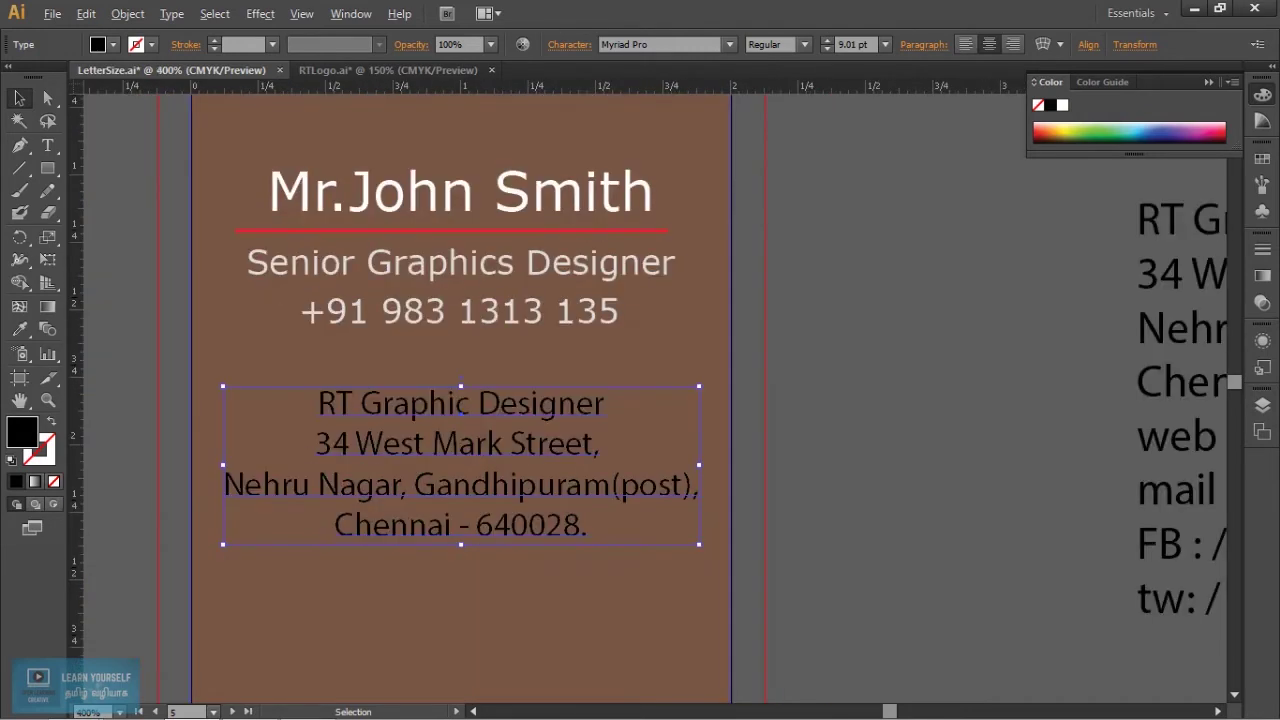
Check the job title's light grey and apply a light grey fill to the address.
click(538, 270)
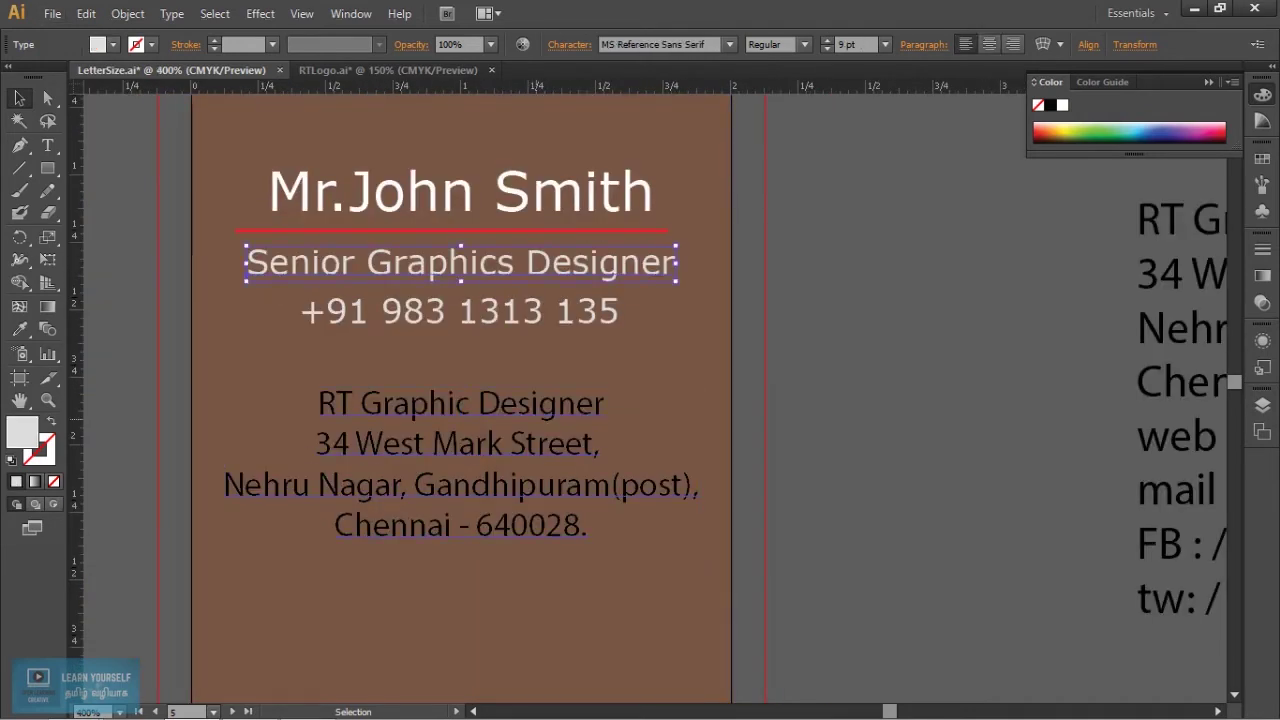
double_click(24, 436)
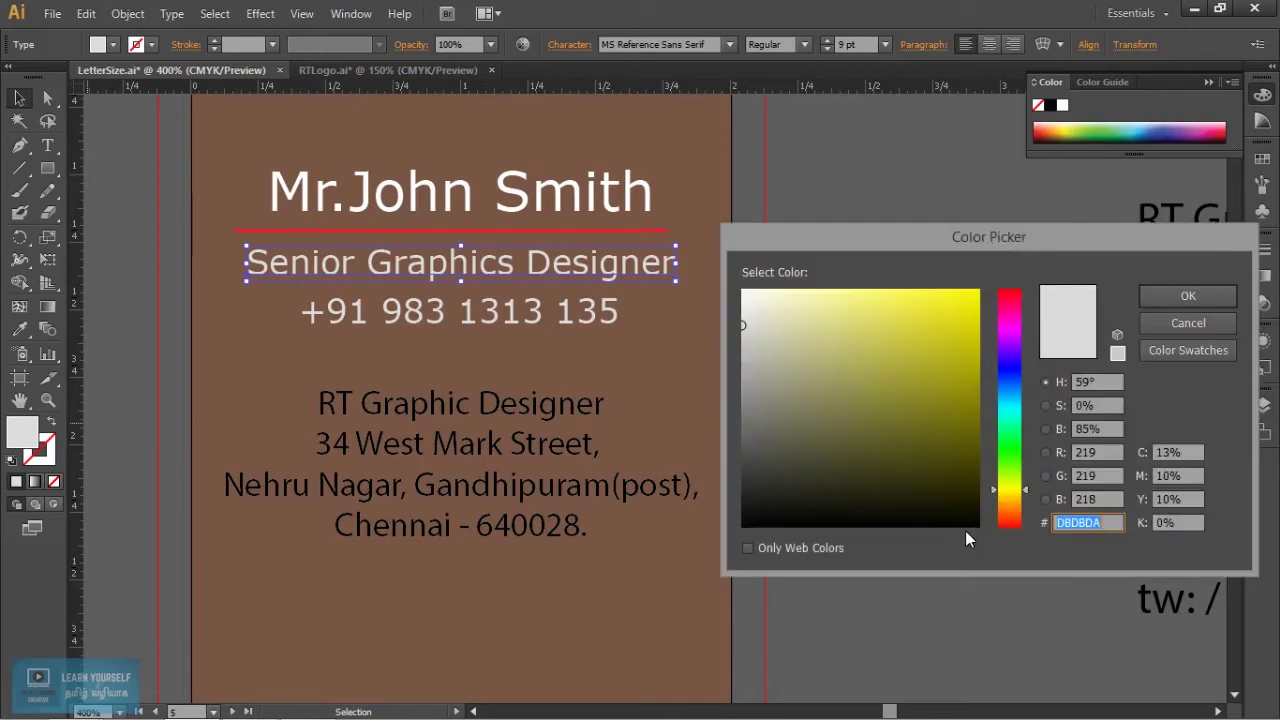
click(1188, 296)
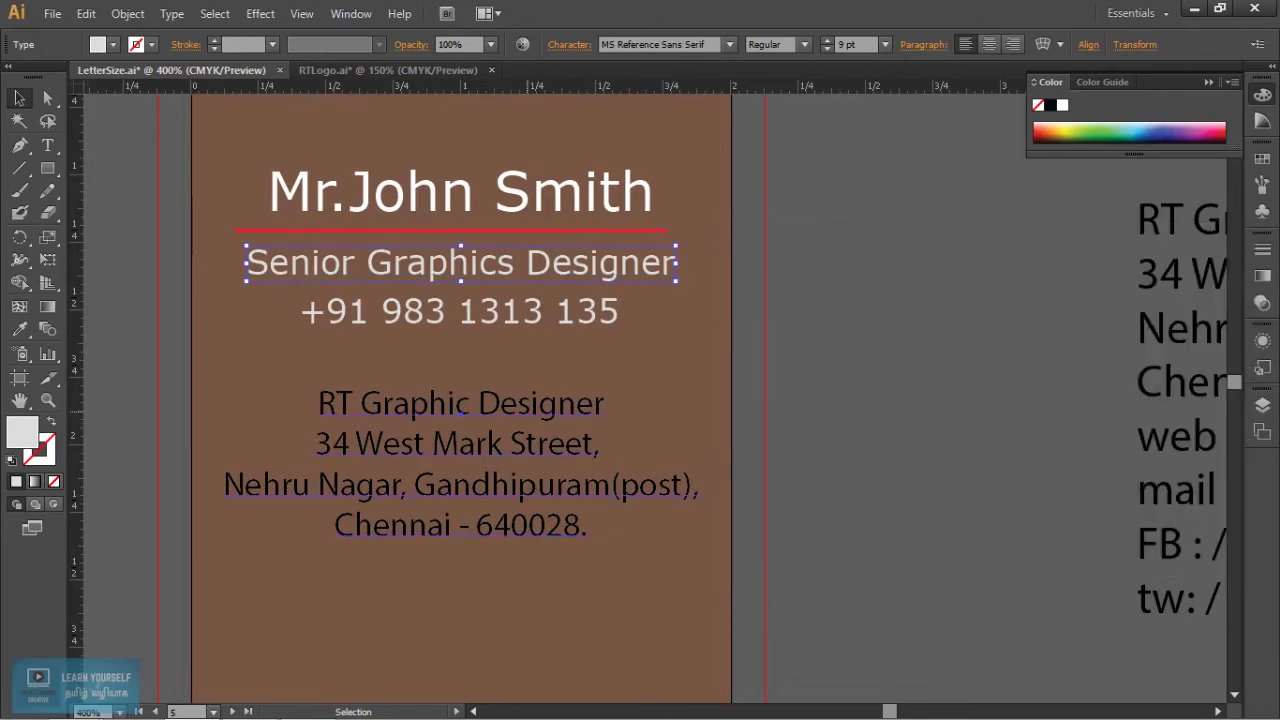
click(531, 474)
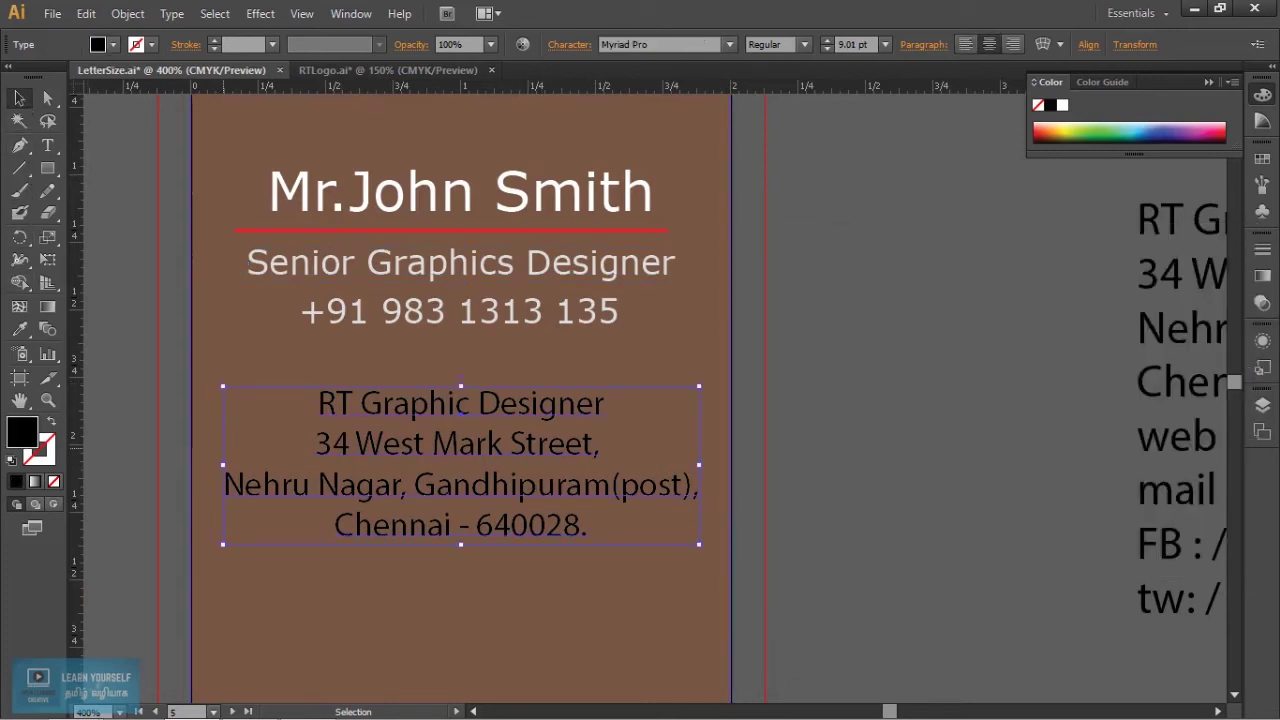
double_click(27, 432)
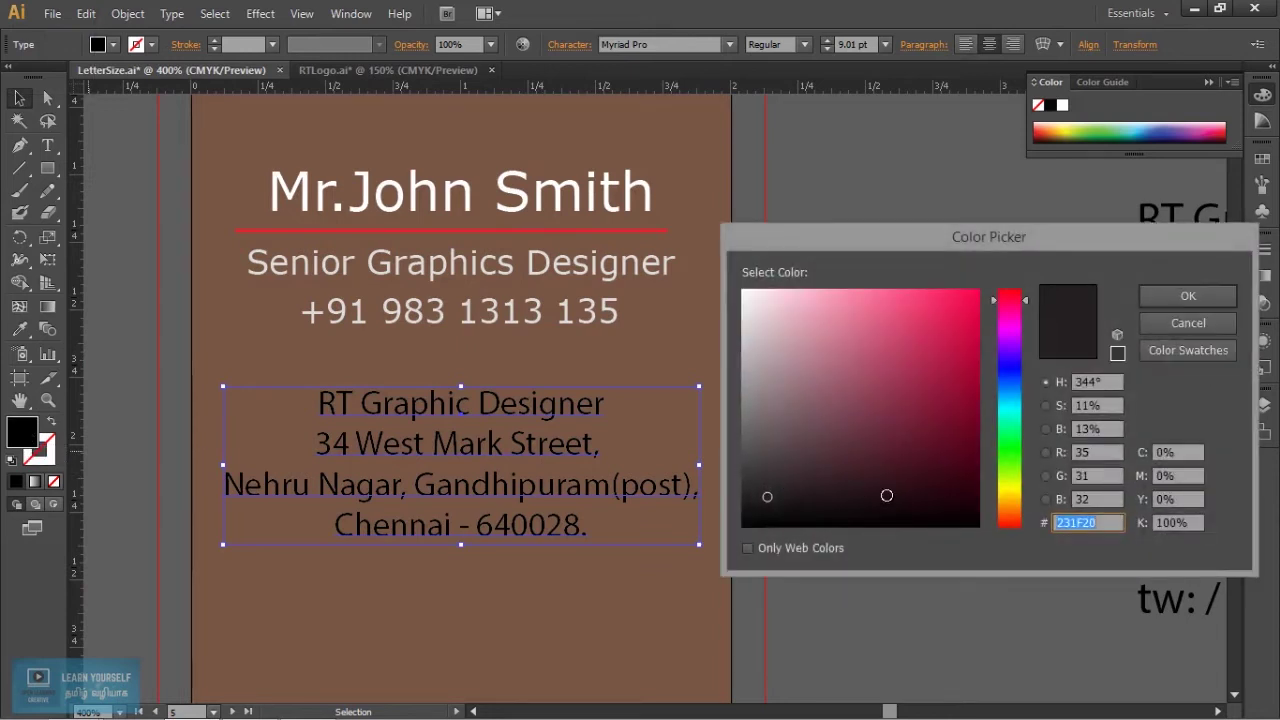
click(1186, 296)
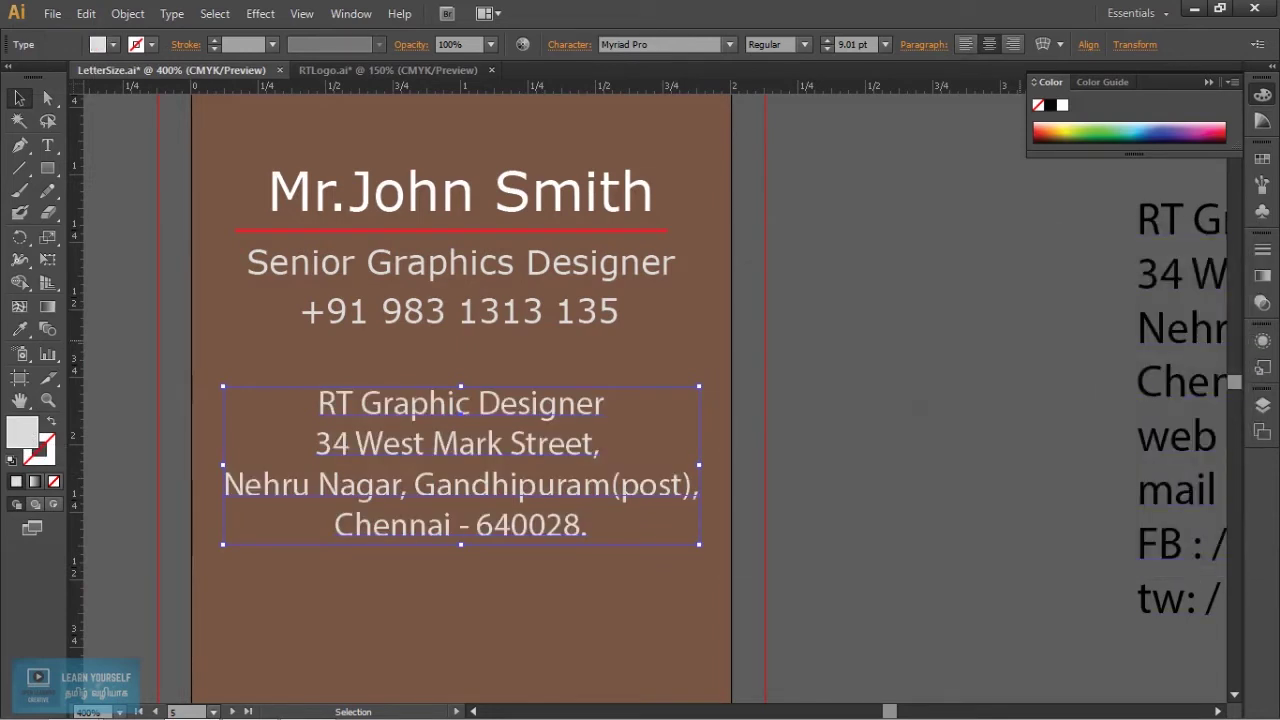
click(910, 488)
Change the address text fill to pure white (FFFFFF).
scroll(905, 485, down, 1)
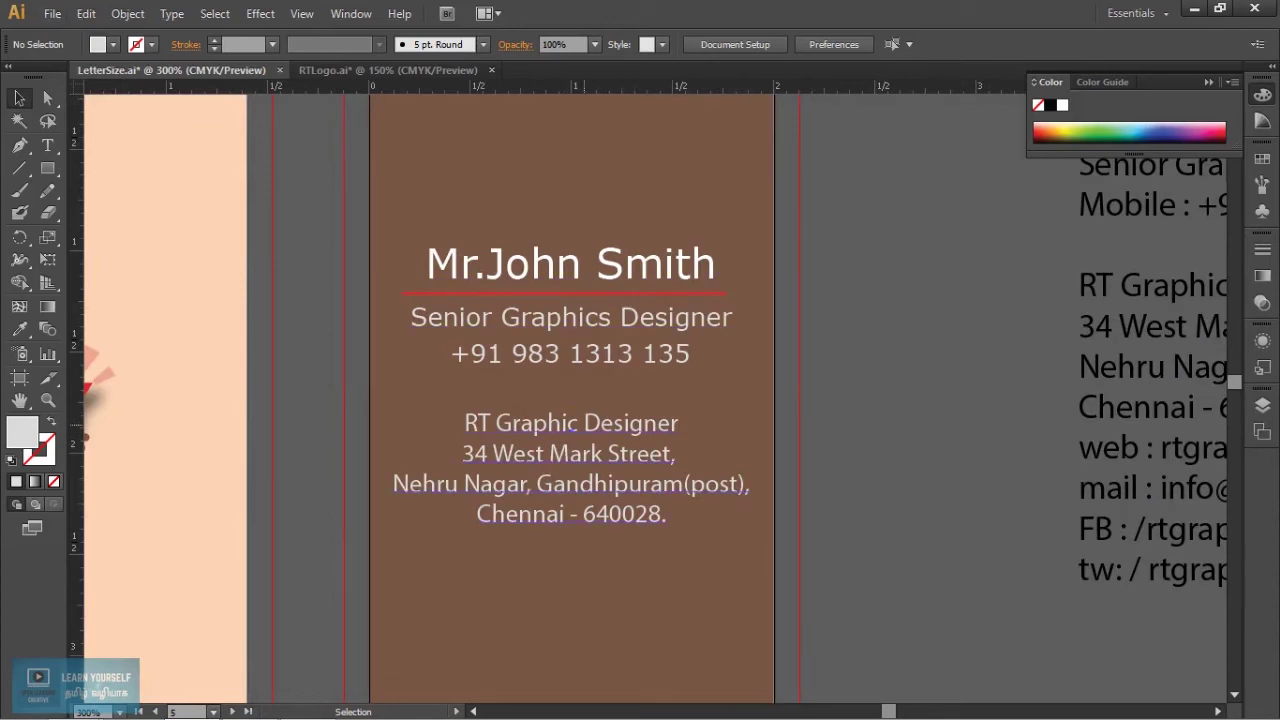
key(ctrl+z)
double_click(22, 432)
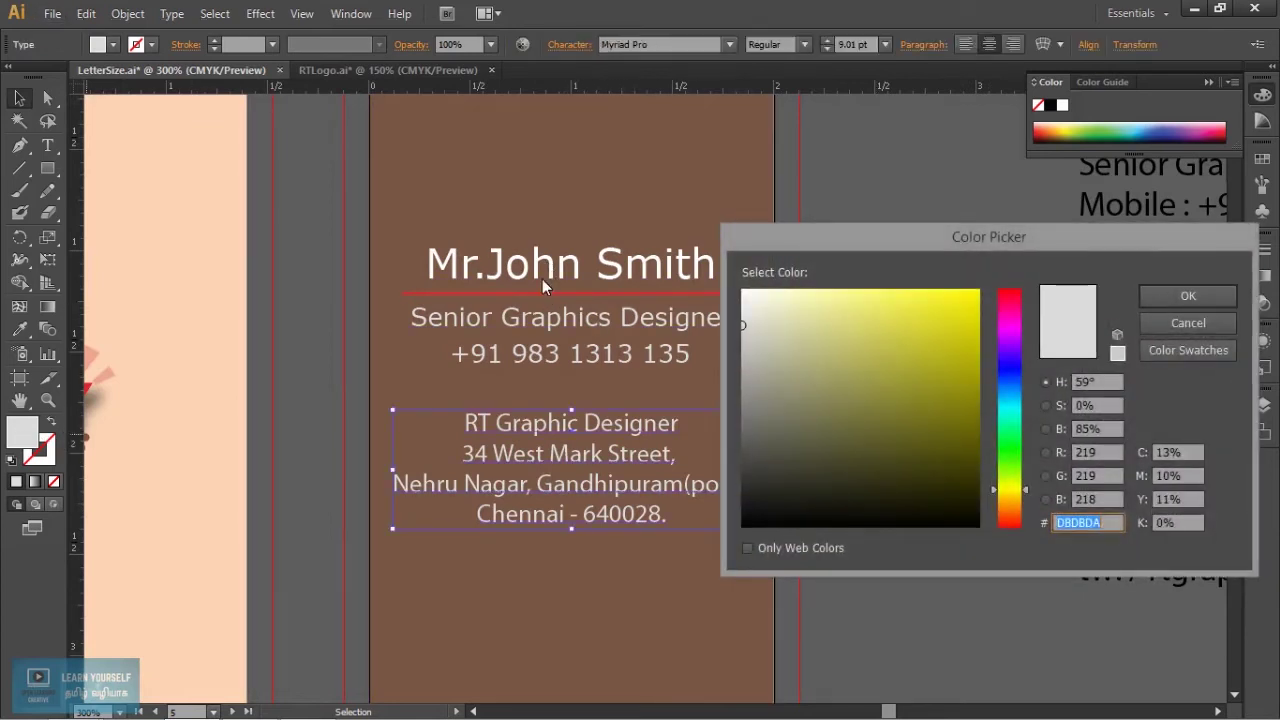
click(742, 292)
click(1187, 296)
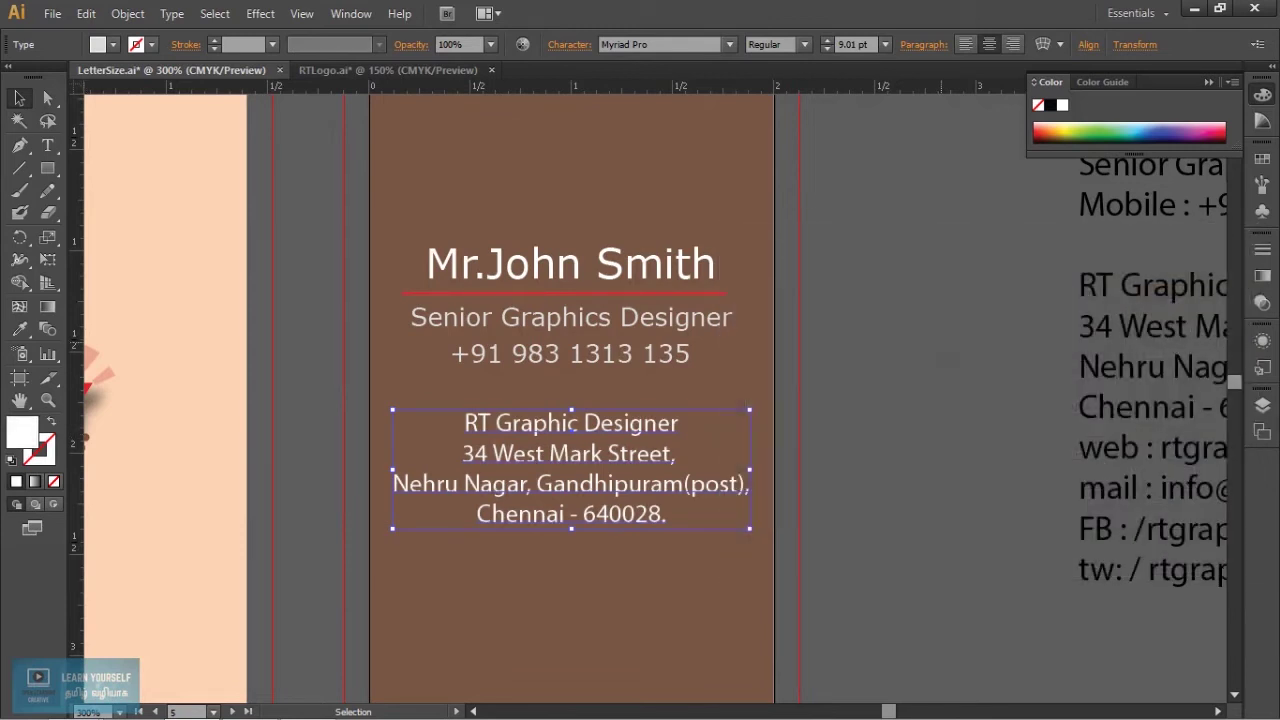
click(729, 482)
scroll(729, 482, up, 1)
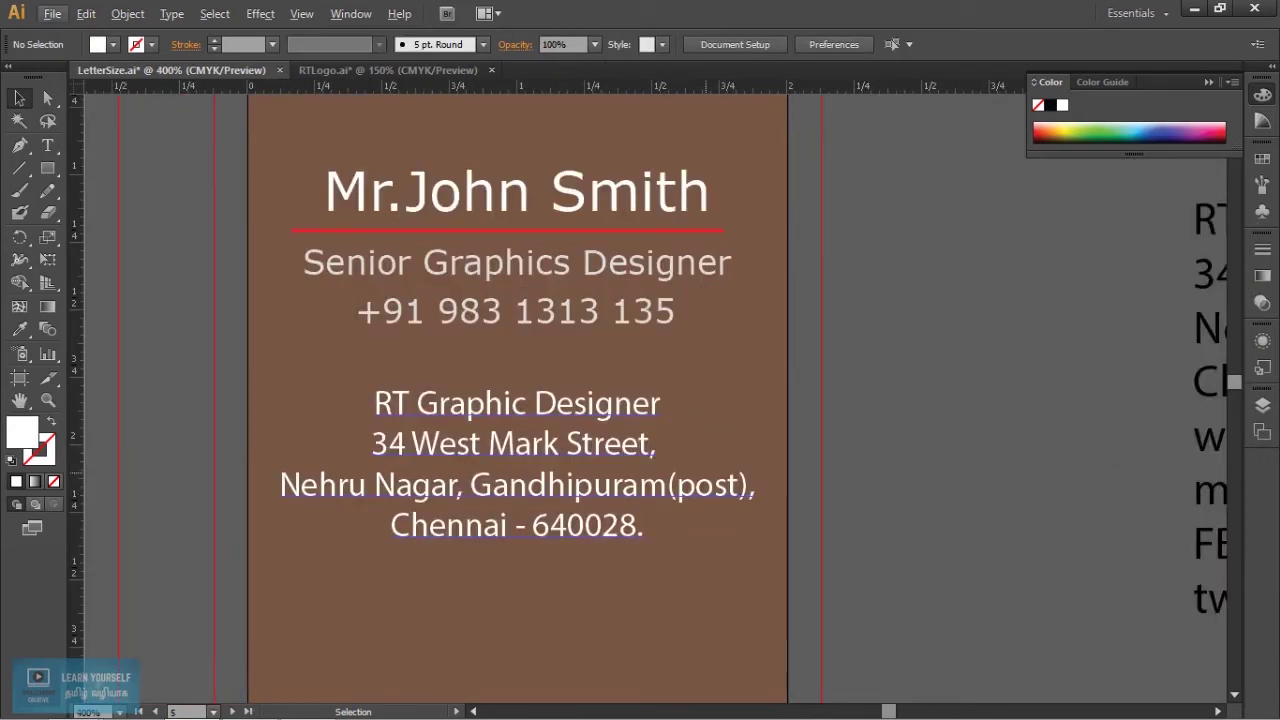
key(t)
click(655, 448)
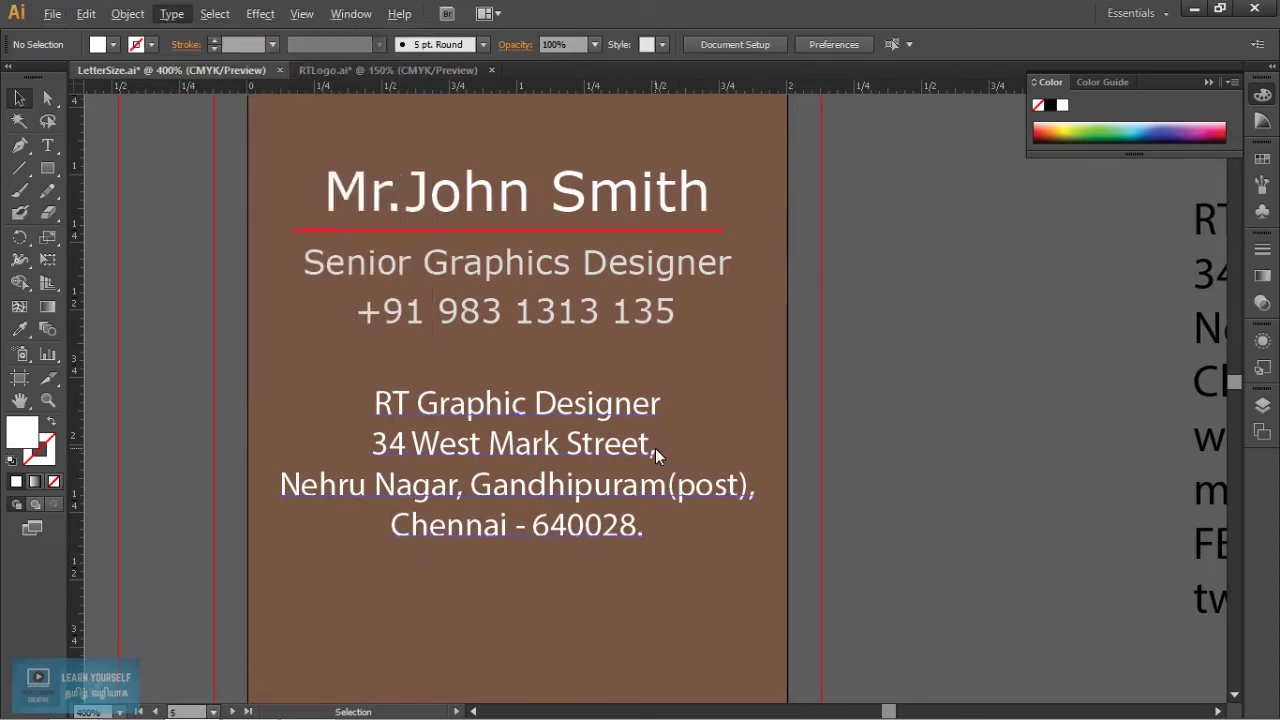
key(t)
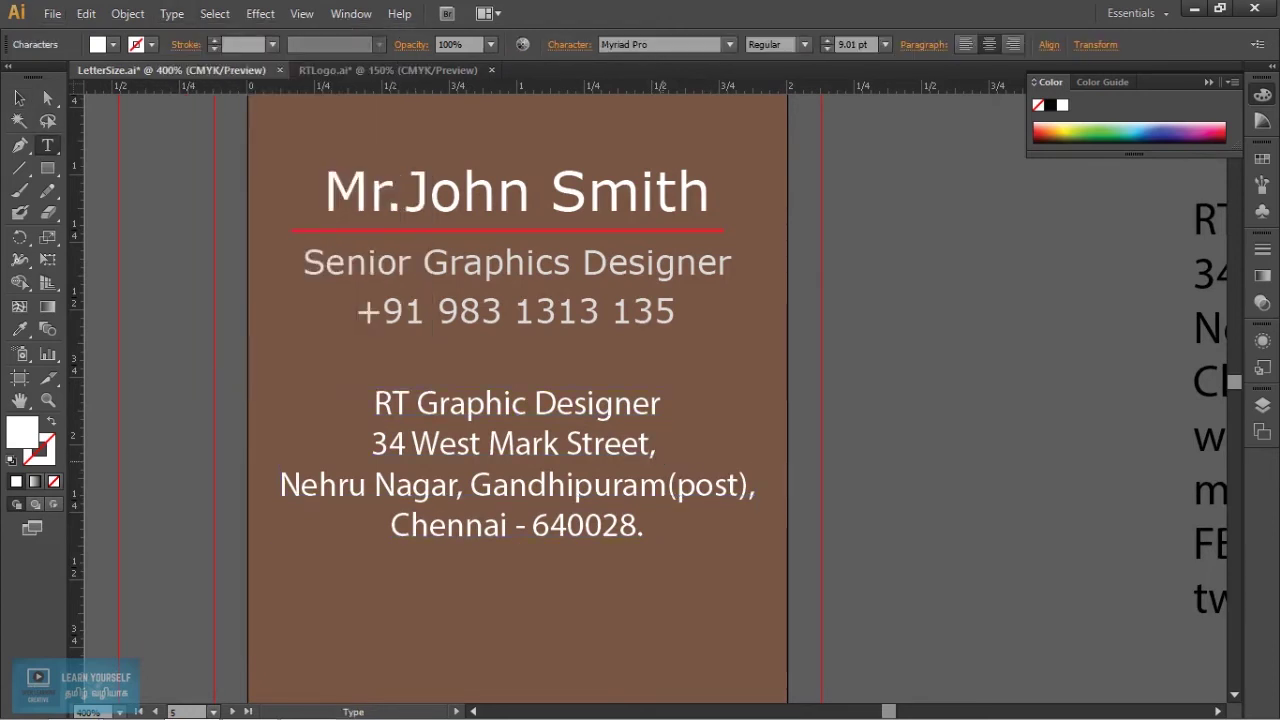
key(BackSpace)
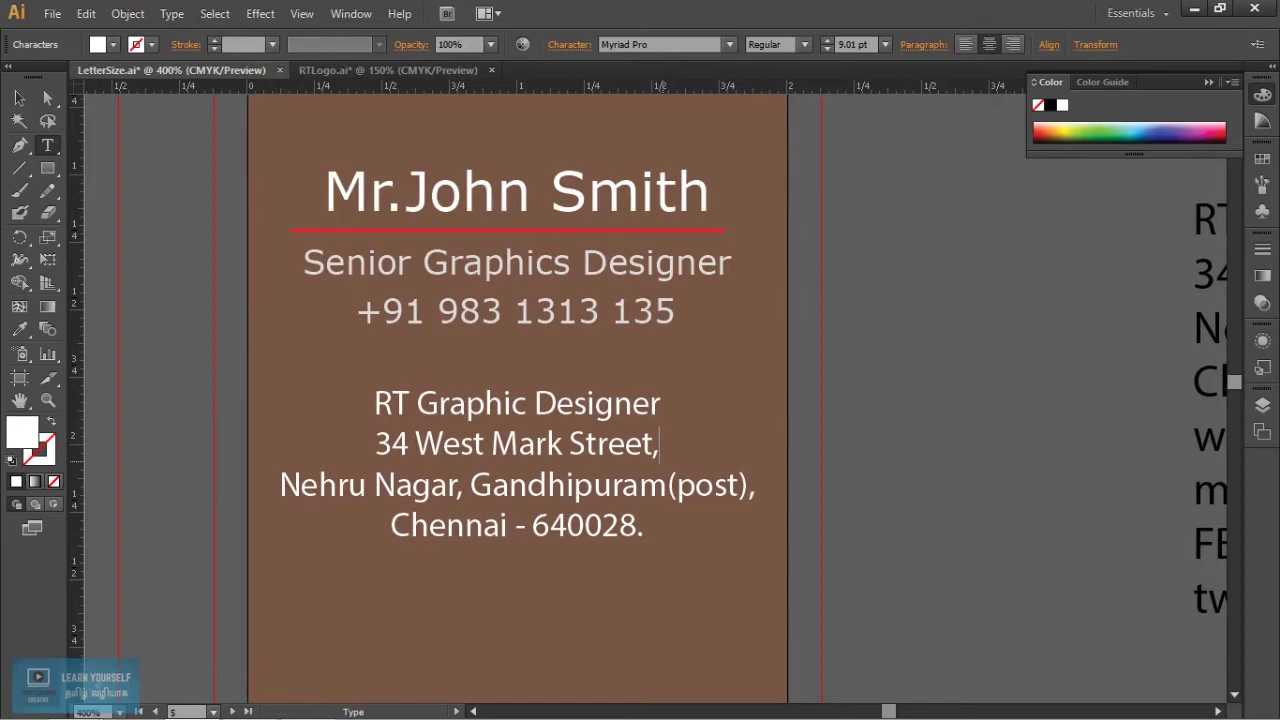
key(Delete)
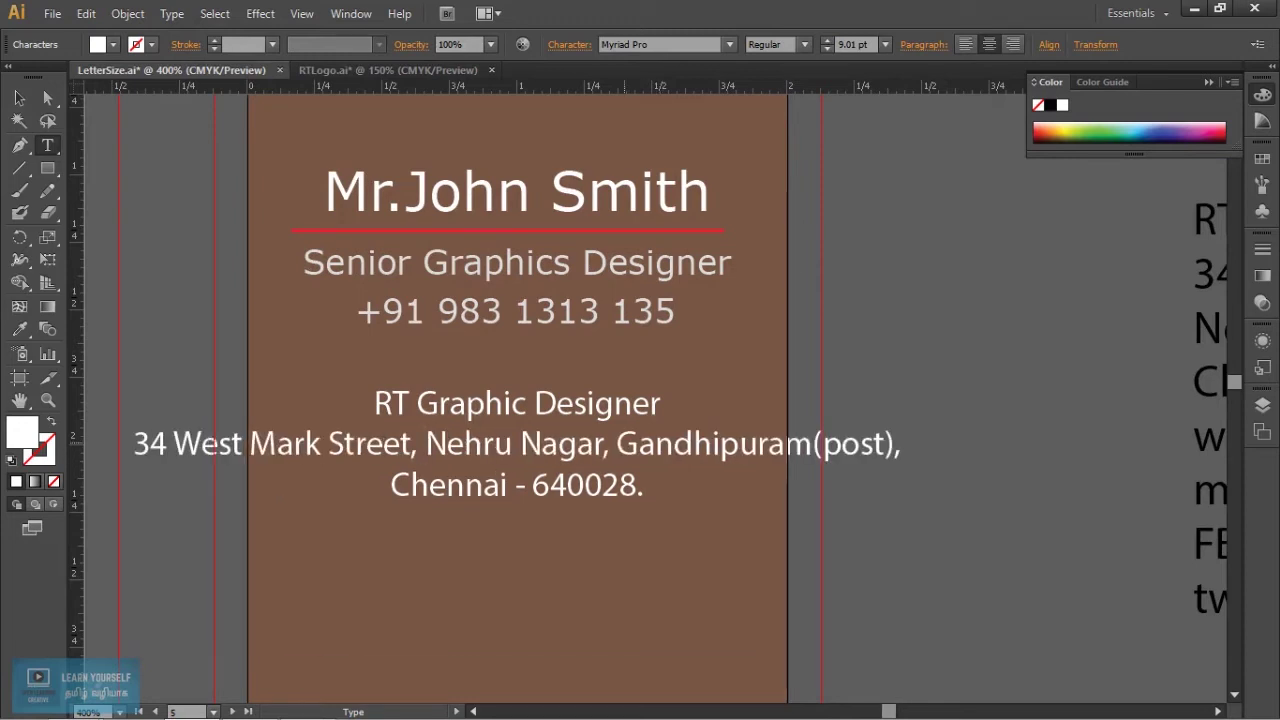
key(Return)
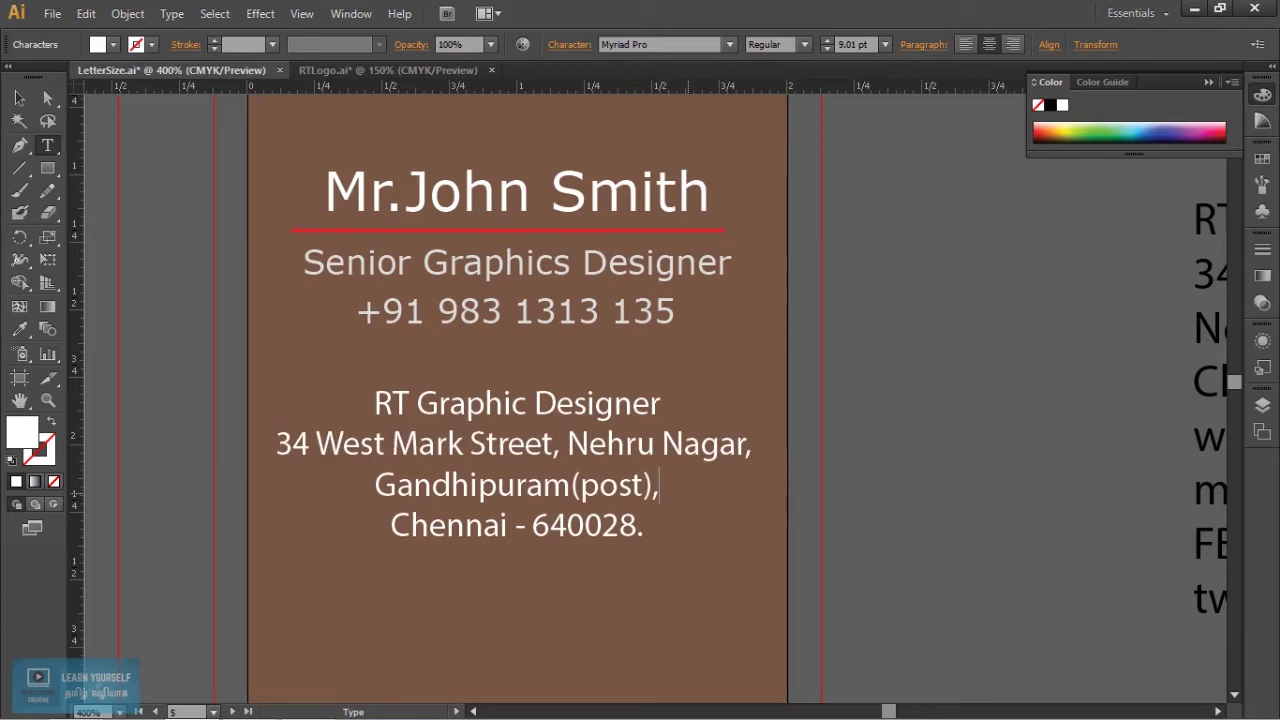
key(Delete)
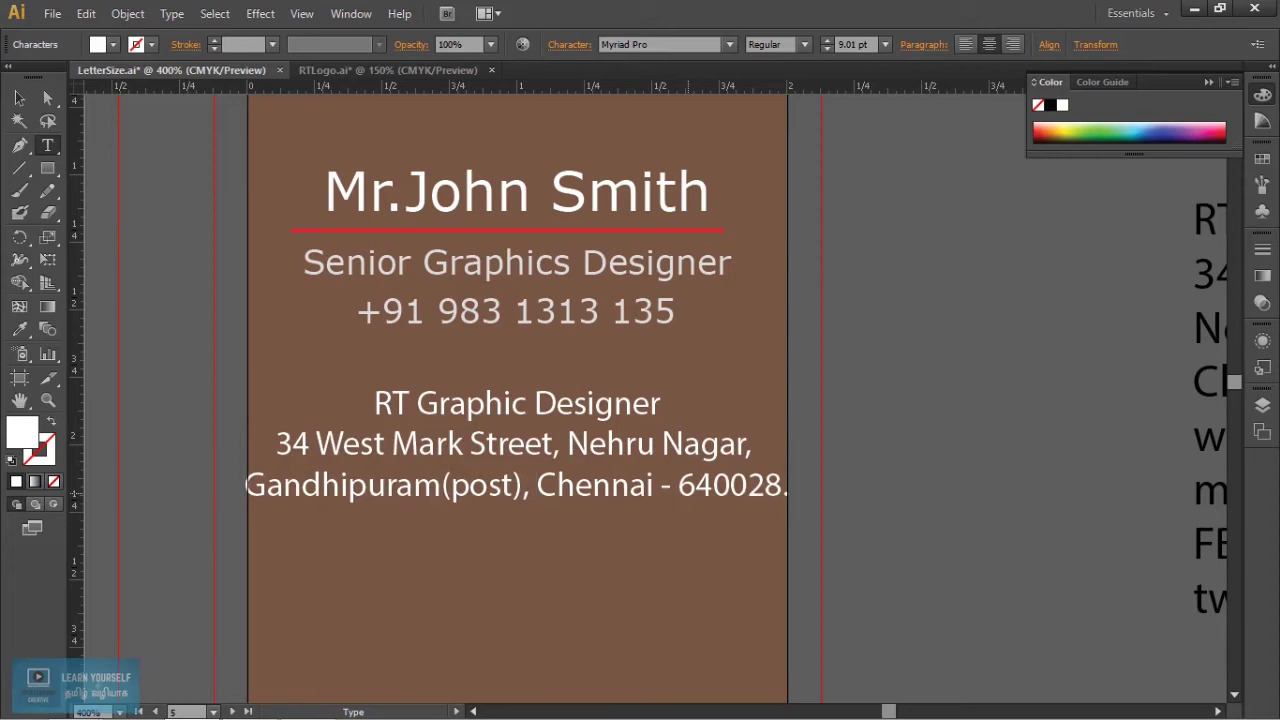
drag(374, 403, 660, 403)
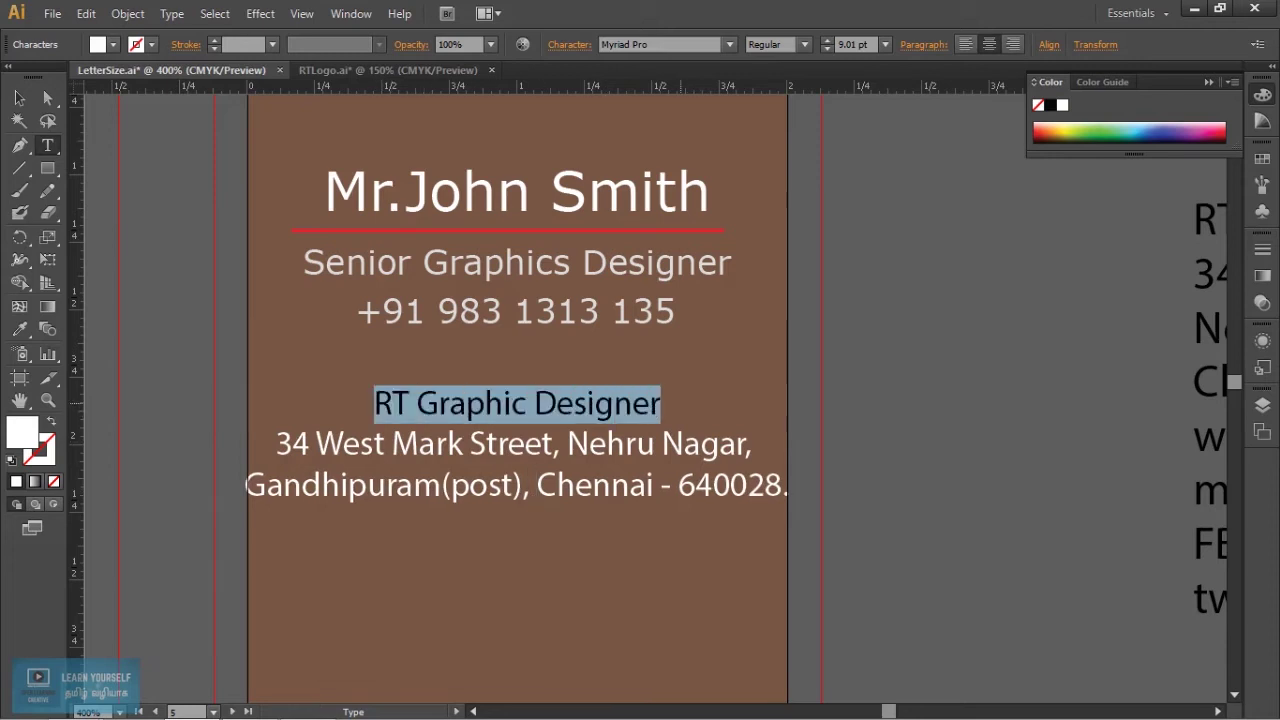
Step the company name's font size up three notches, then back down three.
click(828, 43)
click(828, 43)
click(828, 43)
click(828, 43)
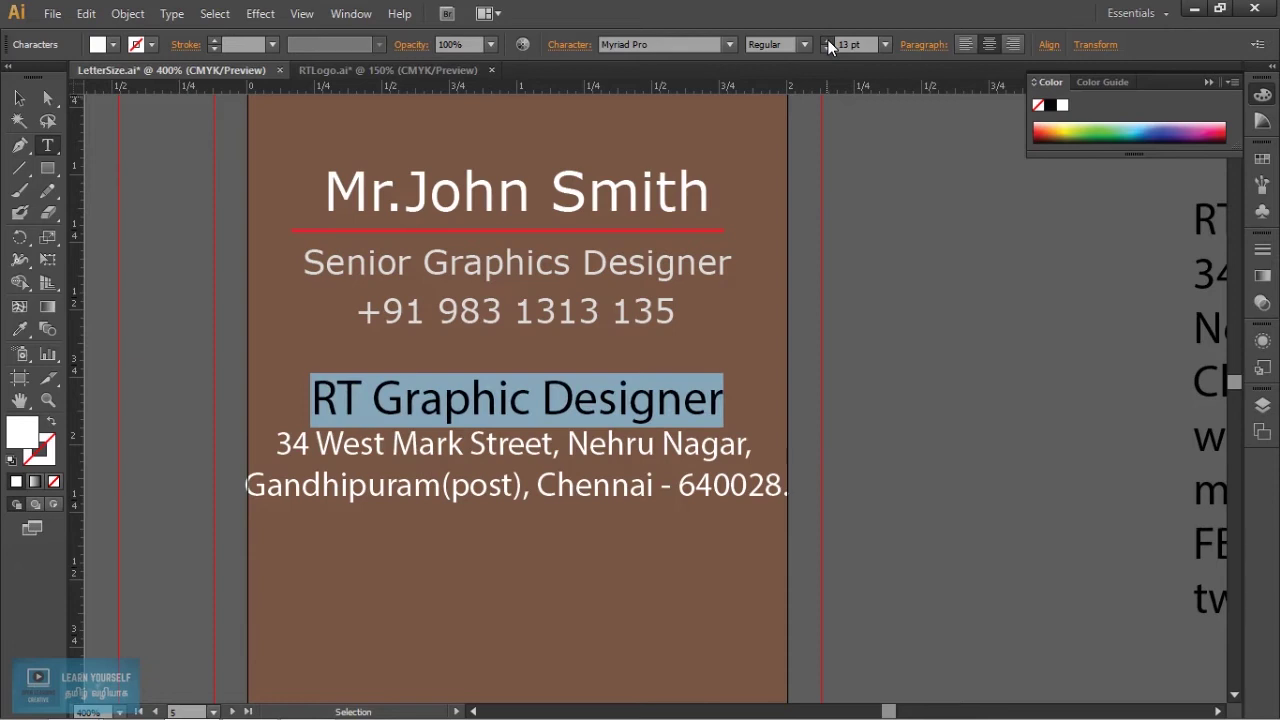
click(828, 43)
click(828, 48)
click(828, 48)
click(828, 48)
click(828, 48)
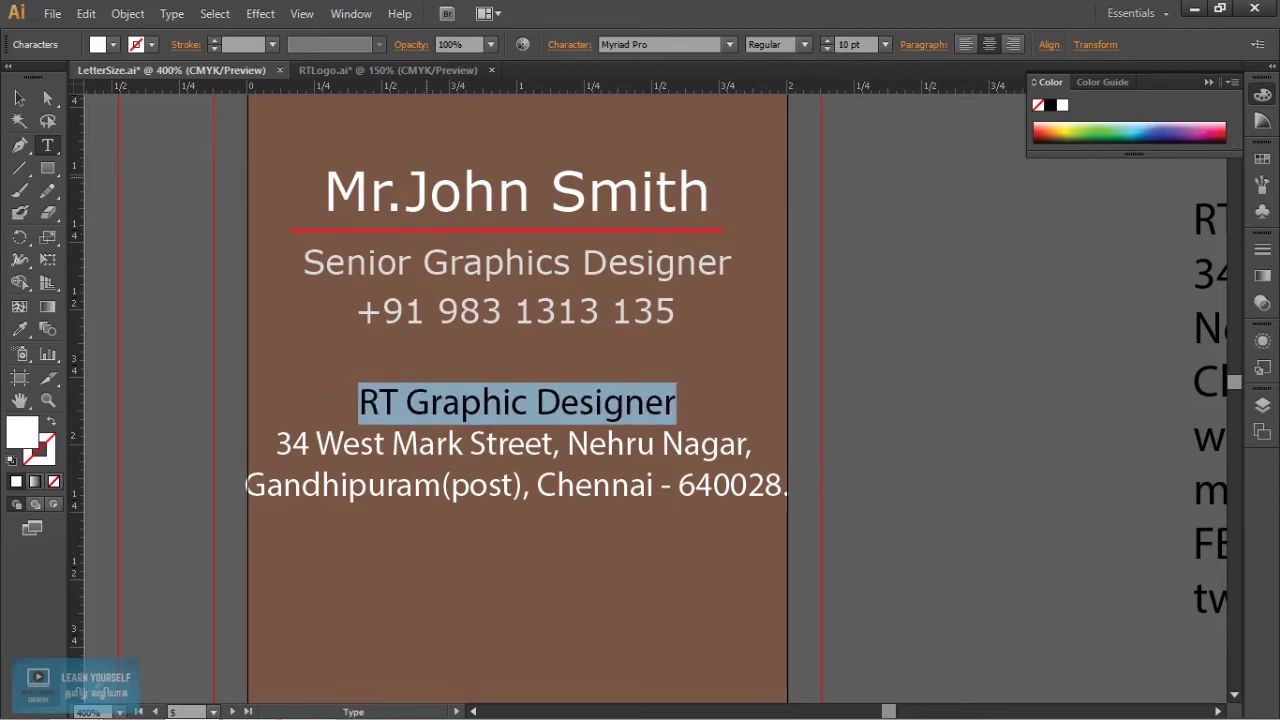
Nudge the company-and-address block right and scale it down around its centre.
click(19, 98)
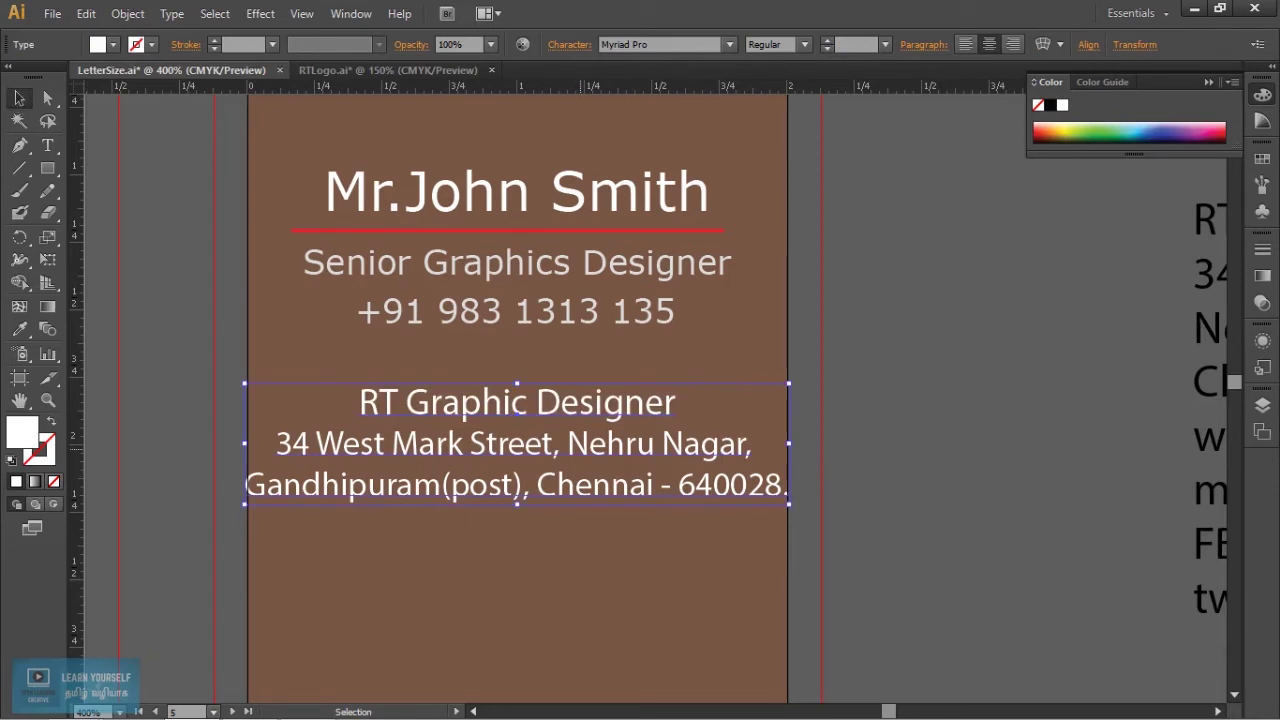
drag(600, 450, 604, 450)
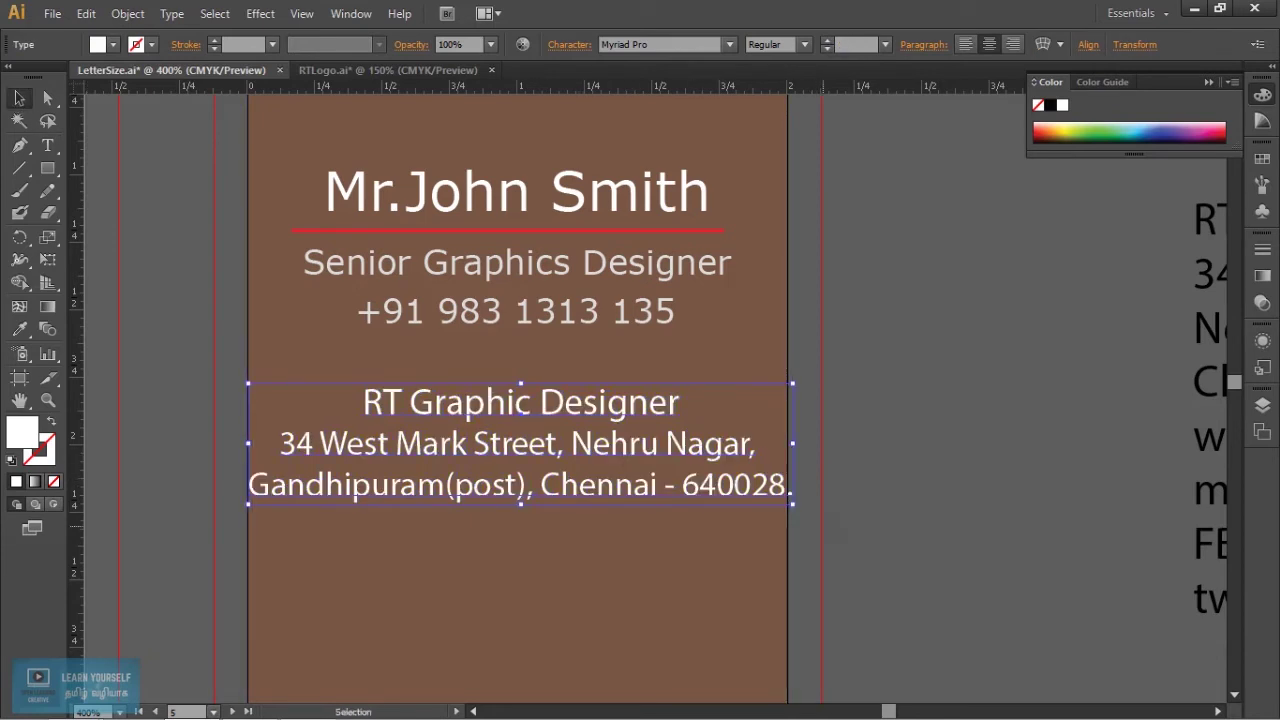
drag(792, 503, 748, 493)
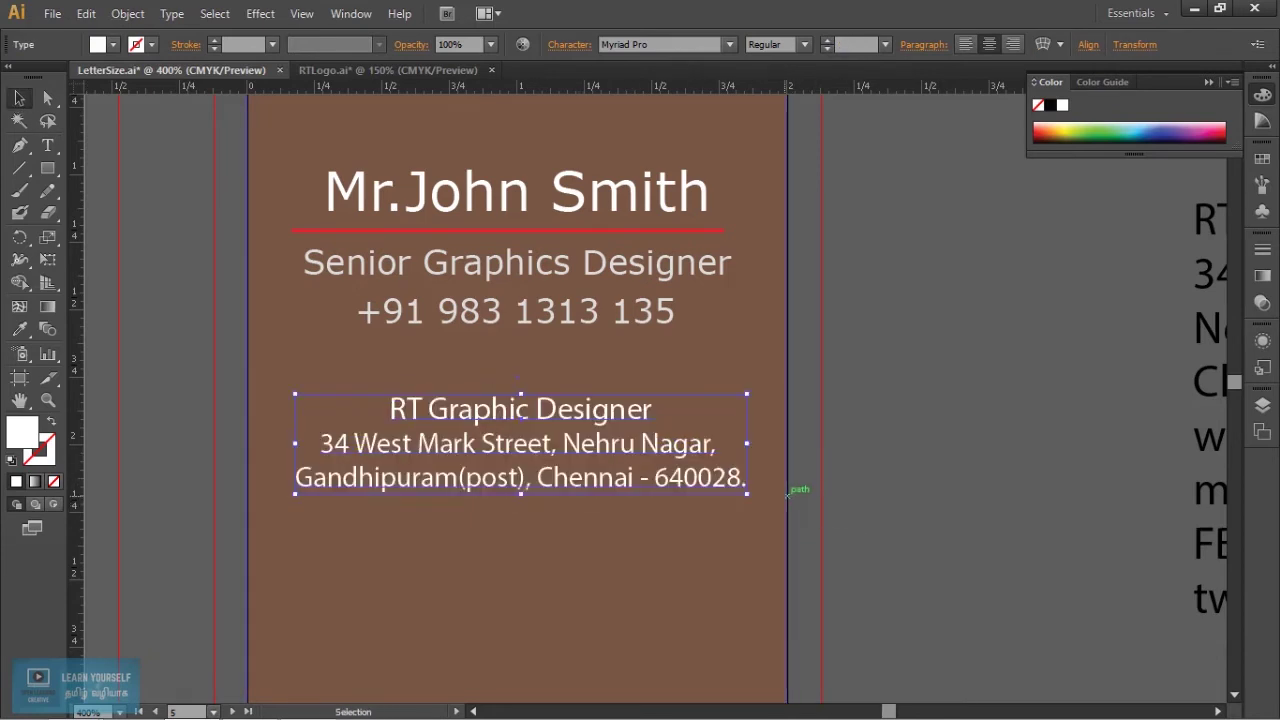
key(ctrl+shift+a)
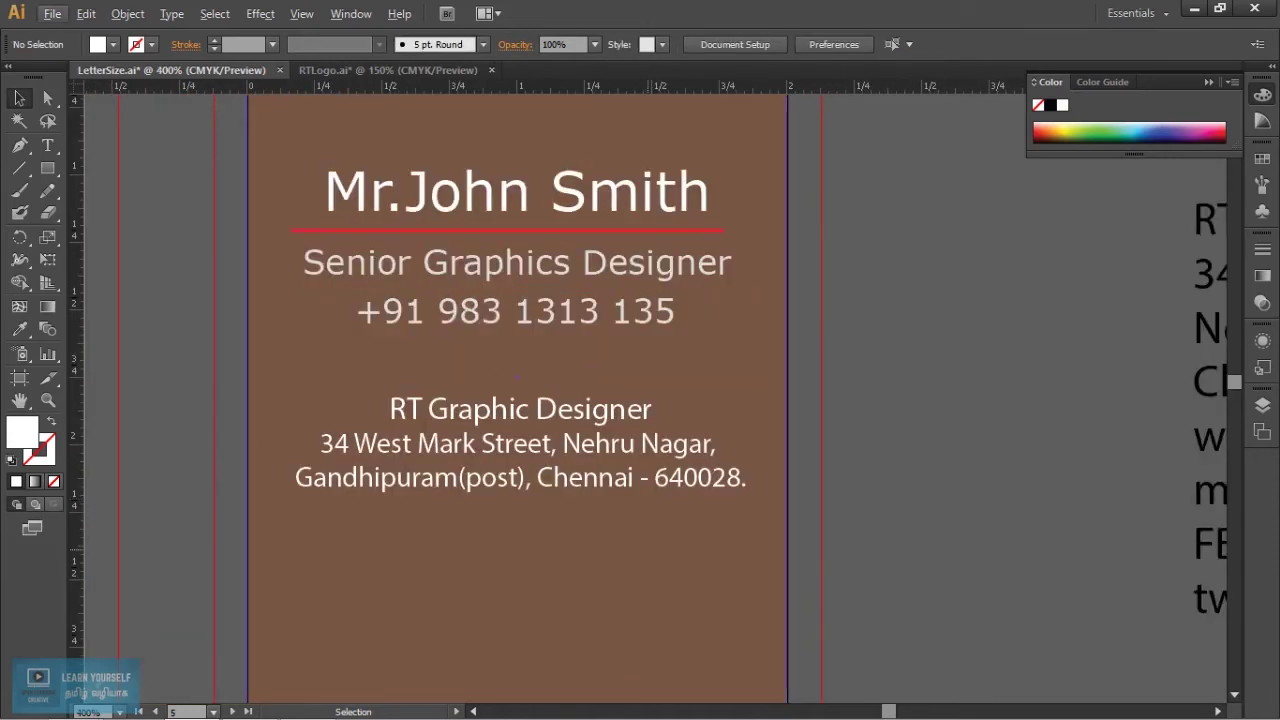
click(522, 408)
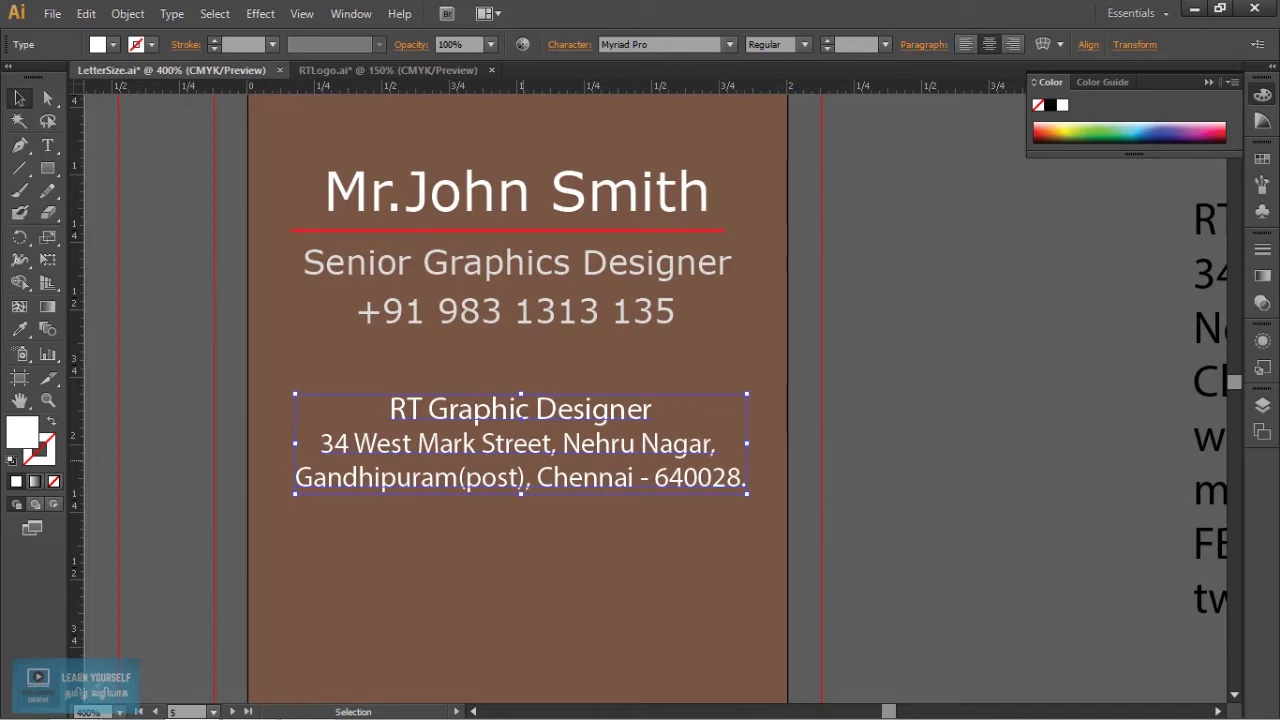
key(t)
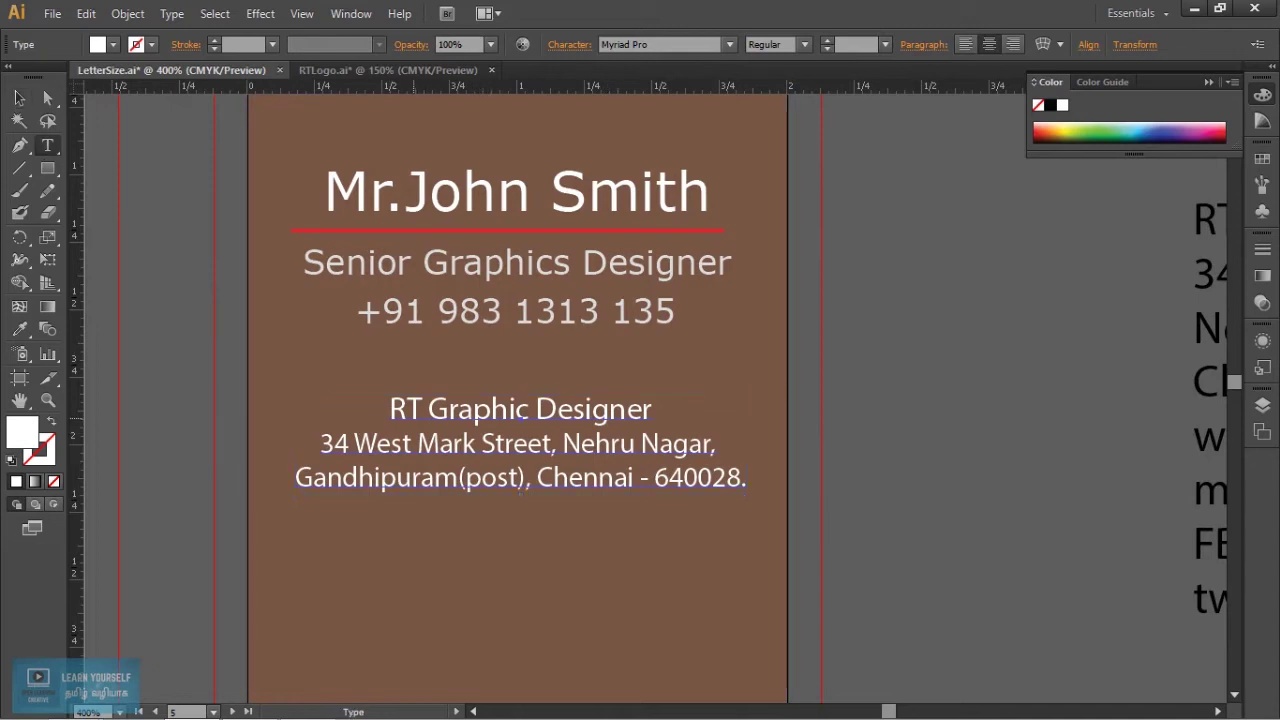
drag(390, 408, 470, 408)
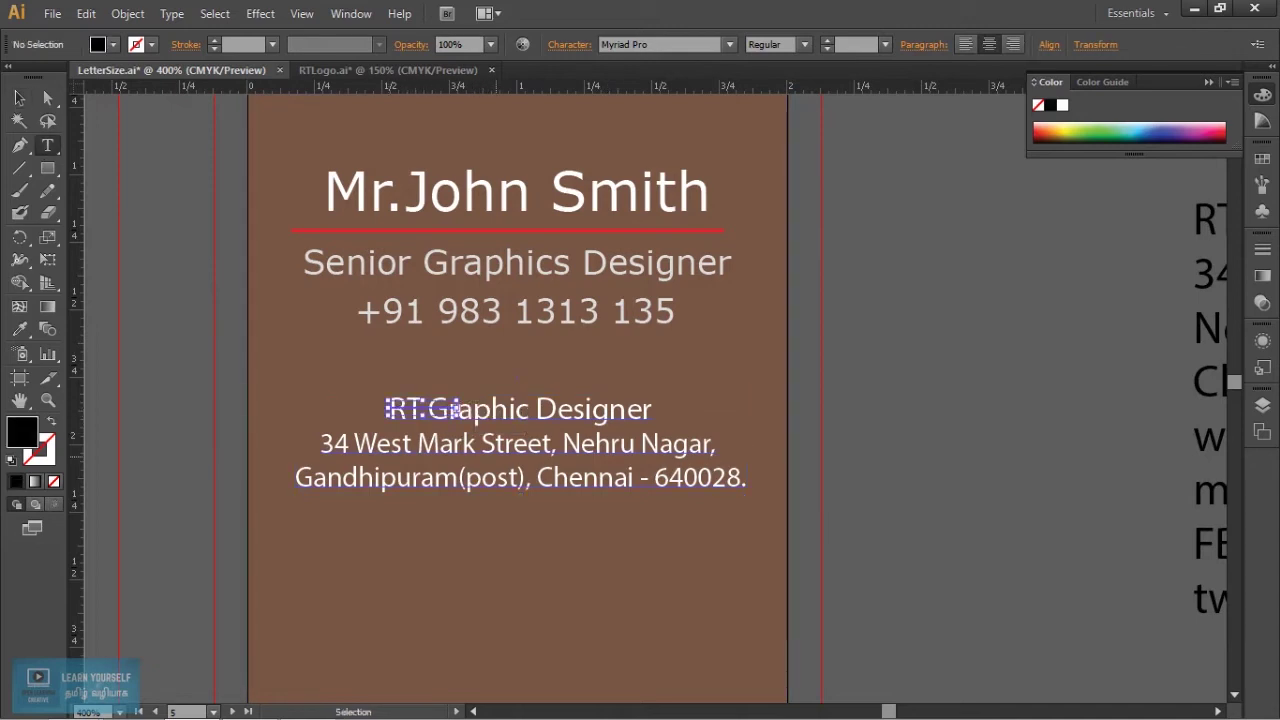
key(Escape)
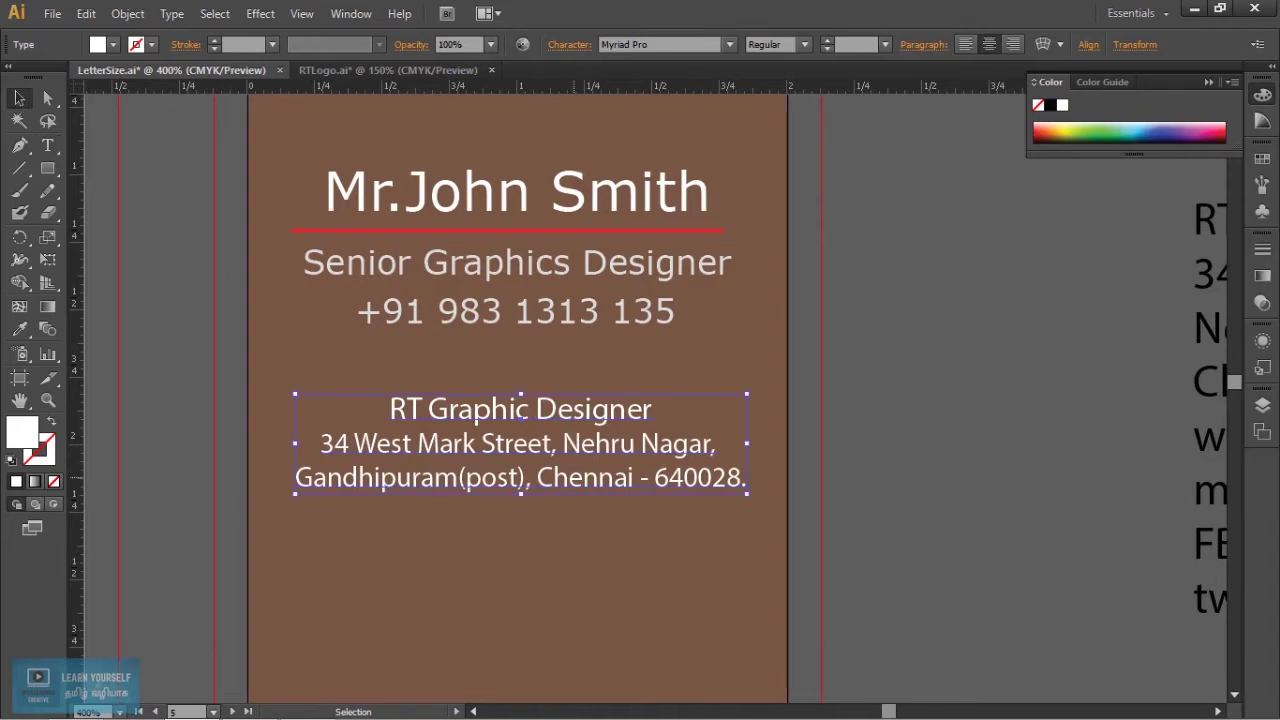
Cut the 'RT Graphic Designer' line from the address and paste it near the card's top.
key(ctrl+minus)
key(ctrl+minus)
key(ctrl+shift+a)
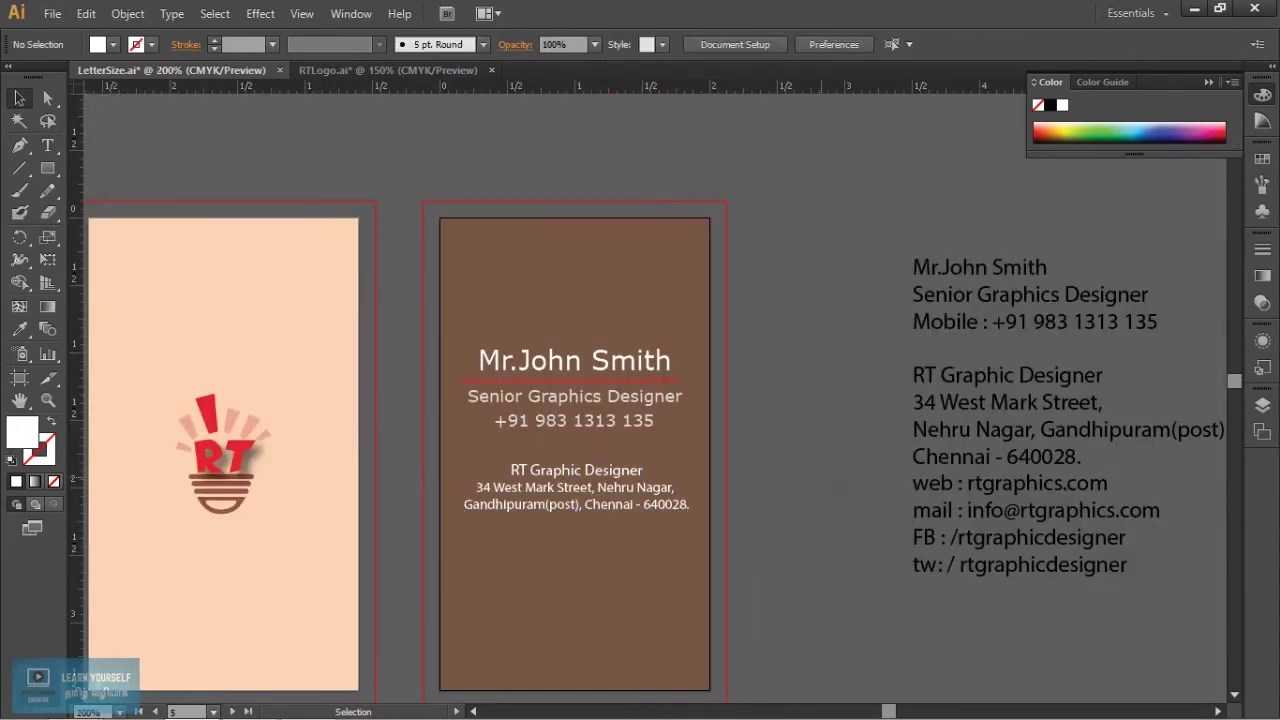
key(t)
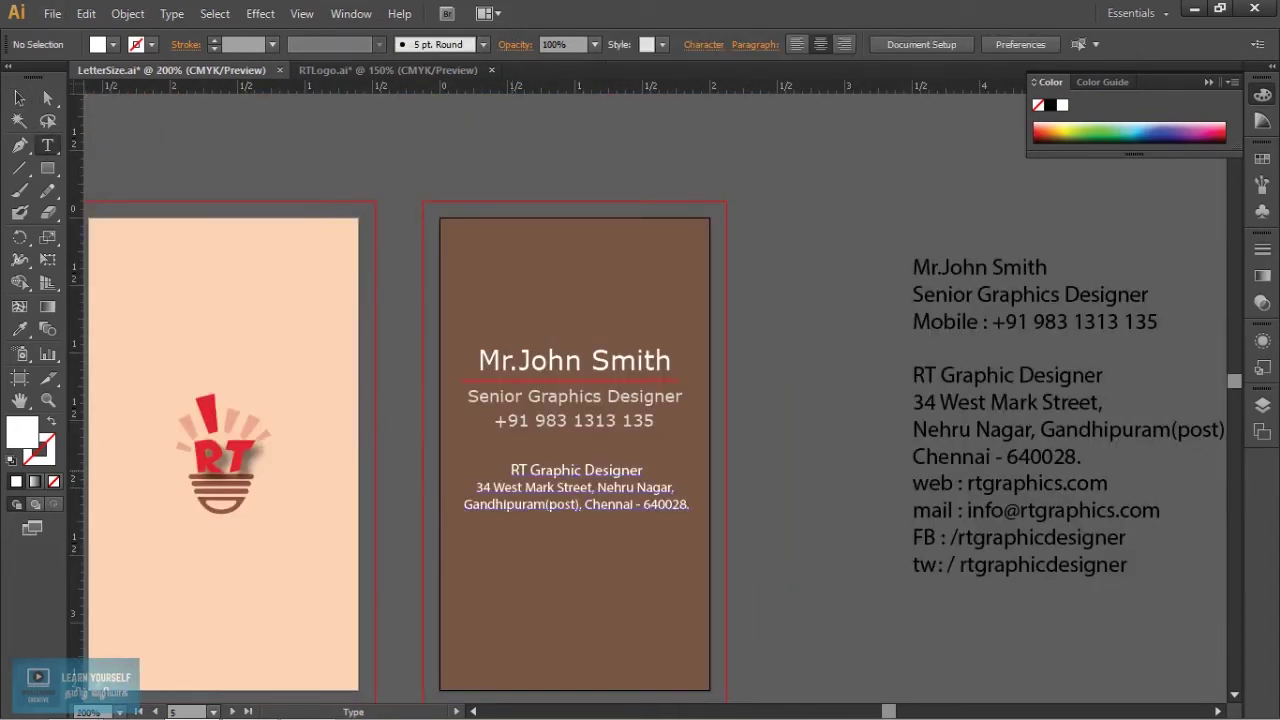
triple_click(576, 470)
key(ctrl+c)
key(BackSpace)
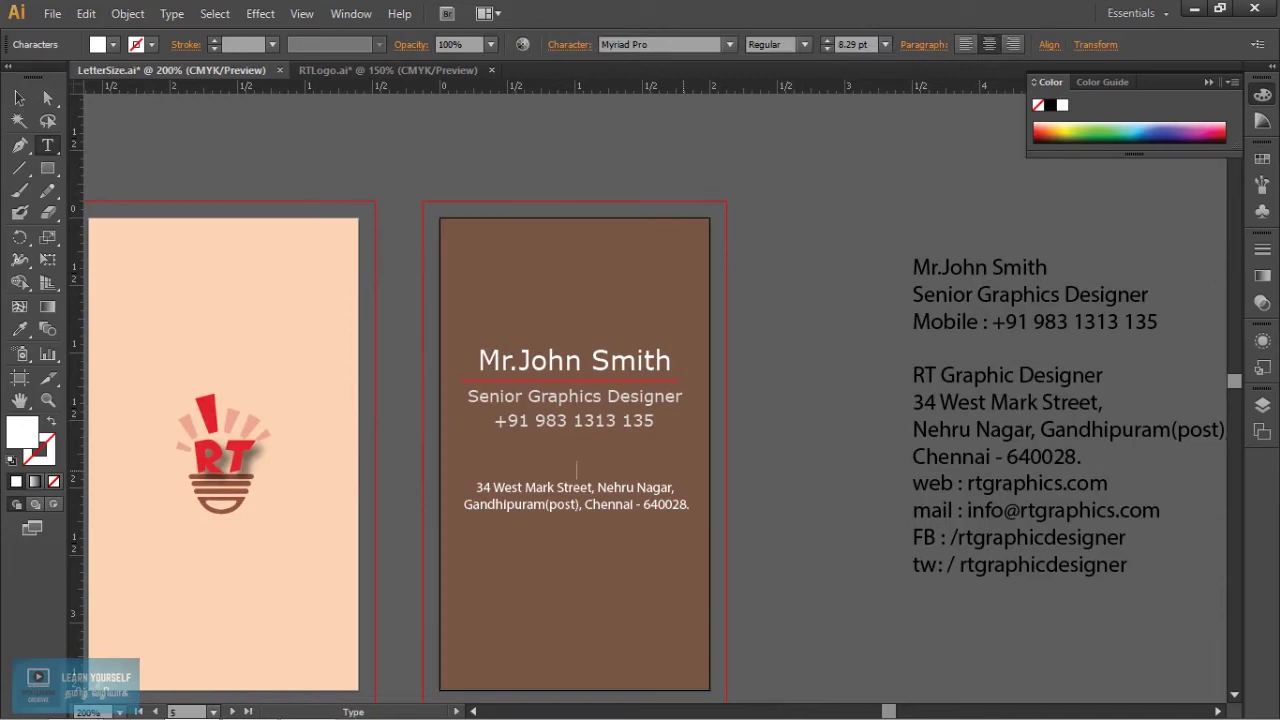
key(BackSpace)
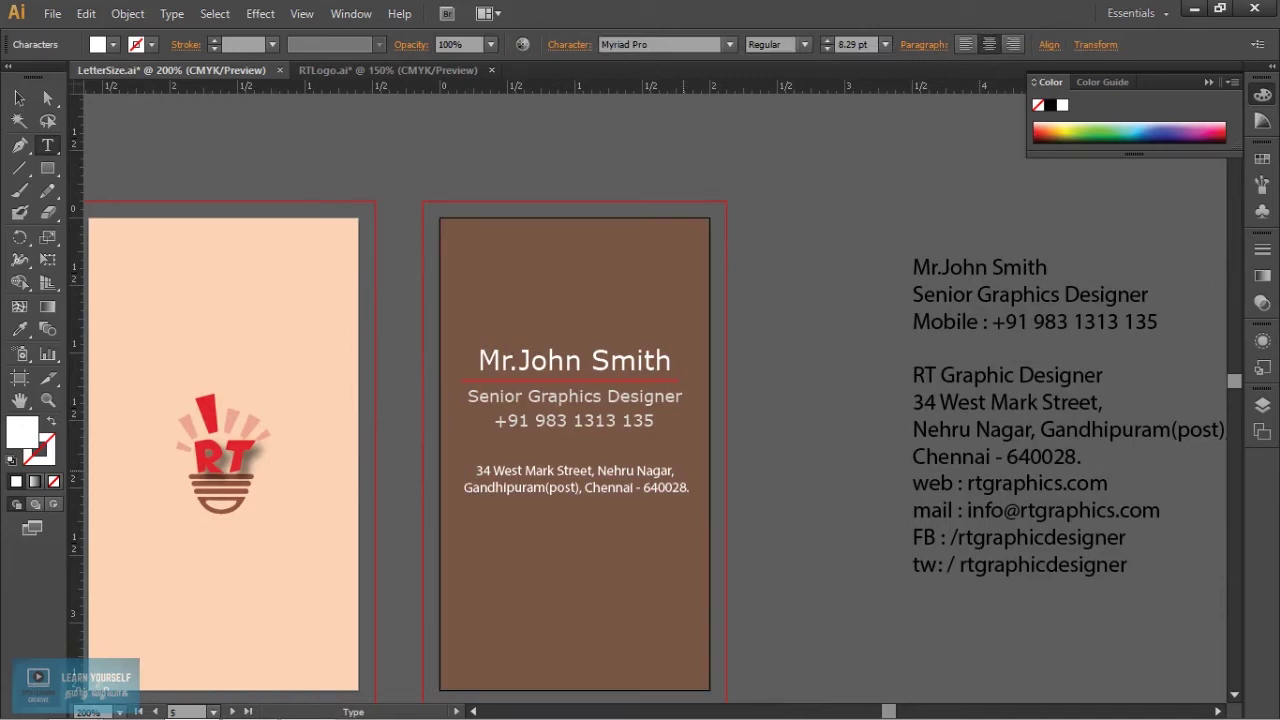
key(t)
click(578, 290)
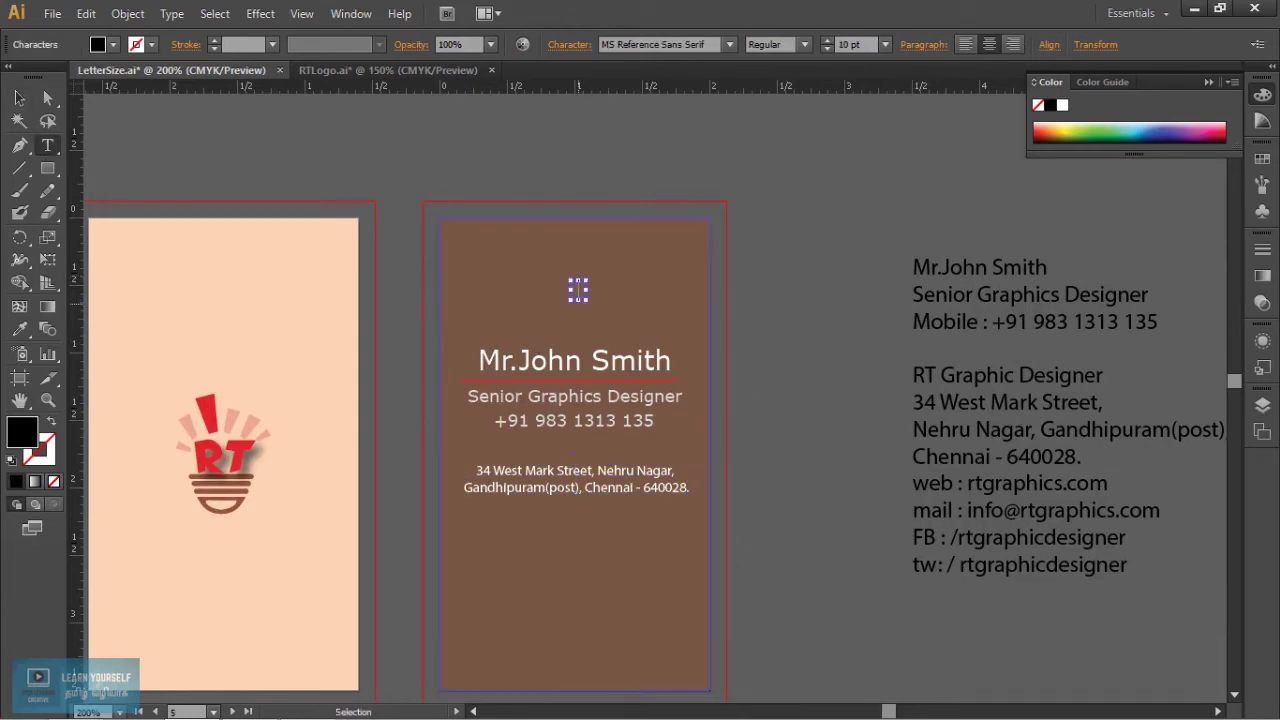
key(ctrl+v)
click(19, 97)
Copy the RT logo from the peach card onto the brown card's top and shrink it.
click(245, 452)
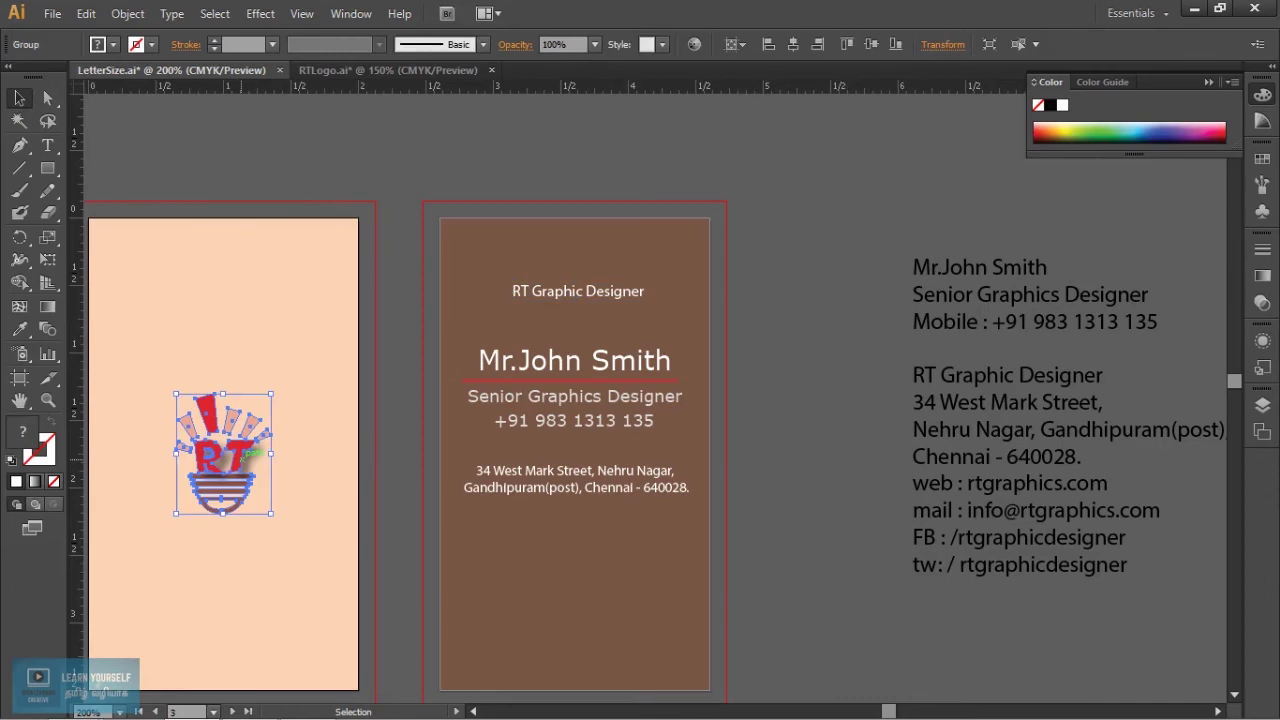
drag(245, 452, 610, 232)
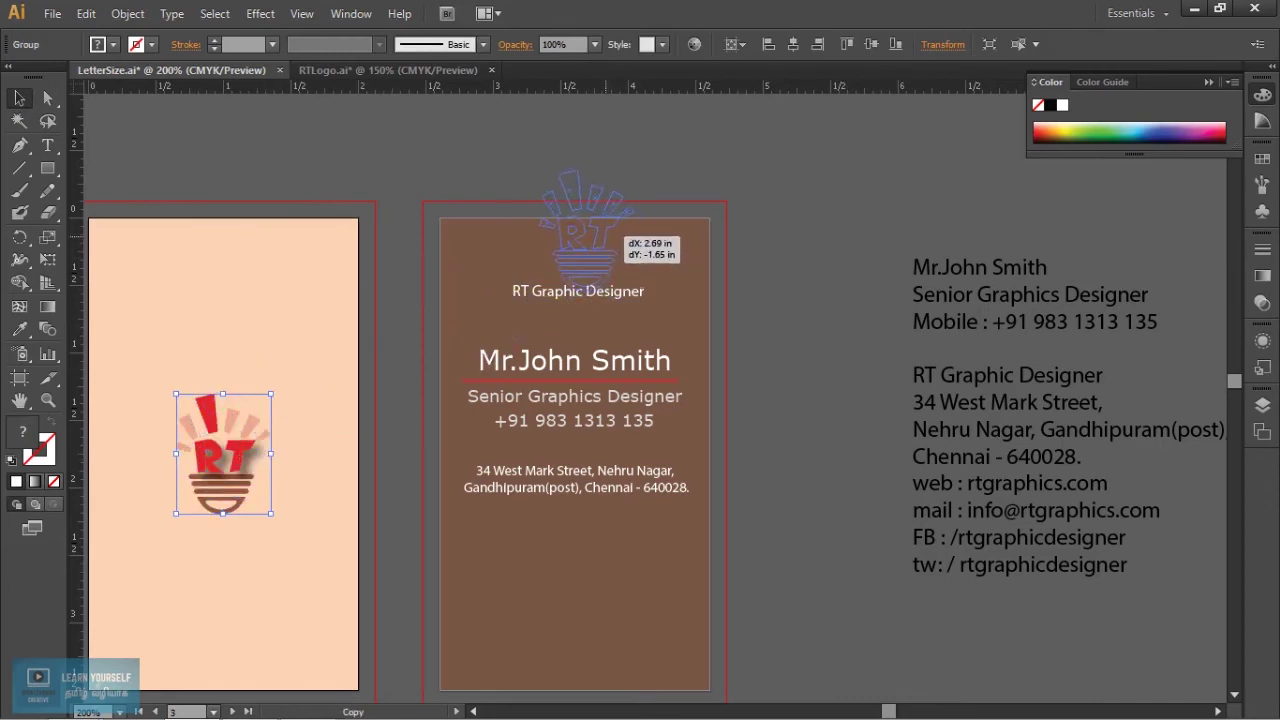
mouse_move(634, 171)
mouse_down()
mouse_move(611, 188)
mouse_move(590, 250)
mouse_move(610, 230)
mouse_move(580, 262)
mouse_up()
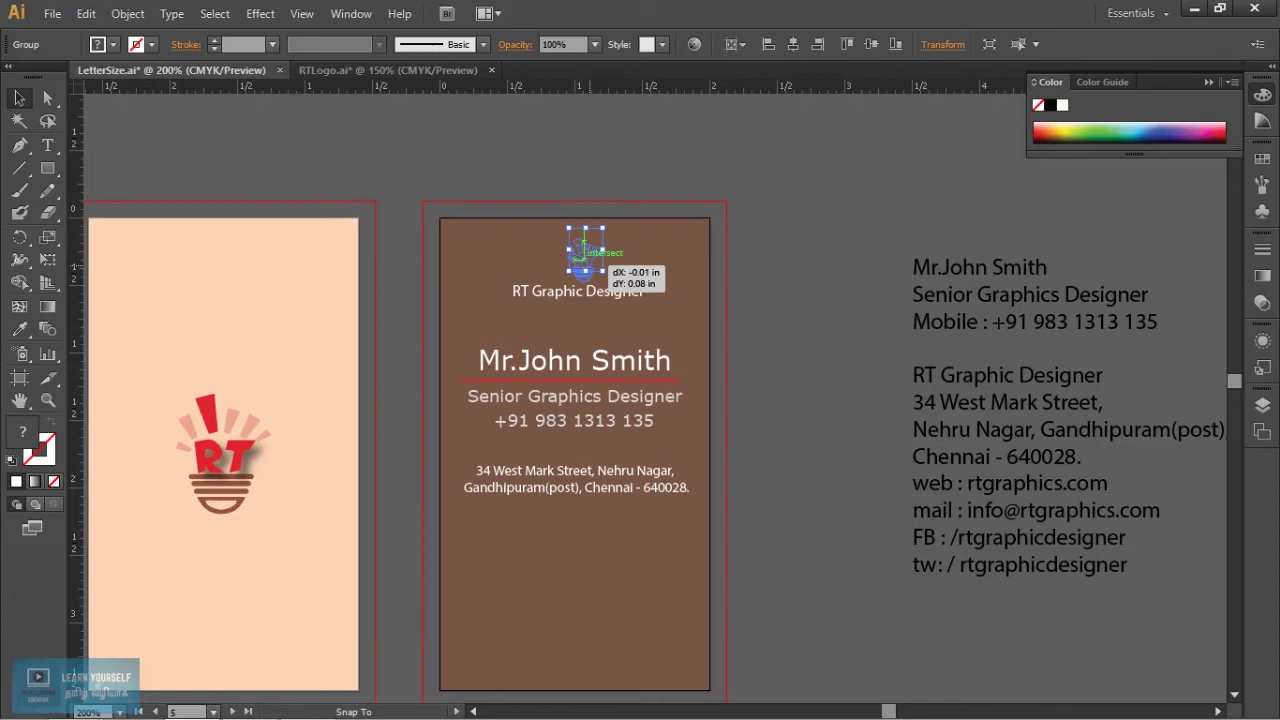
key(ctrl+shift+a)
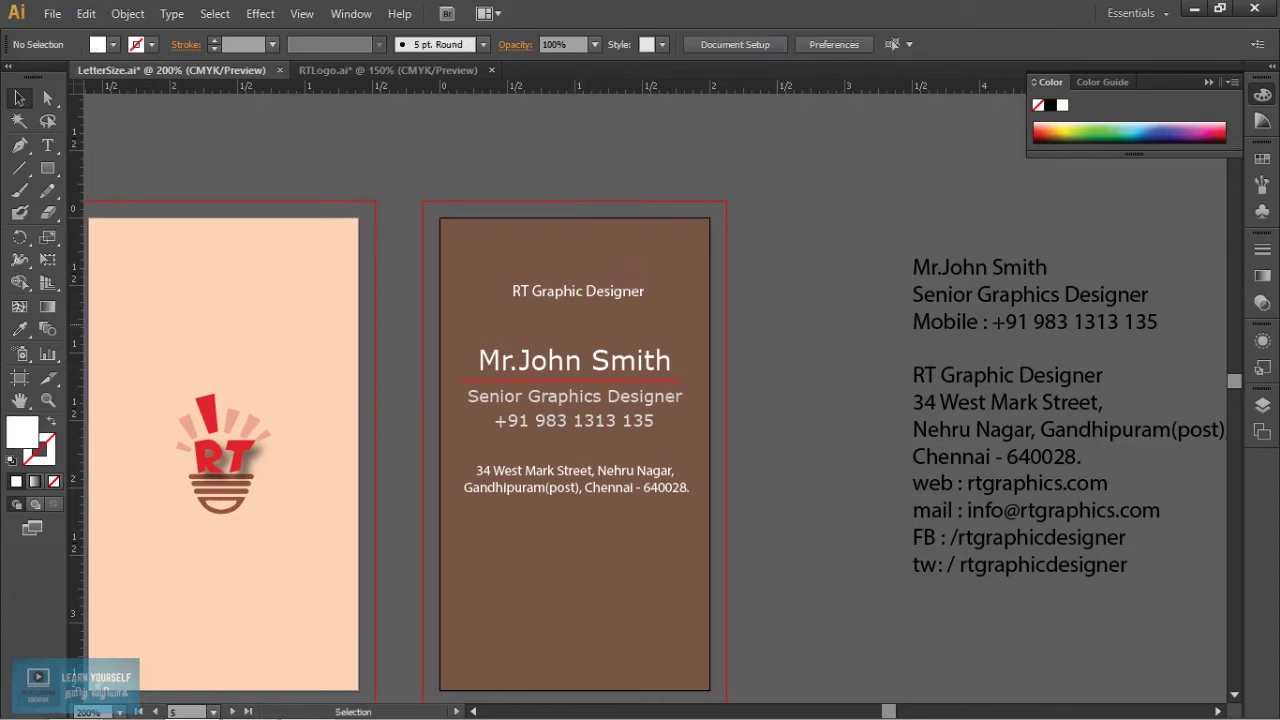
Select the small logo via Layers, delete it, then restore it and reposition it.
click(1262, 405)
click(1213, 456)
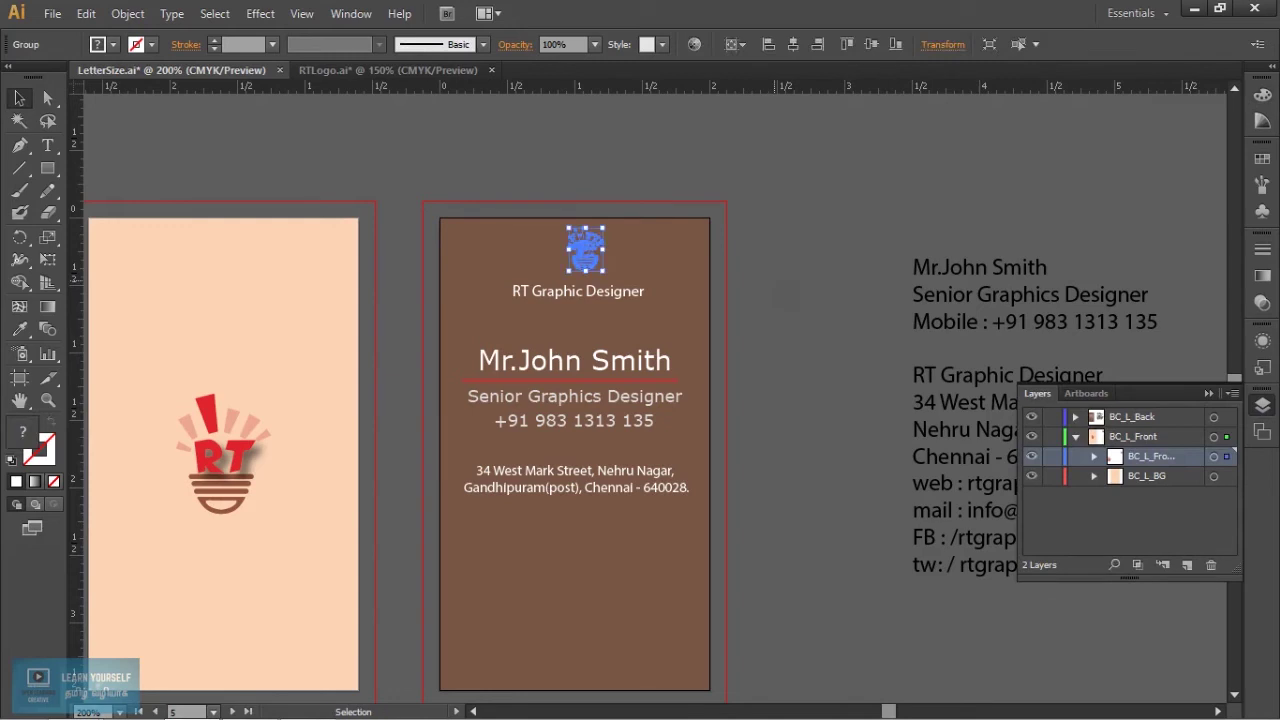
key(ctrl)
key(Delete)
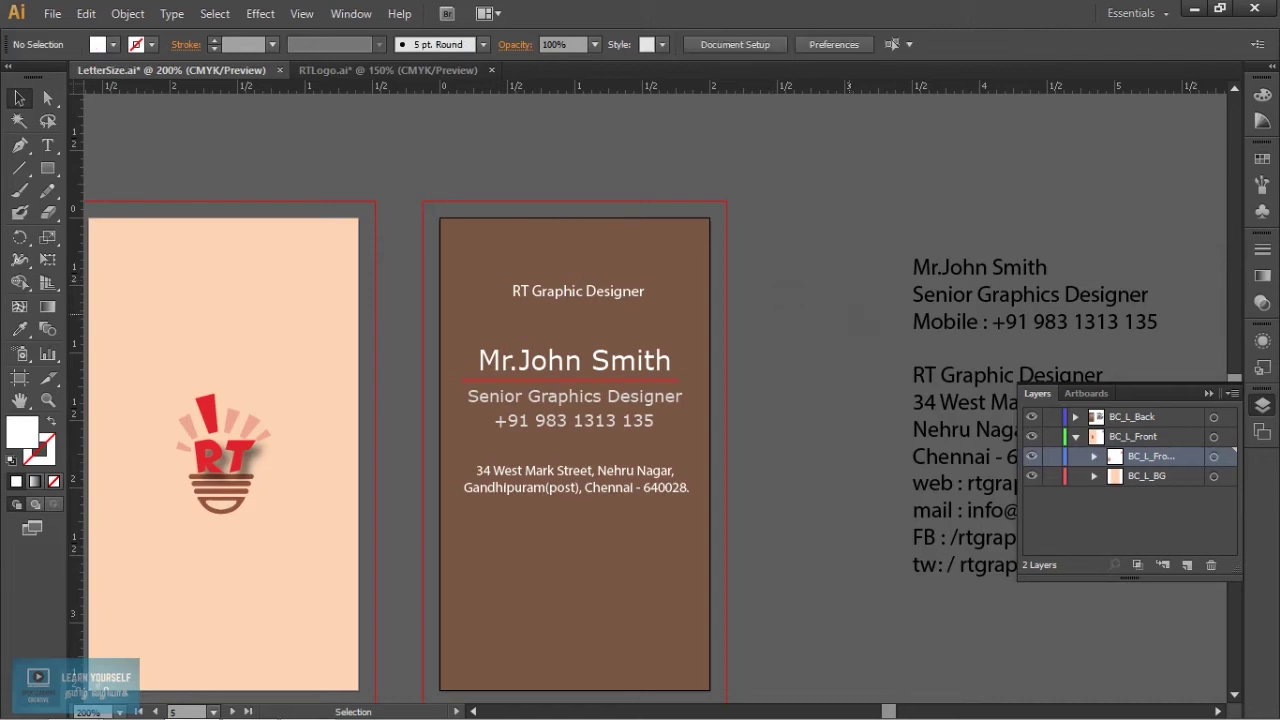
key(ctrl)
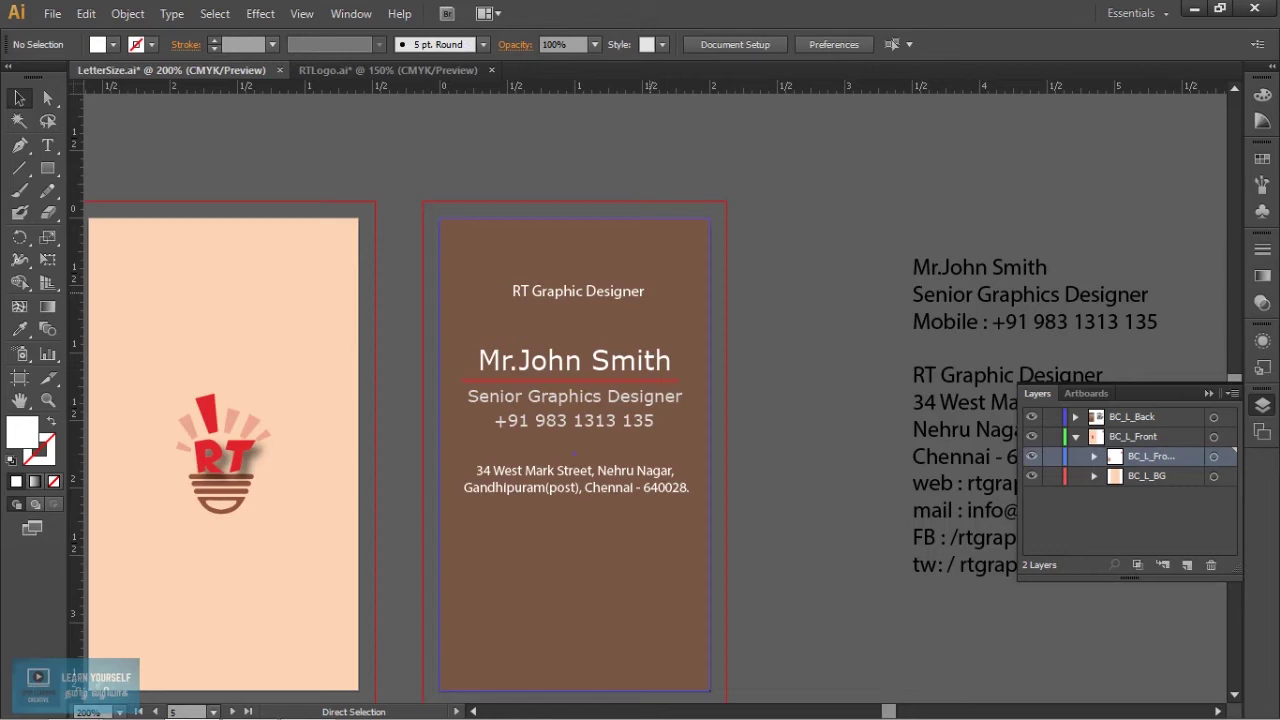
key(ctrl+z)
drag(590, 240, 598, 252)
Bring the small logo to the front and move it onto the BC_L_Back layer.
right_click(585, 262)
mouse_move(636, 418)
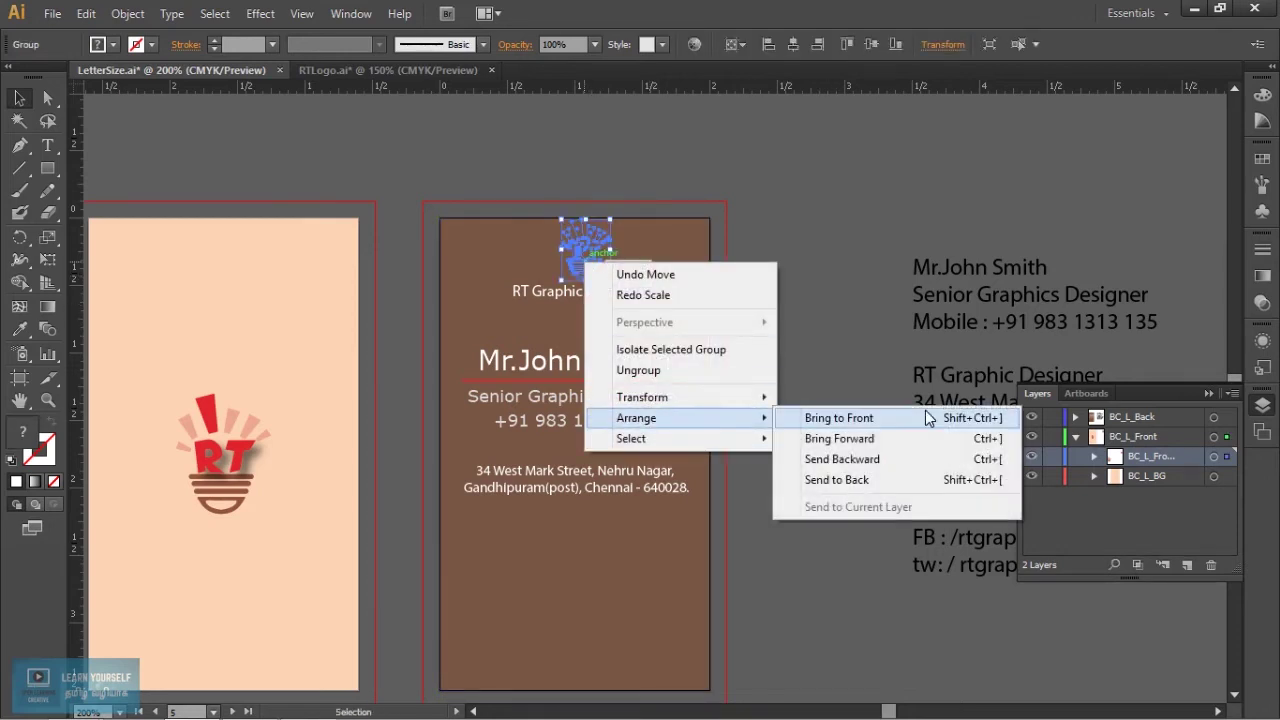
click(886, 423)
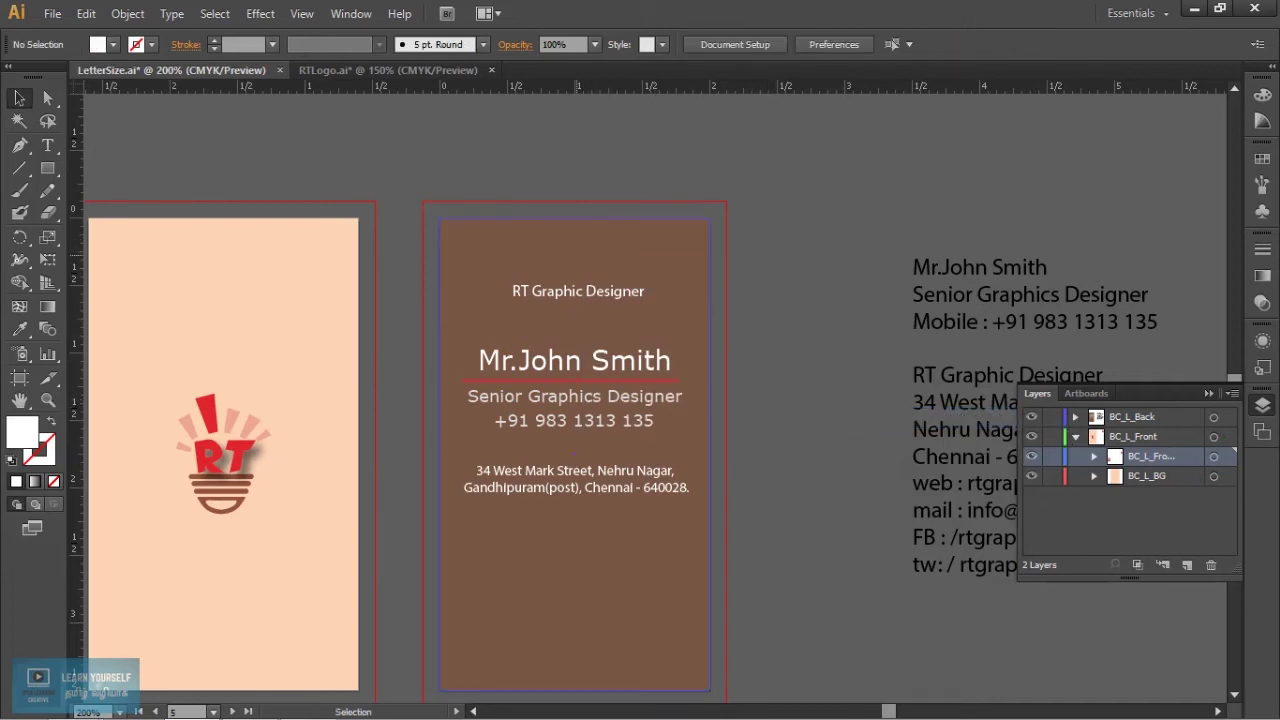
key(ctrl+f)
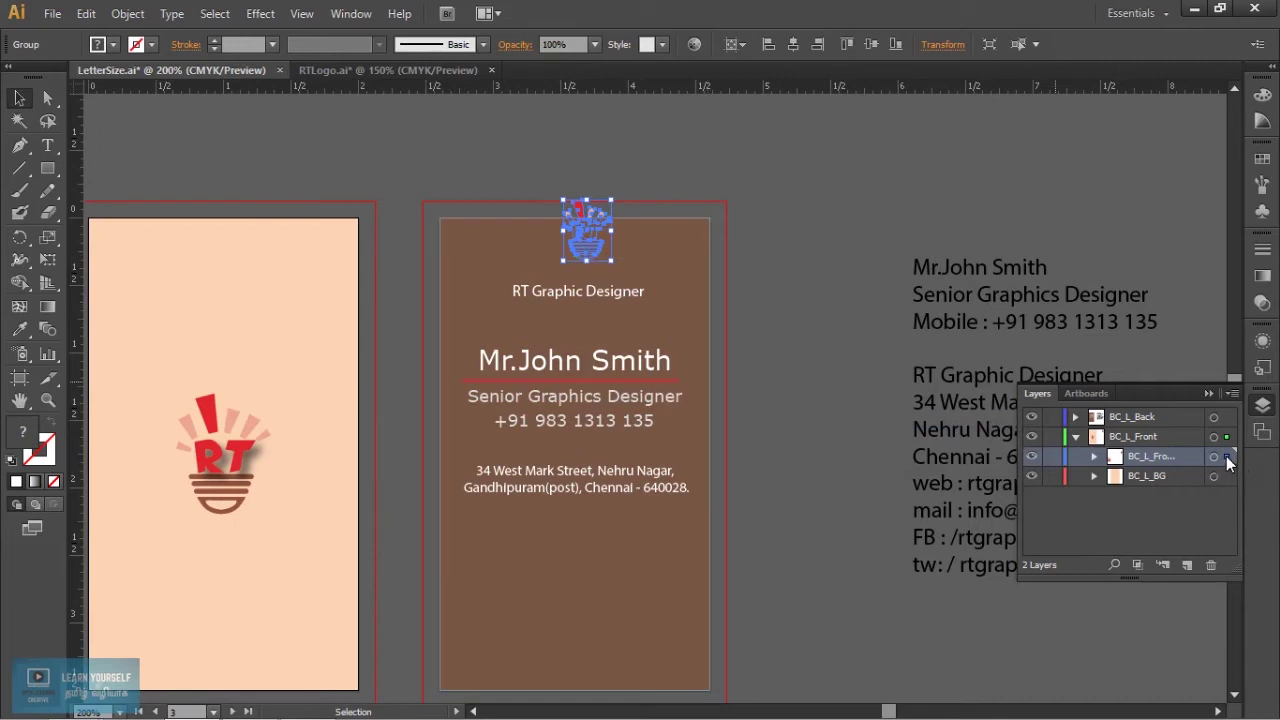
drag(1228, 428, 1228, 418)
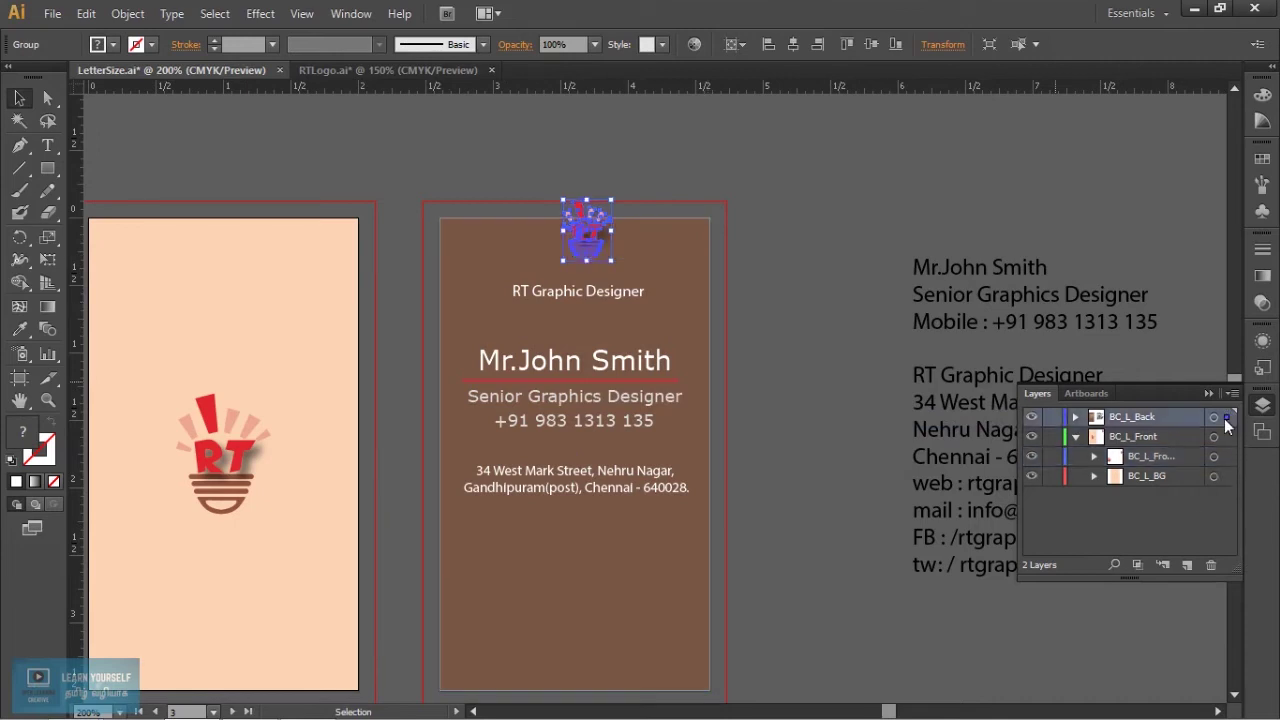
key(ctrl+shift+a)
Fine-tune the logo and 'RT Graphic Designer' positions slightly lower at the card top.
drag(589, 224, 582, 251)
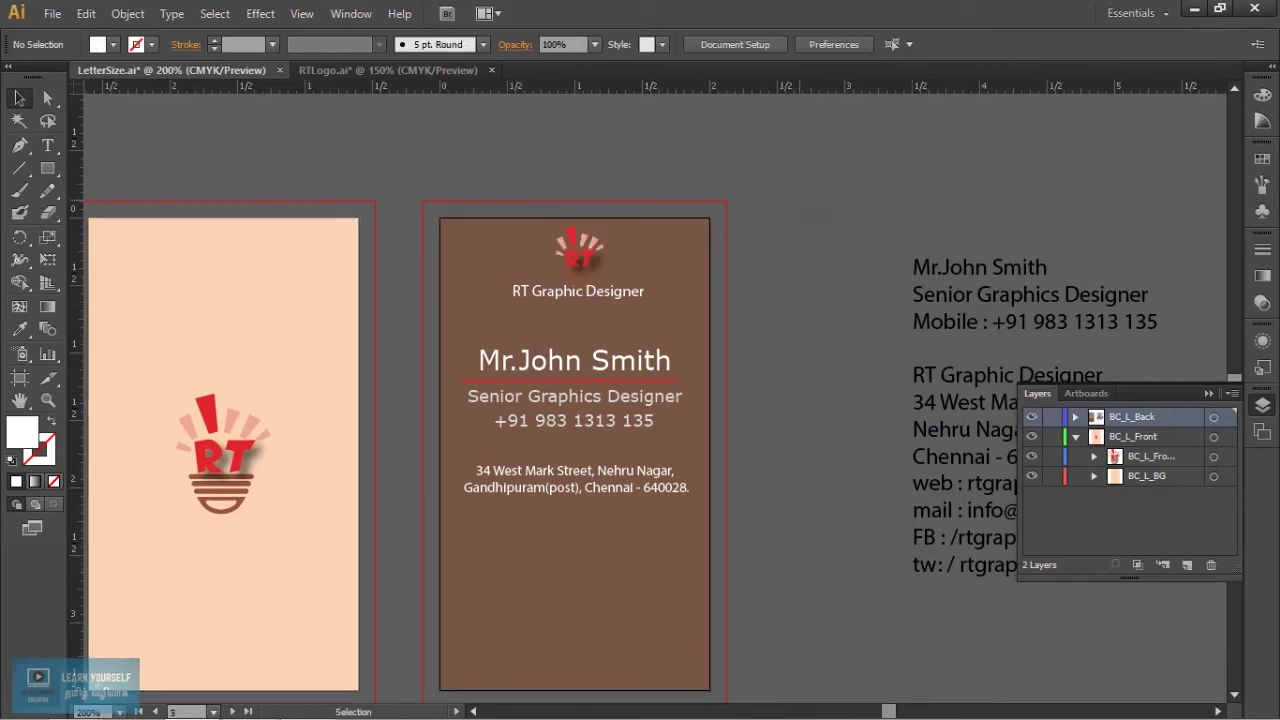
key(ctrl+equal)
key(ctrl+equal)
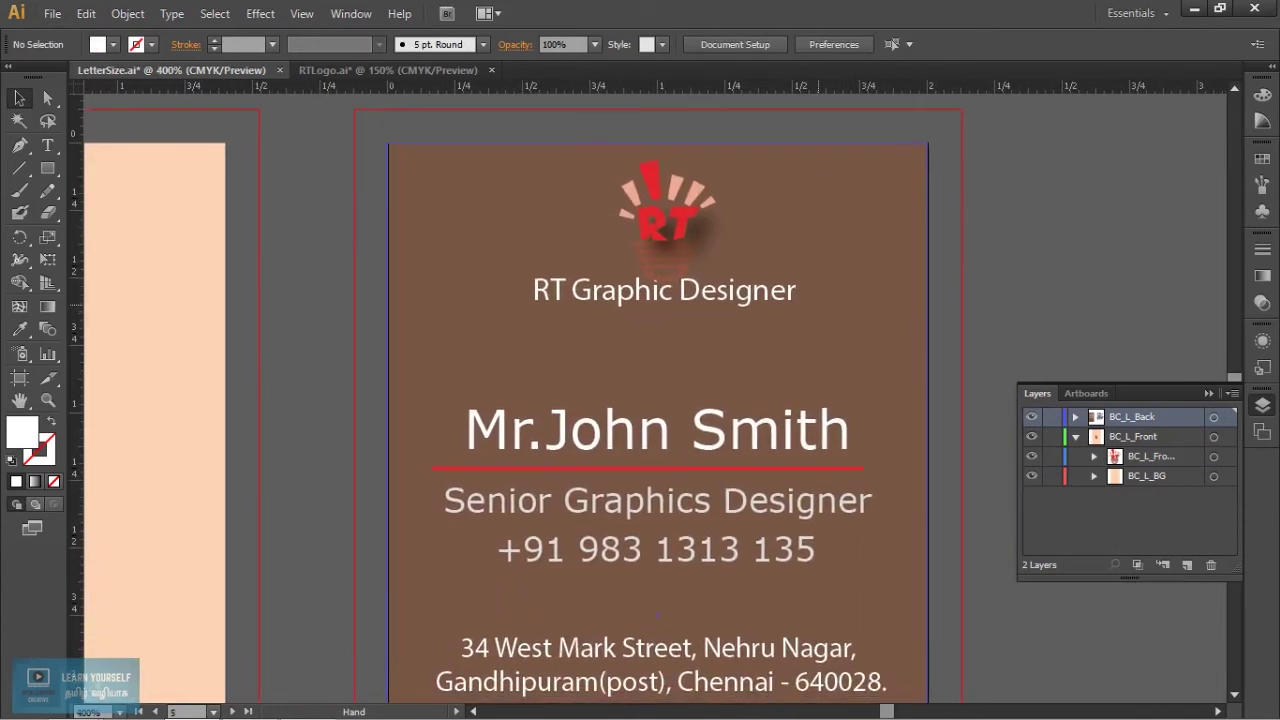
key(ctrl+minus)
drag(700, 298, 700, 313)
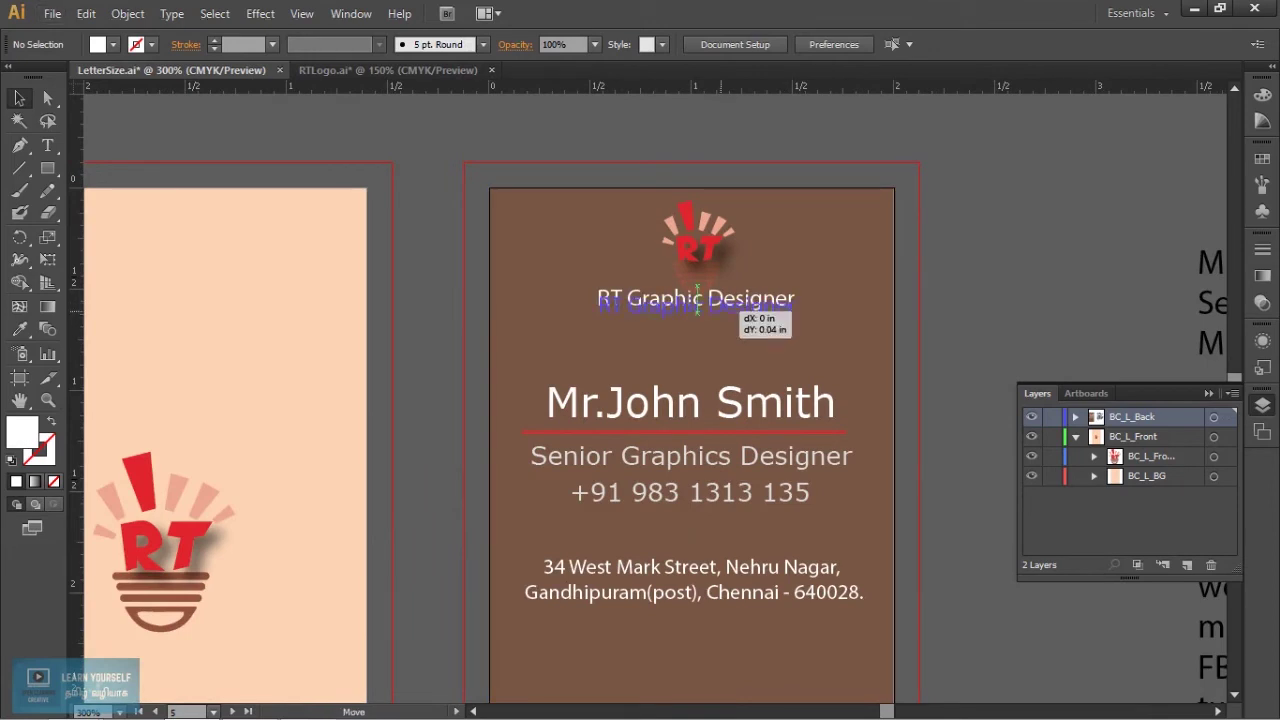
key(ctrl+shift+a)
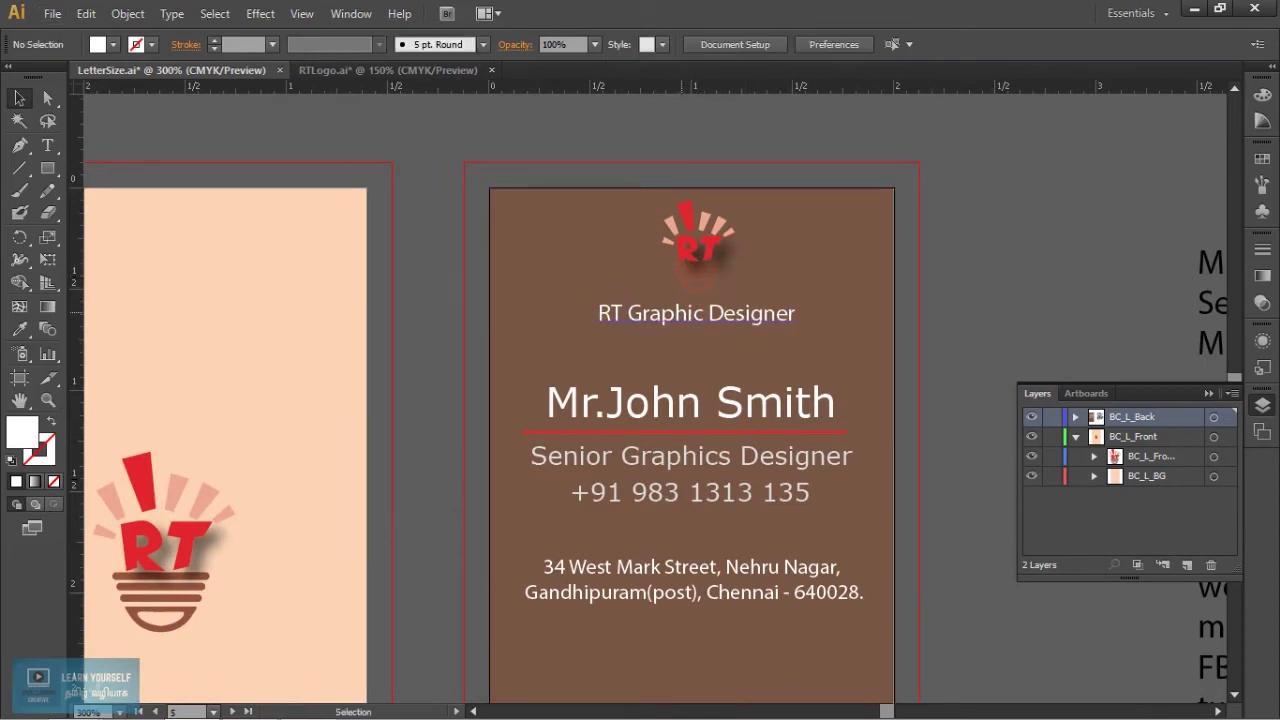
drag(700, 313, 690, 318)
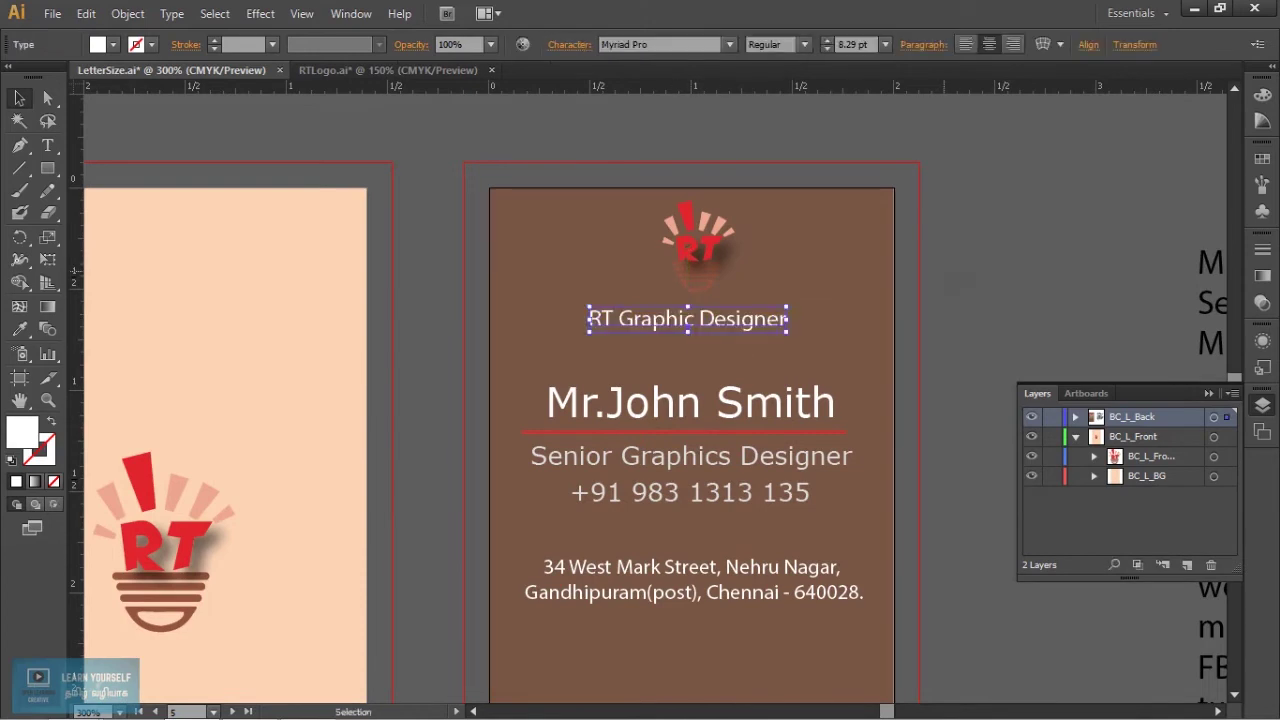
drag(698, 245, 693, 259)
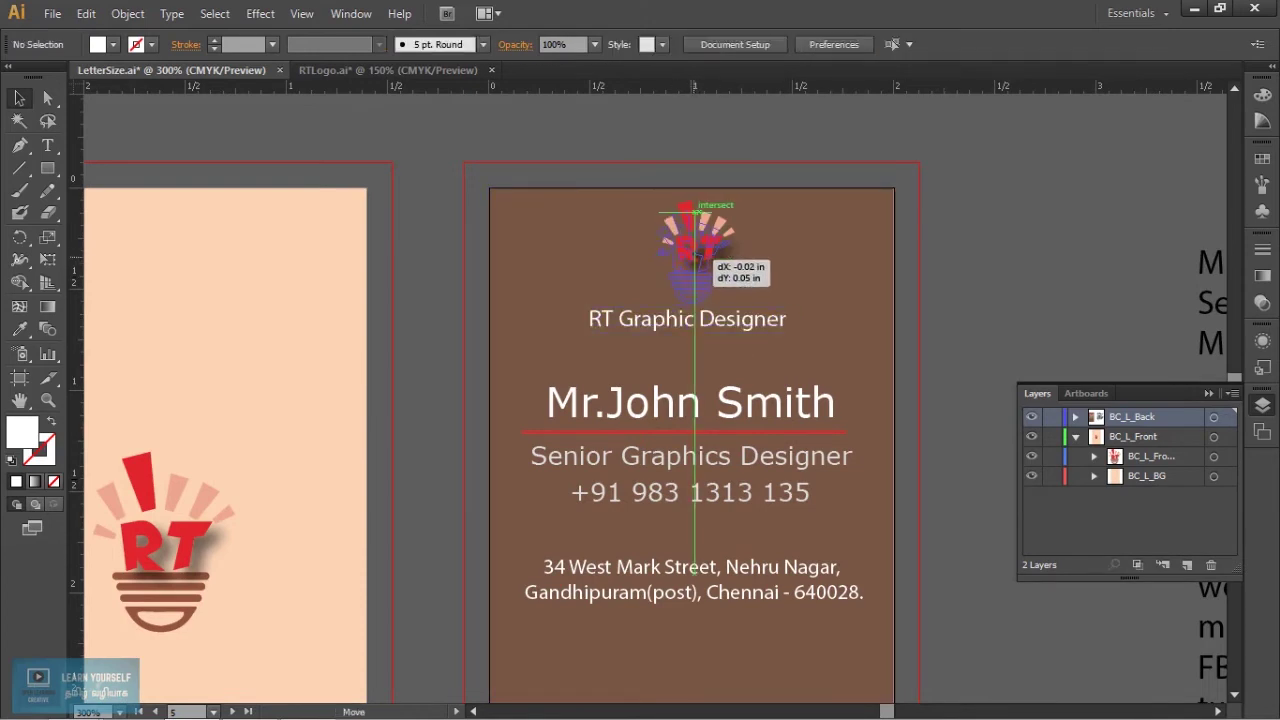
key(ctrl+shift+a)
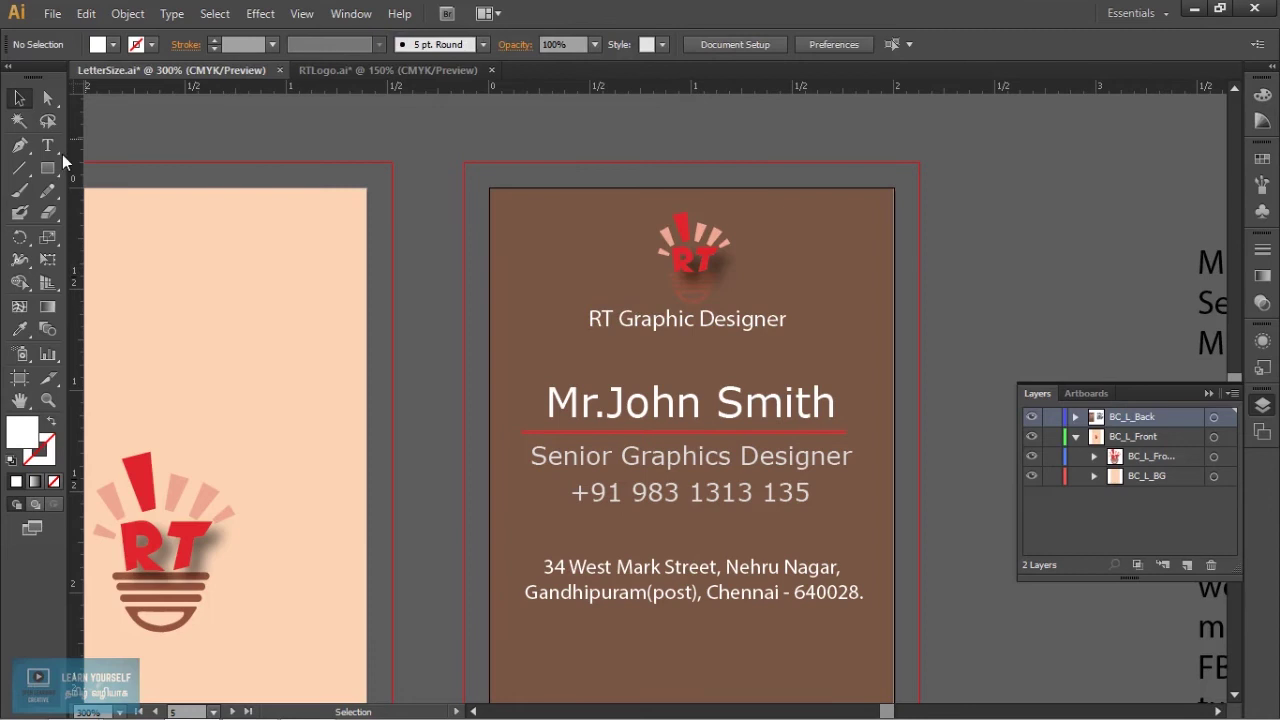
click(48, 170)
drag(48, 172, 130, 212)
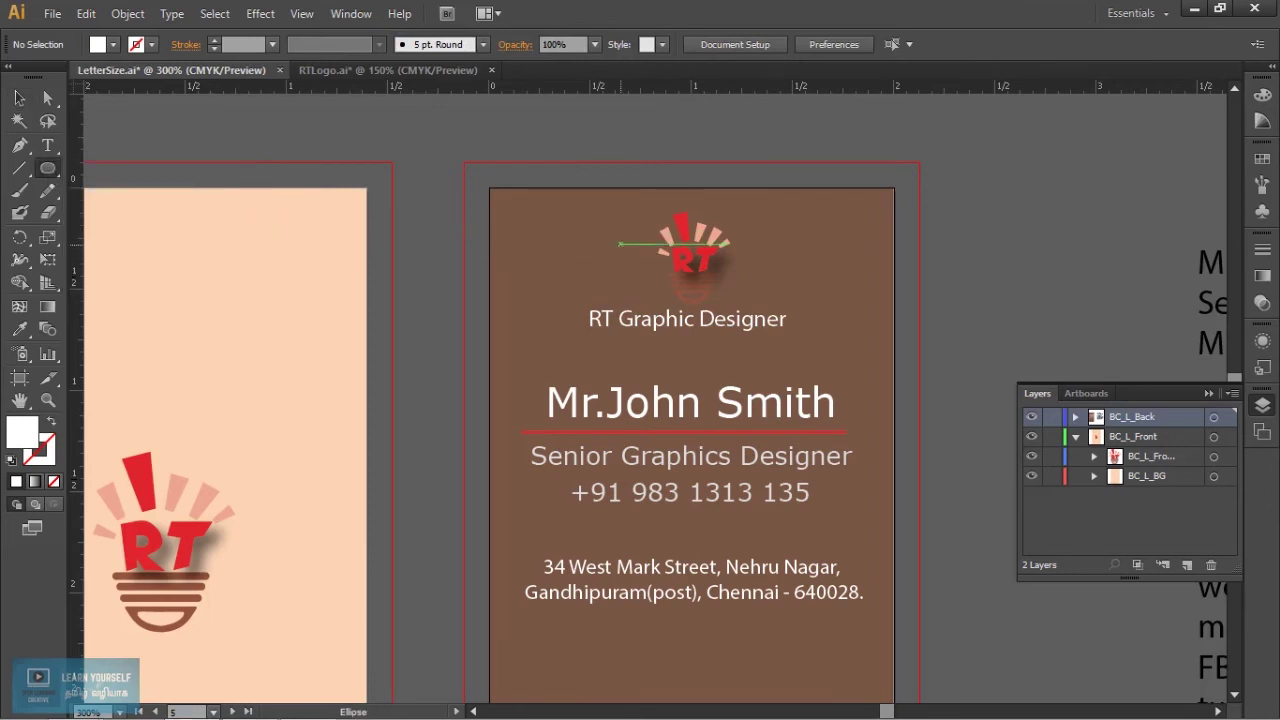
Draw a white circle over the small logo, stack the logo above it, and select both.
drag(636, 212, 742, 314)
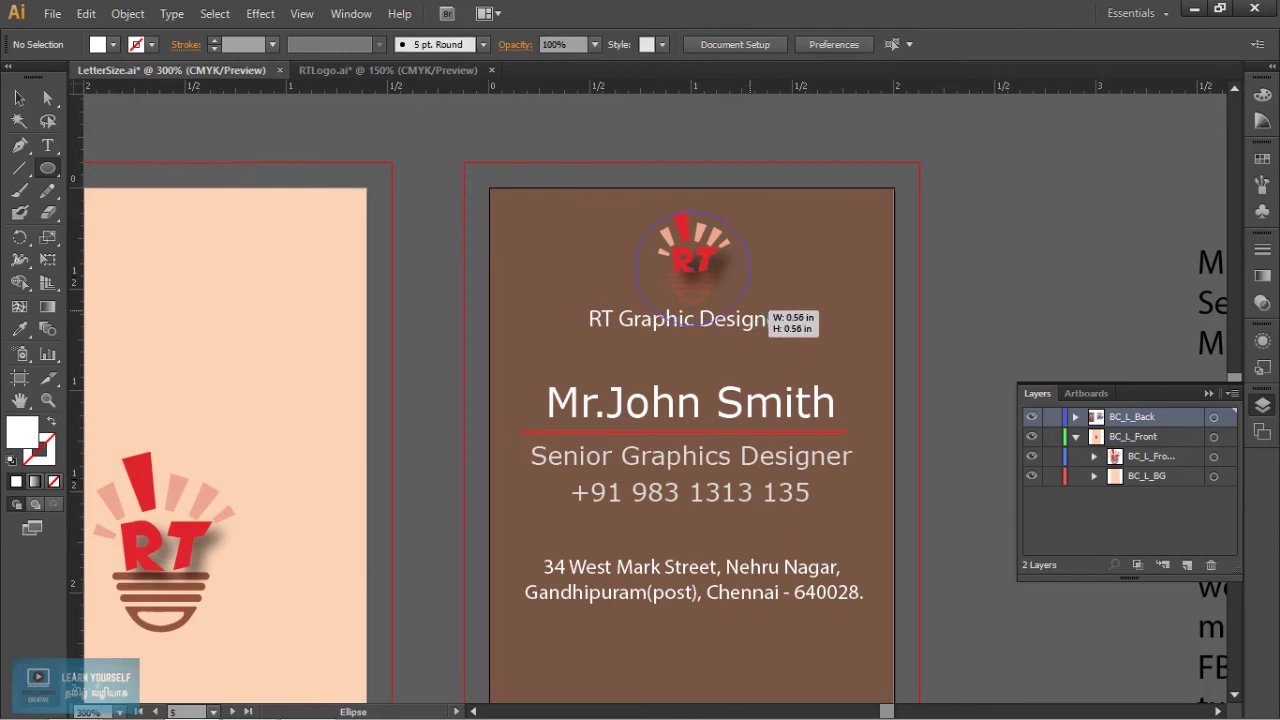
drag(748, 322, 748, 324)
click(19, 98)
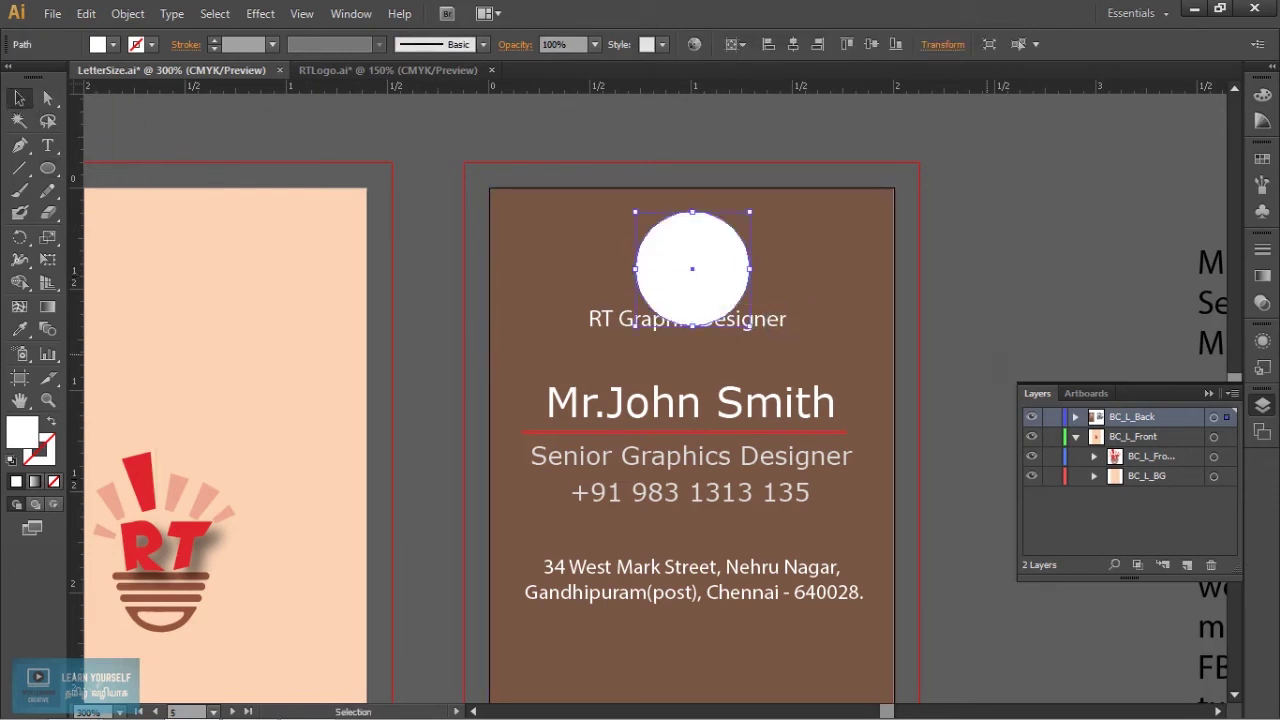
click(1075, 417)
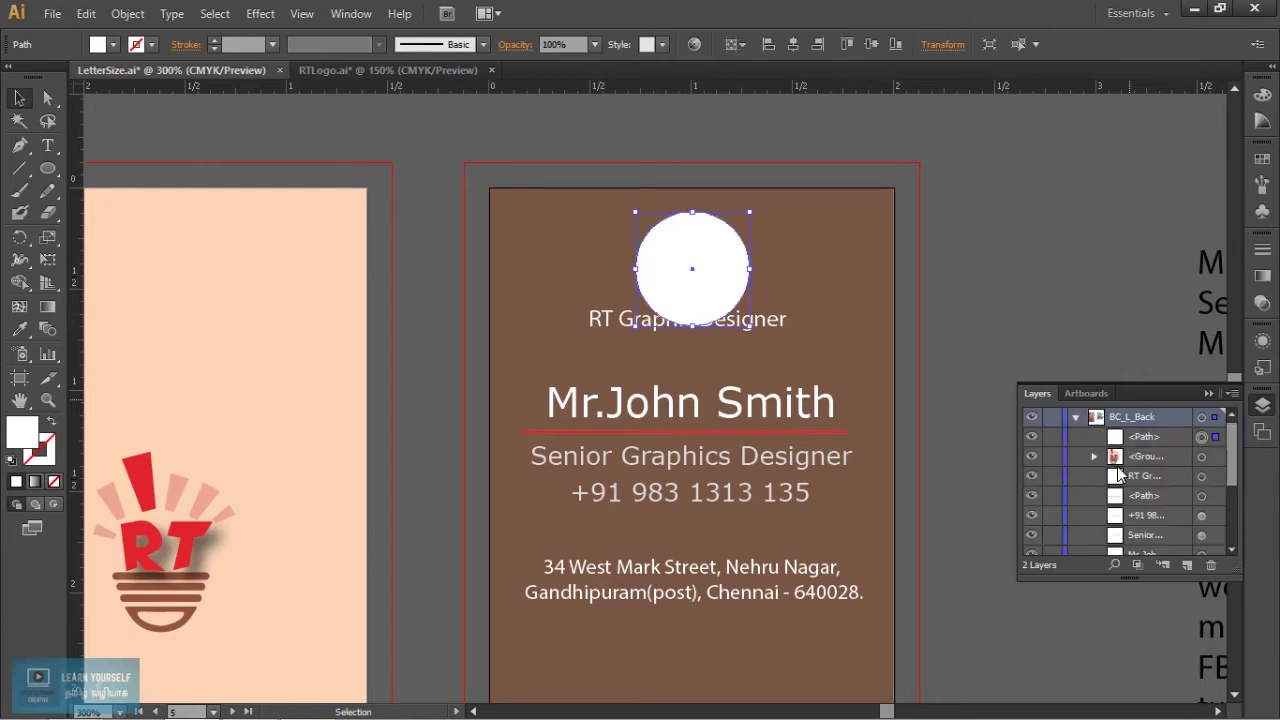
drag(1155, 440, 1150, 468)
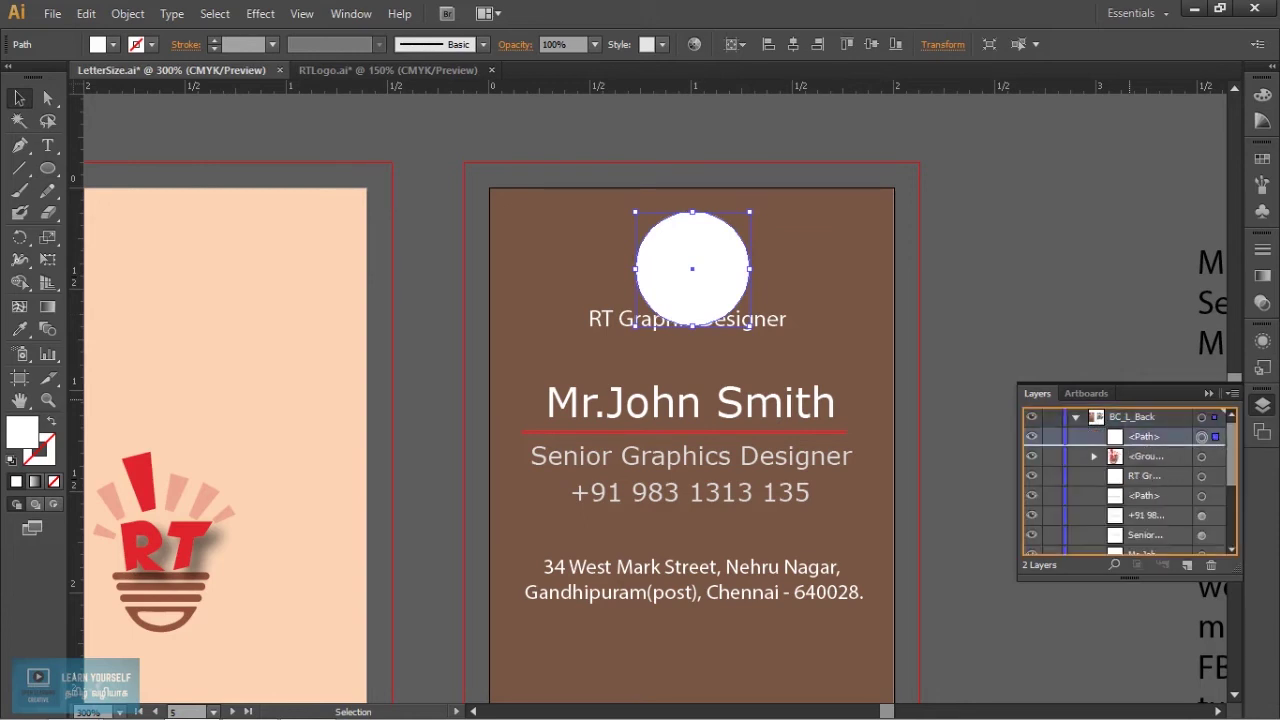
shift+click(748, 268)
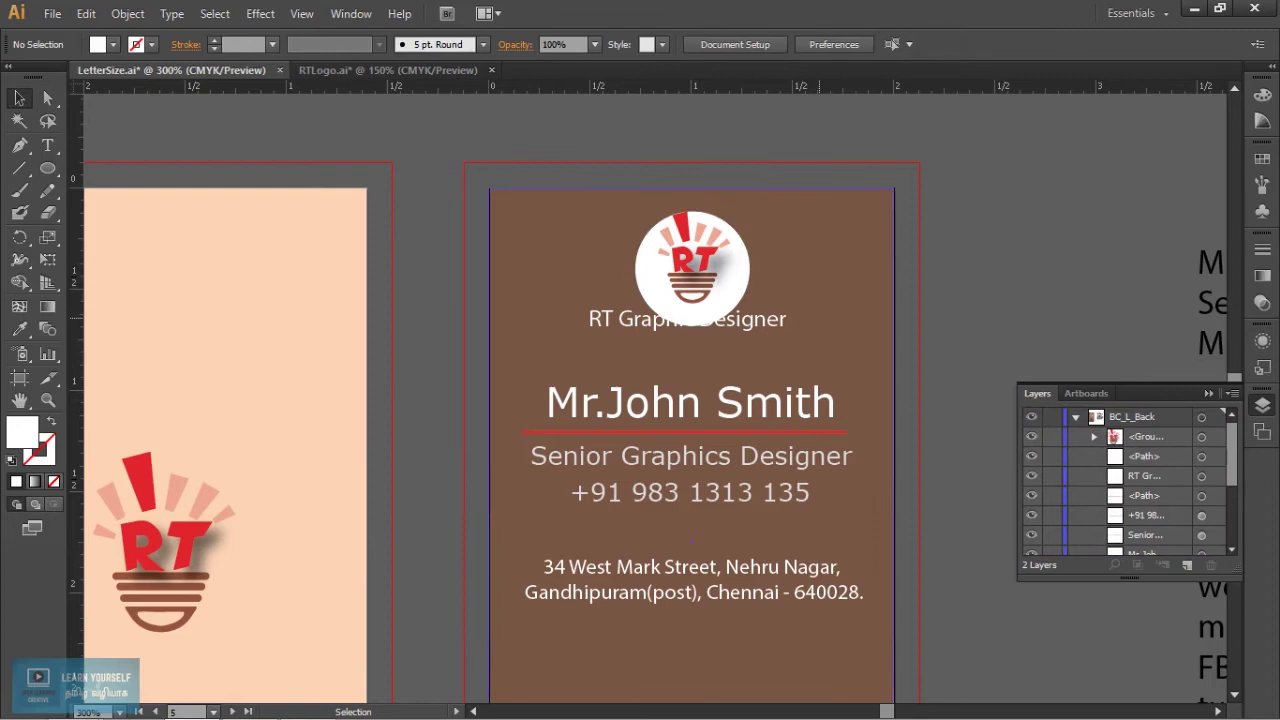
shift+click(700, 262)
shift+click(748, 268)
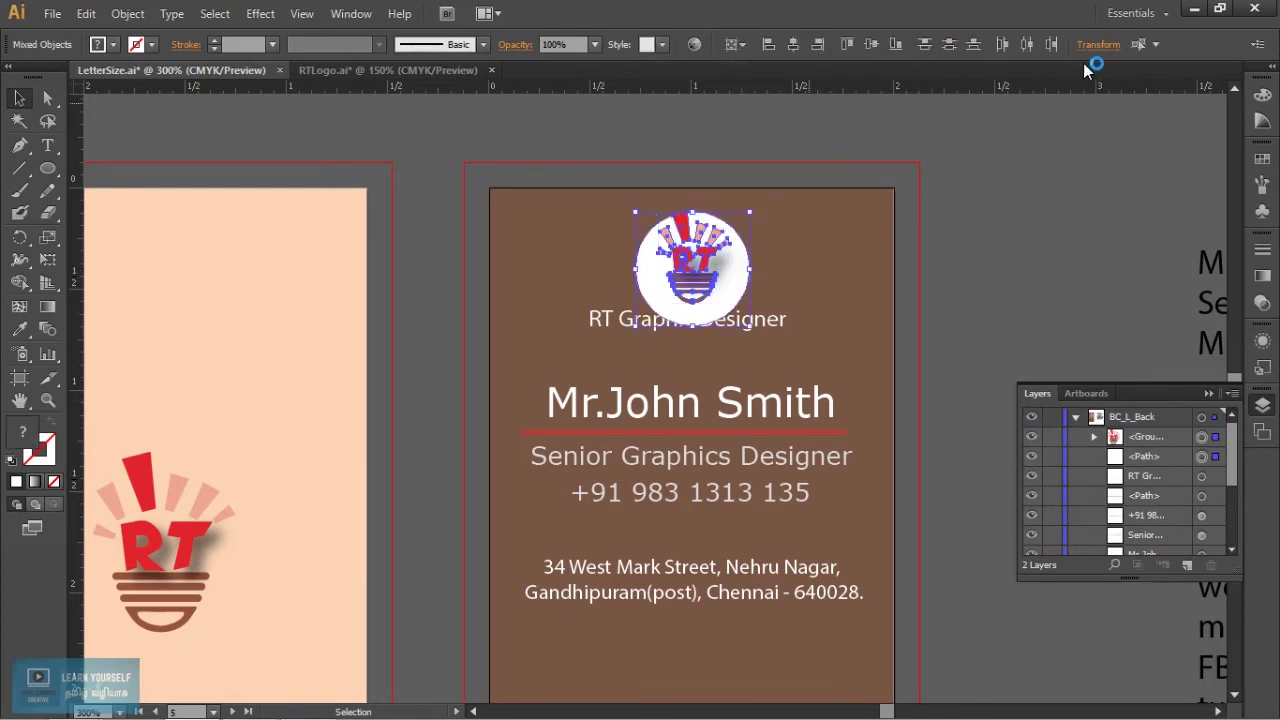
Horizontally centre the RT logo on its white circle, aligning to selection.
click(746, 48)
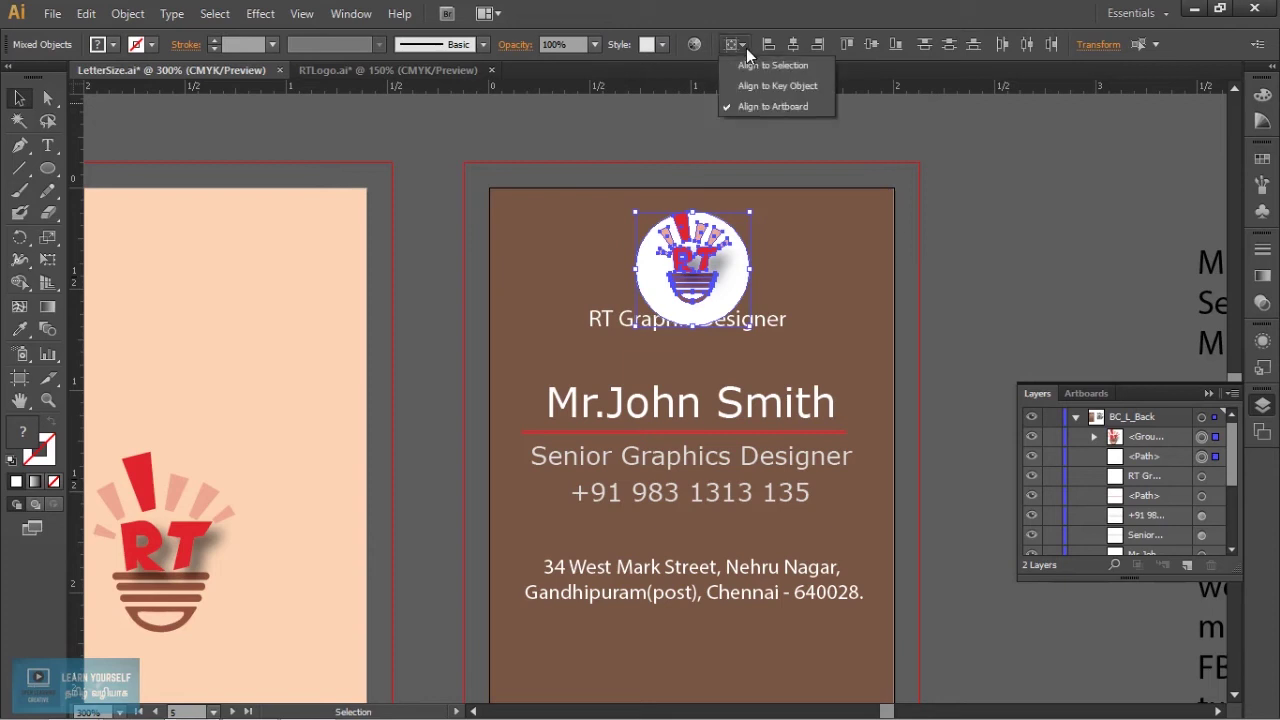
click(765, 63)
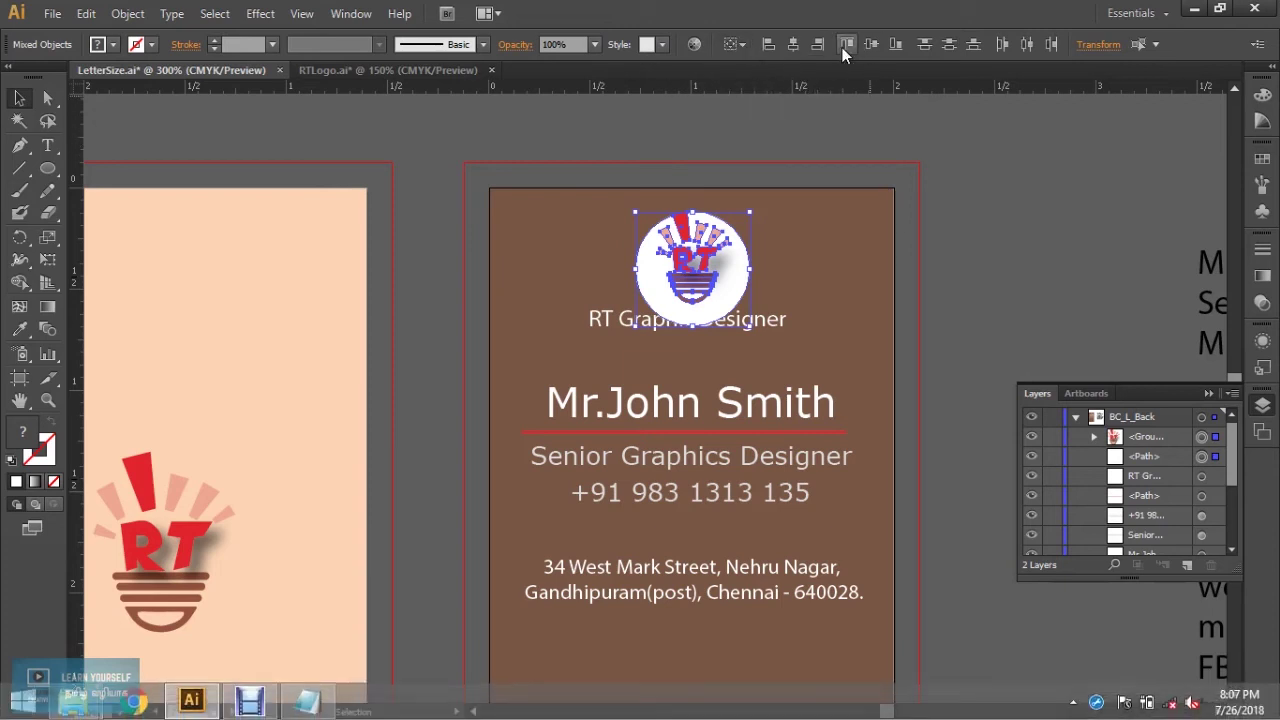
click(872, 46)
key(ctrl+shift+a)
key(ctrl+plus)
key(ctrl+minus)
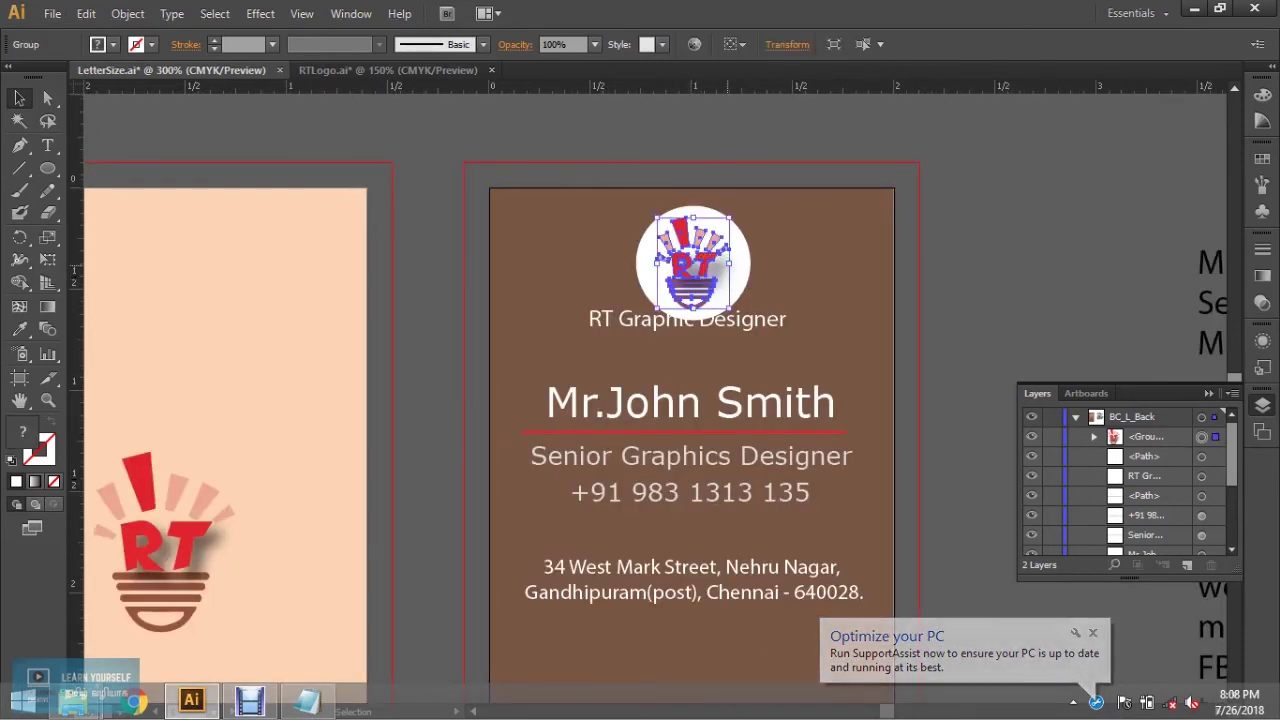
Inspect the logo artwork, then select the logo and text and pan to the card.
key(a)
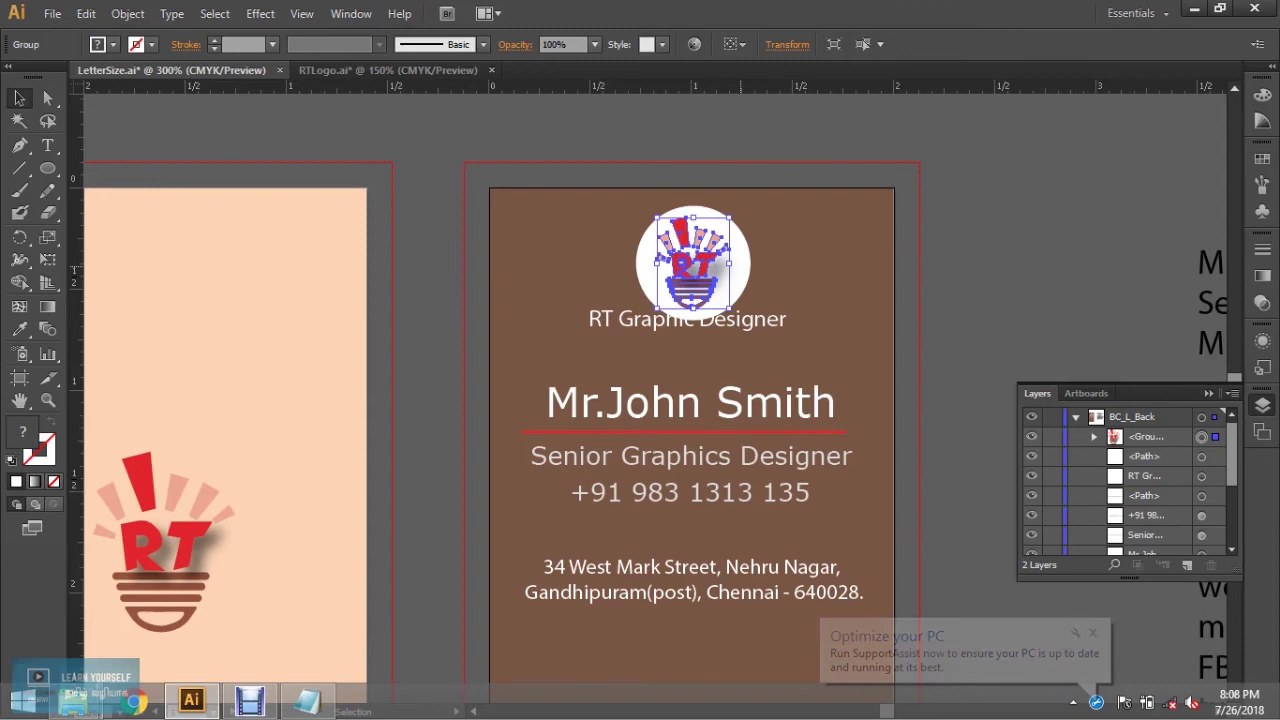
click(750, 262)
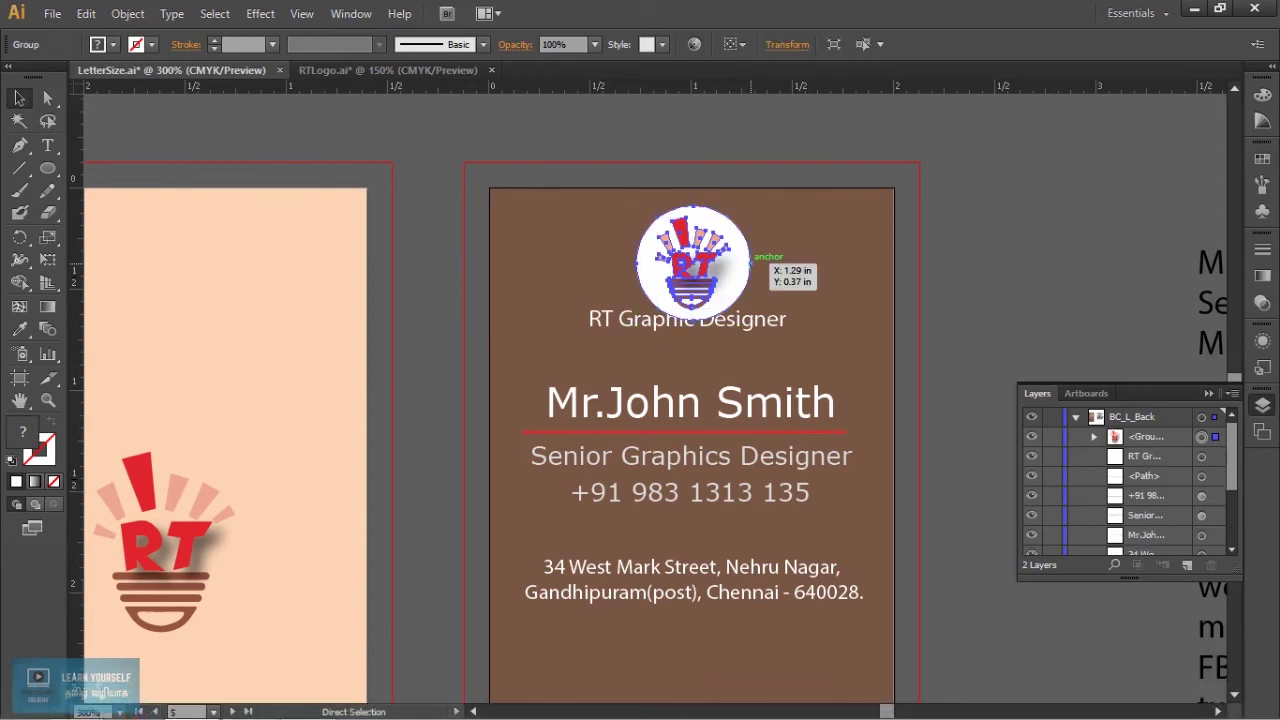
key(ctrl+shift+a)
click(693, 262)
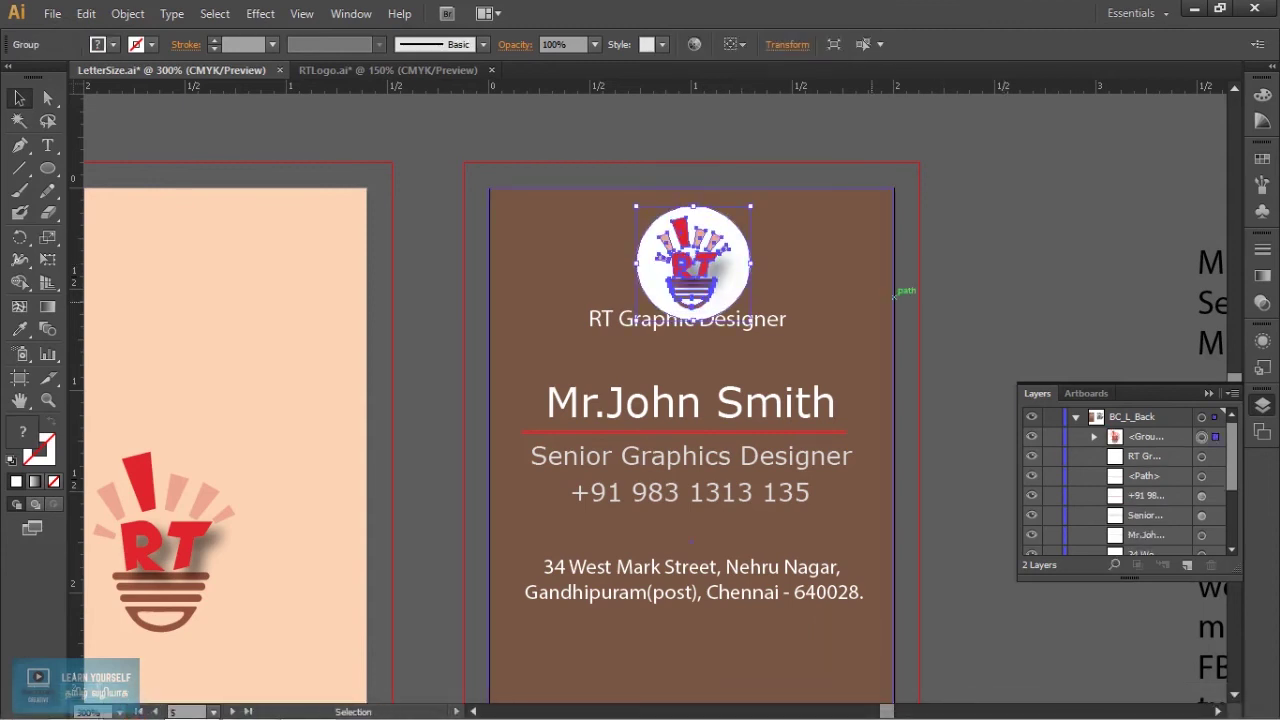
click(620, 318)
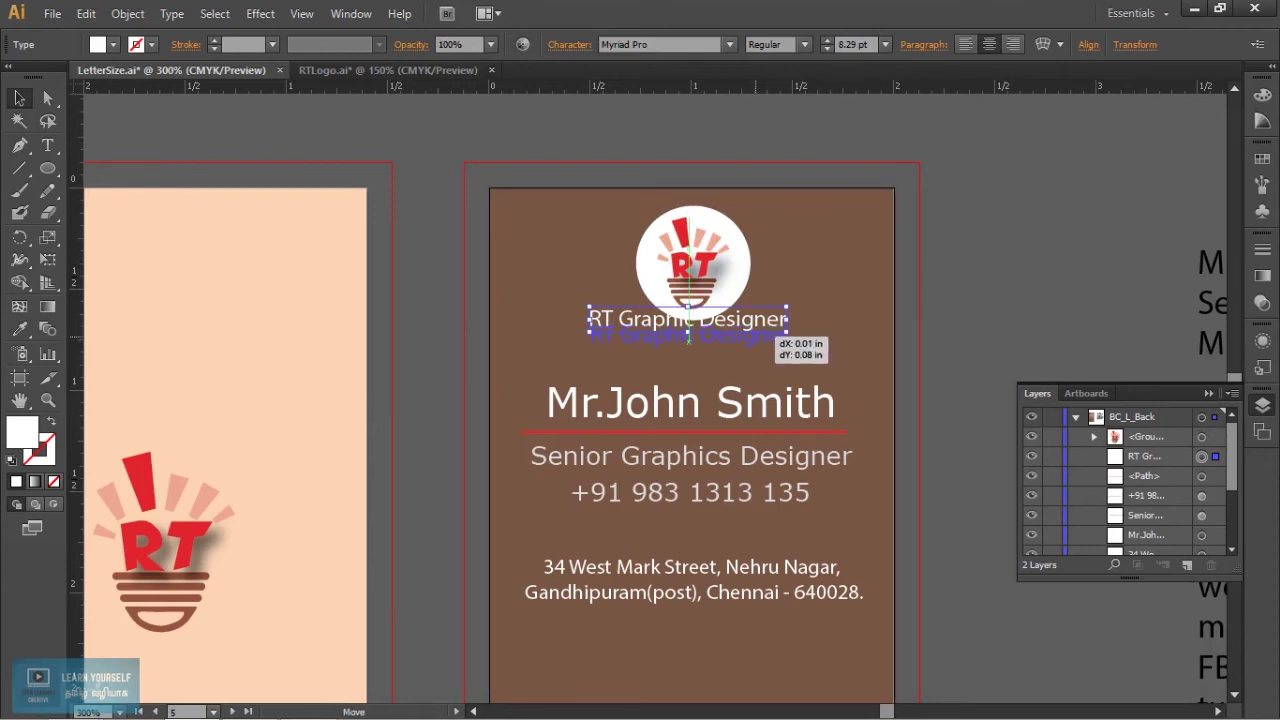
key(ctrl+shift+a)
drag(745, 330, 672, 235)
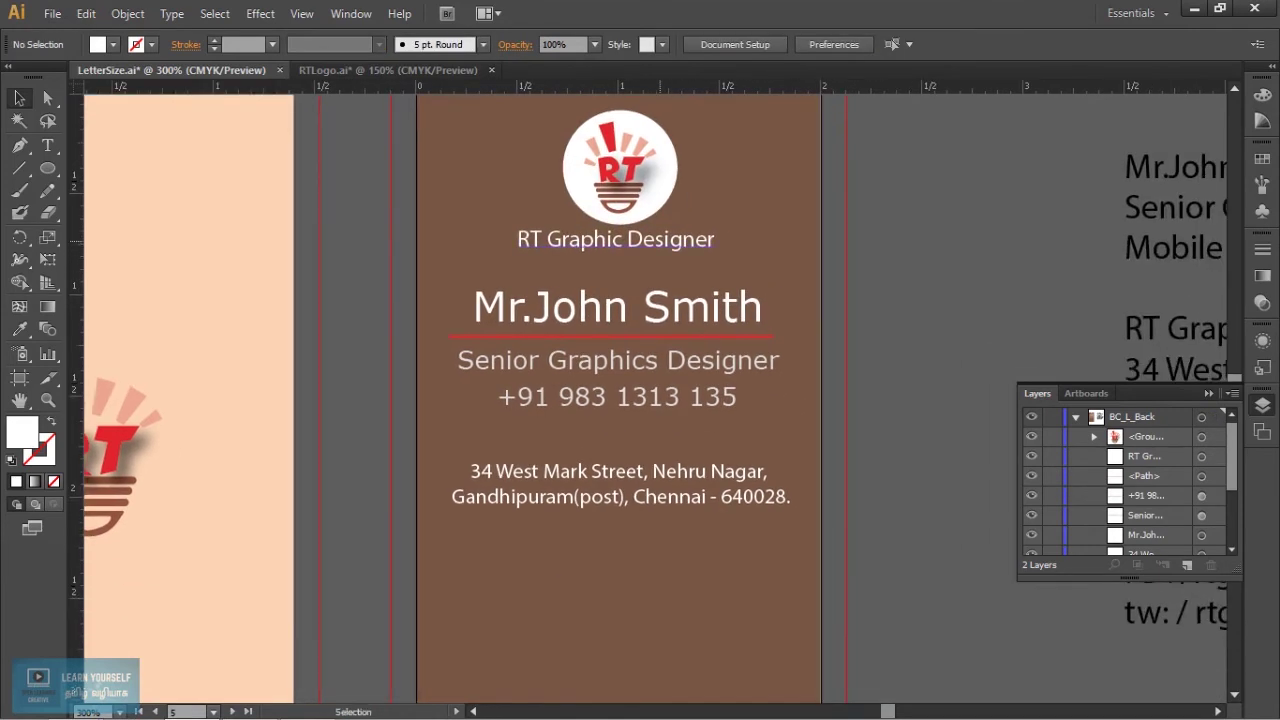
Horizontally centre the logo and 'RT Graphic Designer' text on the artboard.
click(615, 239)
shift+click(620, 165)
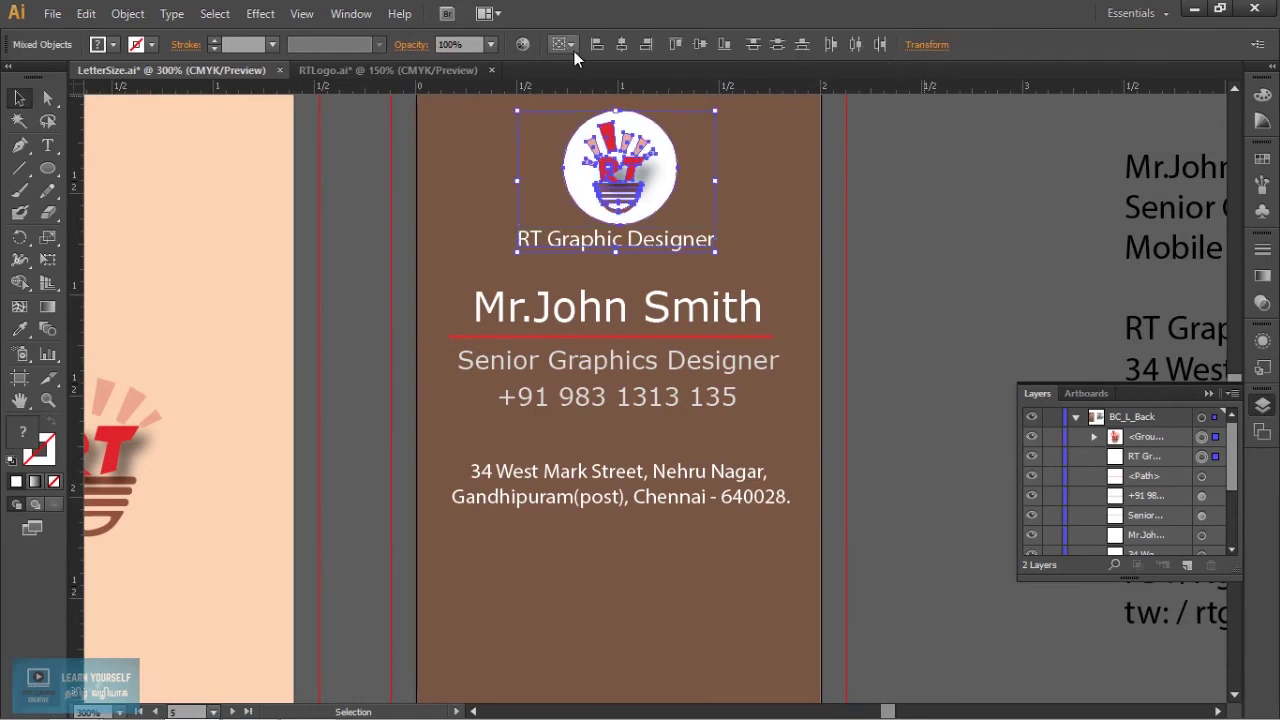
click(571, 47)
click(600, 106)
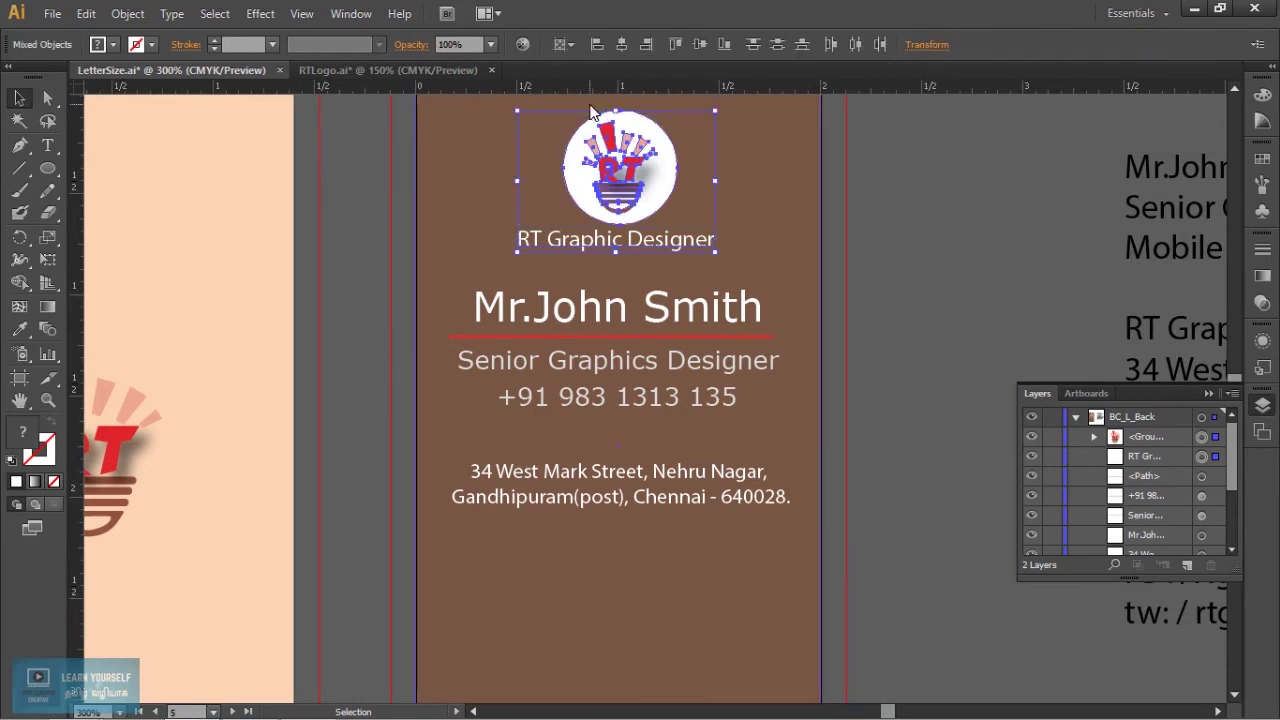
click(622, 44)
key(ctrl+shift+a)
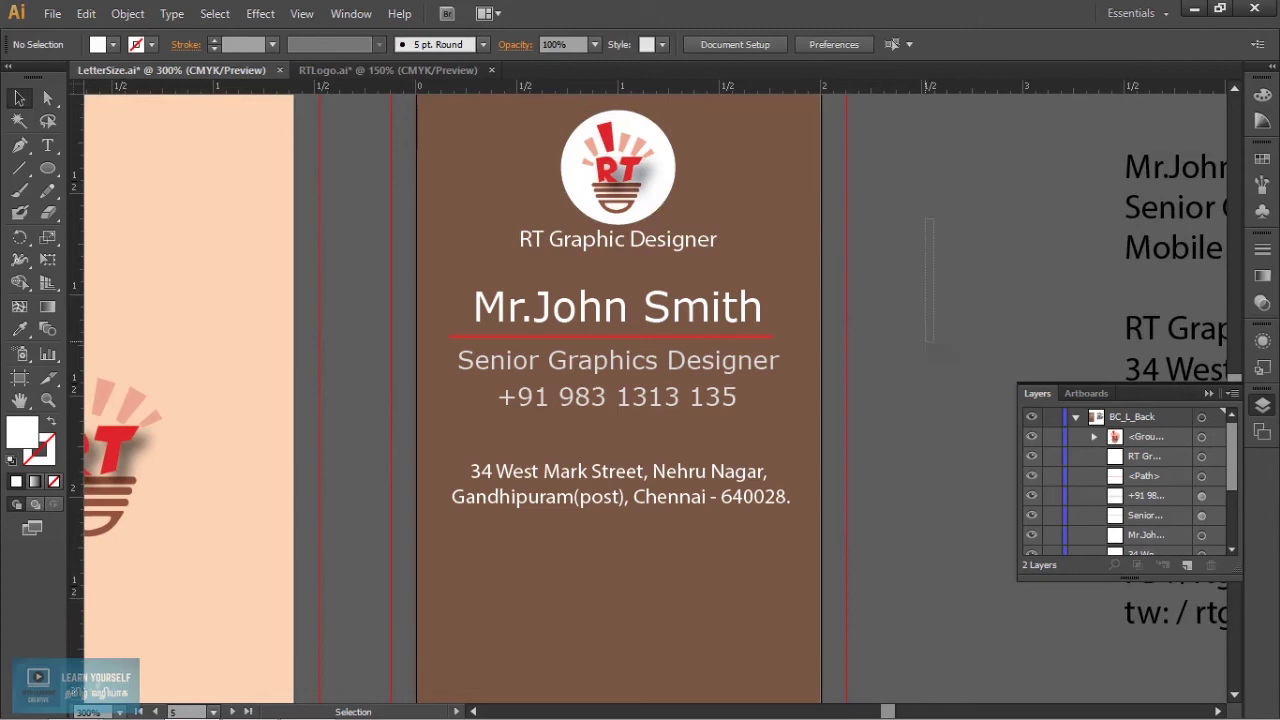
scroll(650, 400, up, 2)
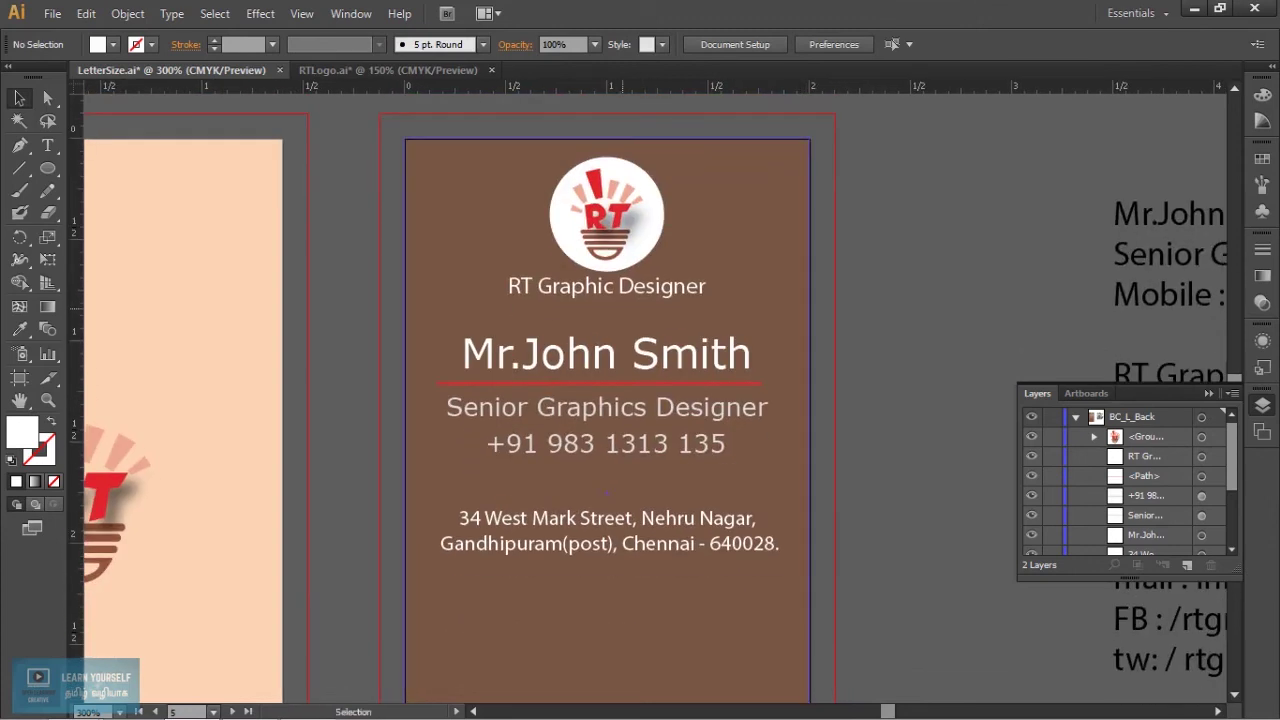
Paste a copy of the RT Graphic Designer text into layer BC_L_Front, below the peach card's logo.
click(607, 287)
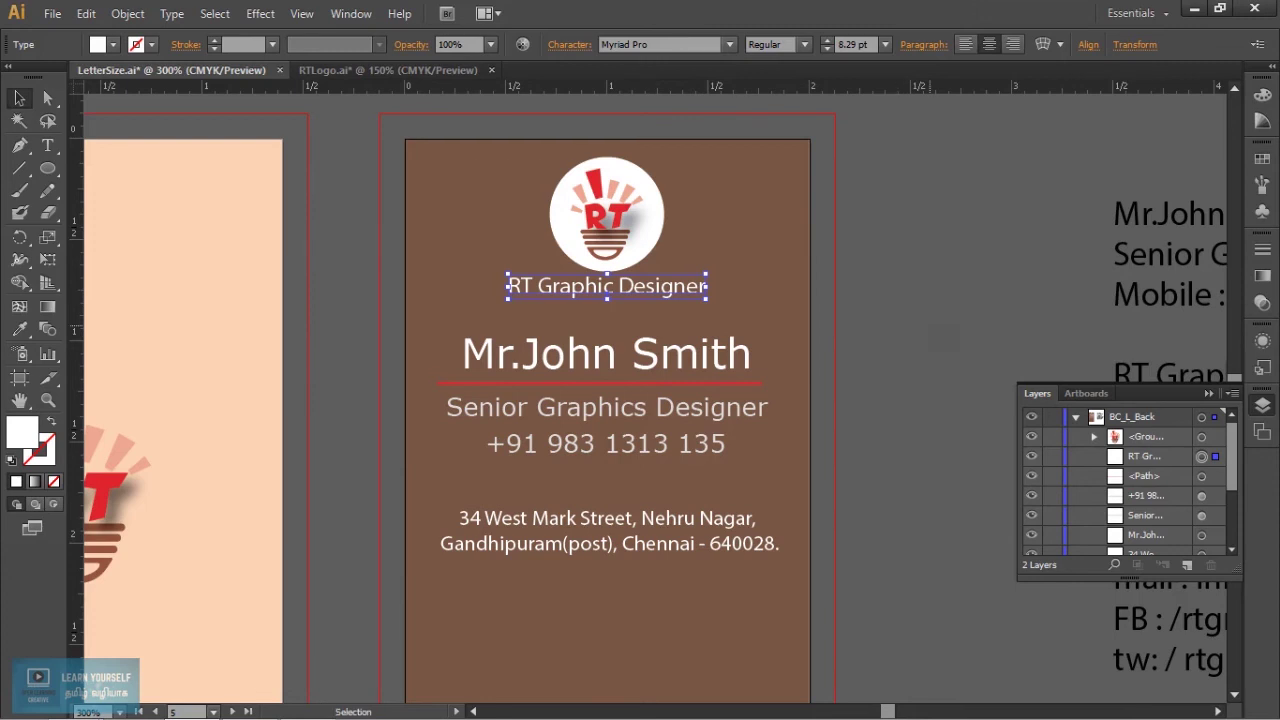
drag(643, 292, 815, 200)
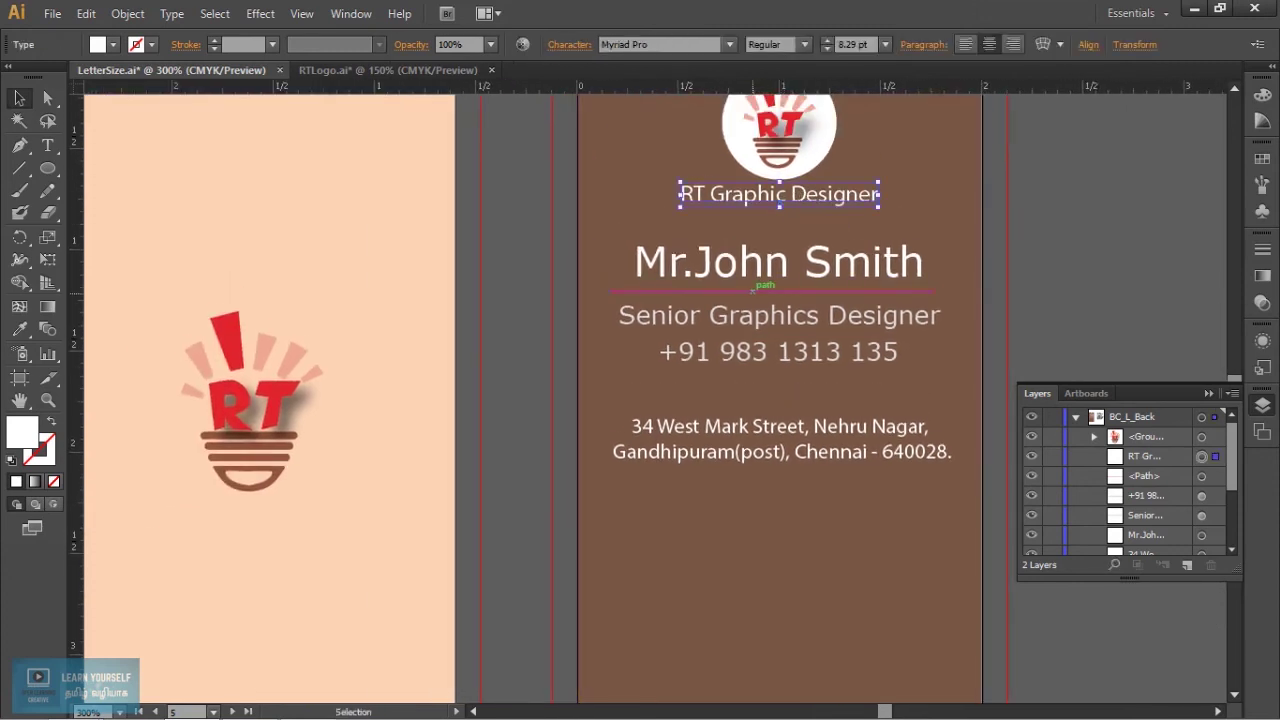
drag(640, 400, 777, 379)
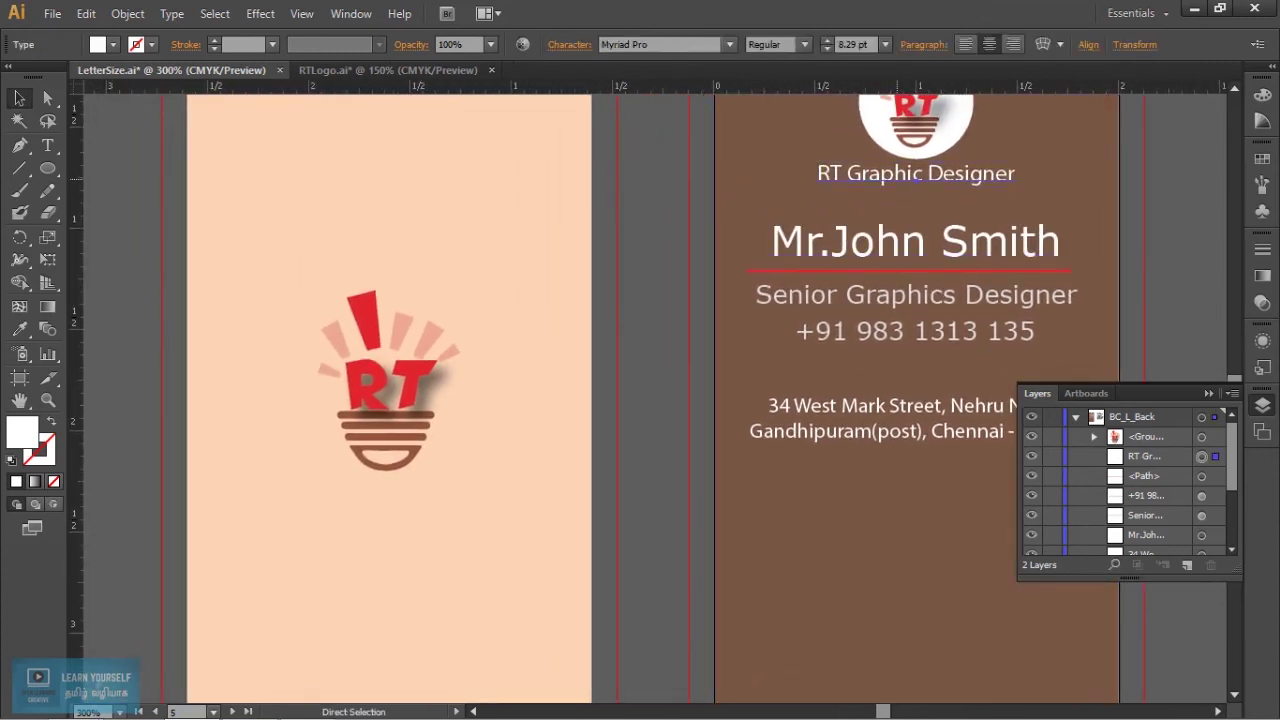
click(1078, 418)
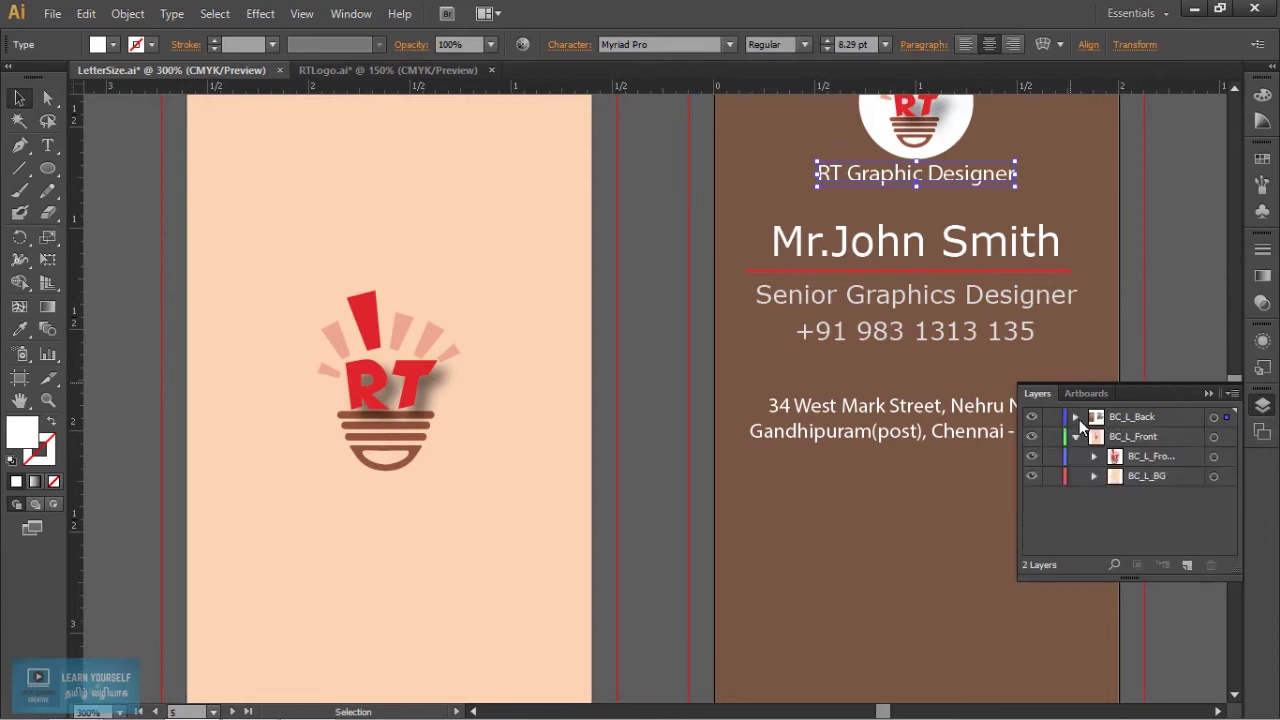
click(1147, 438)
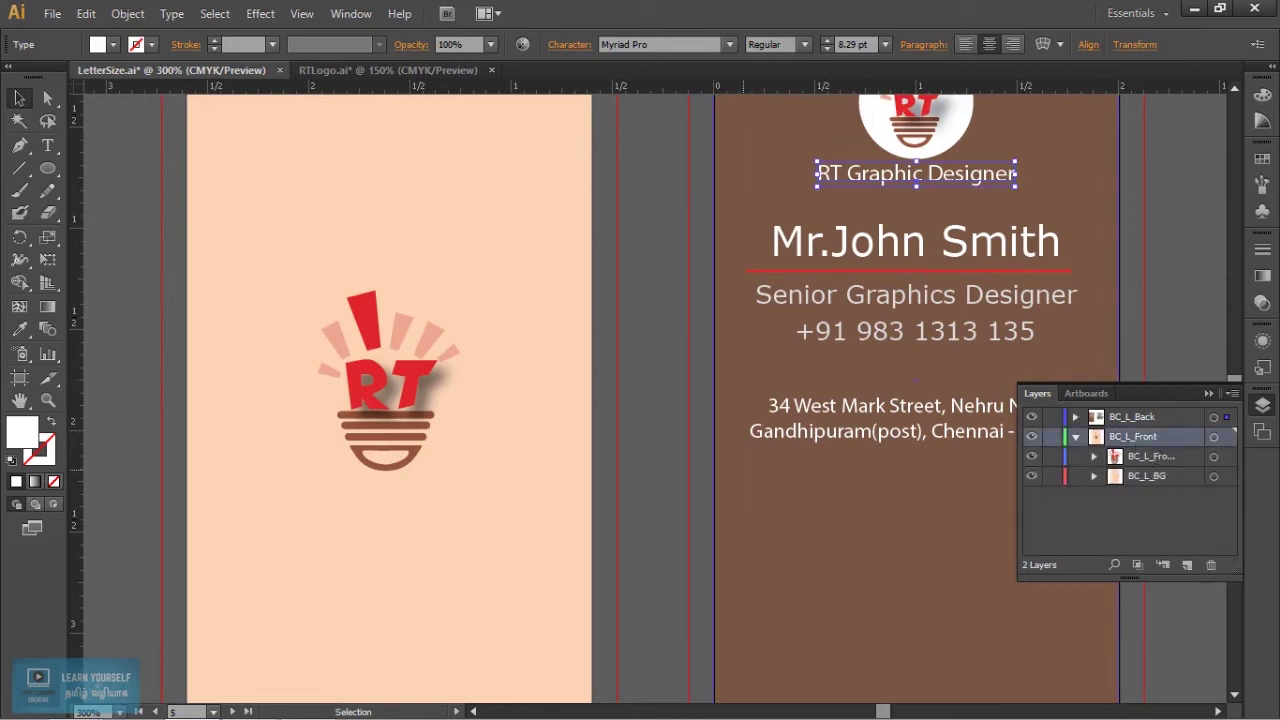
key(ctrl+v)
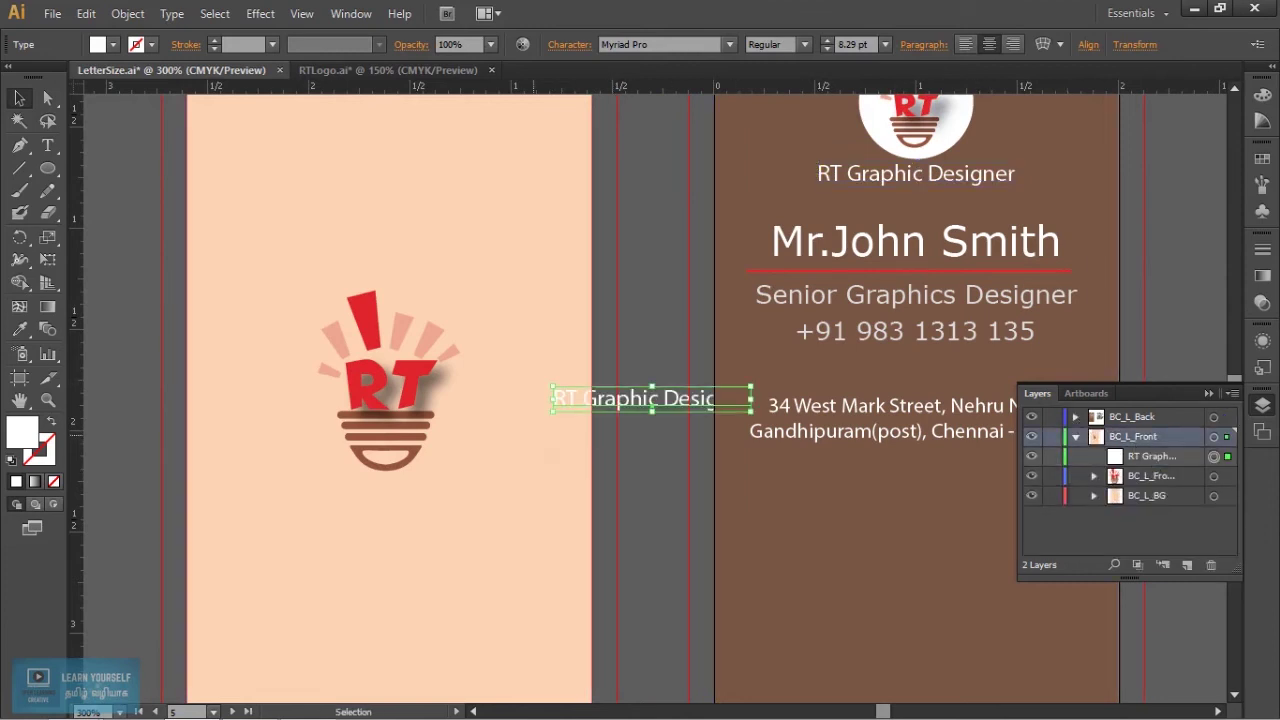
mouse_move(672, 398)
mouse_down()
mouse_move(400, 500)
mouse_move(460, 393)
mouse_up()
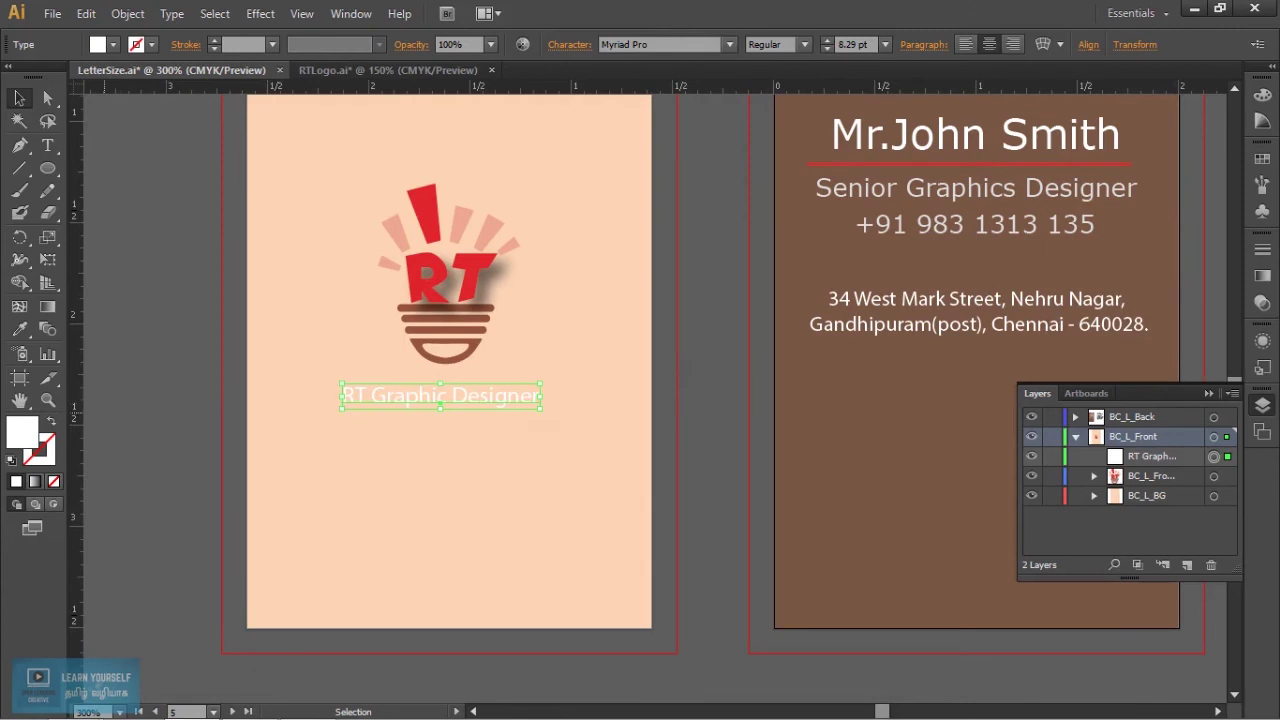
Colour the pasted text dark grey 262626 and enlarge it to 13.18 pt.
double_click(20, 438)
mouse_move(837, 423)
mouse_down()
mouse_move(737, 477)
mouse_move(738, 490)
mouse_up()
click(1169, 293)
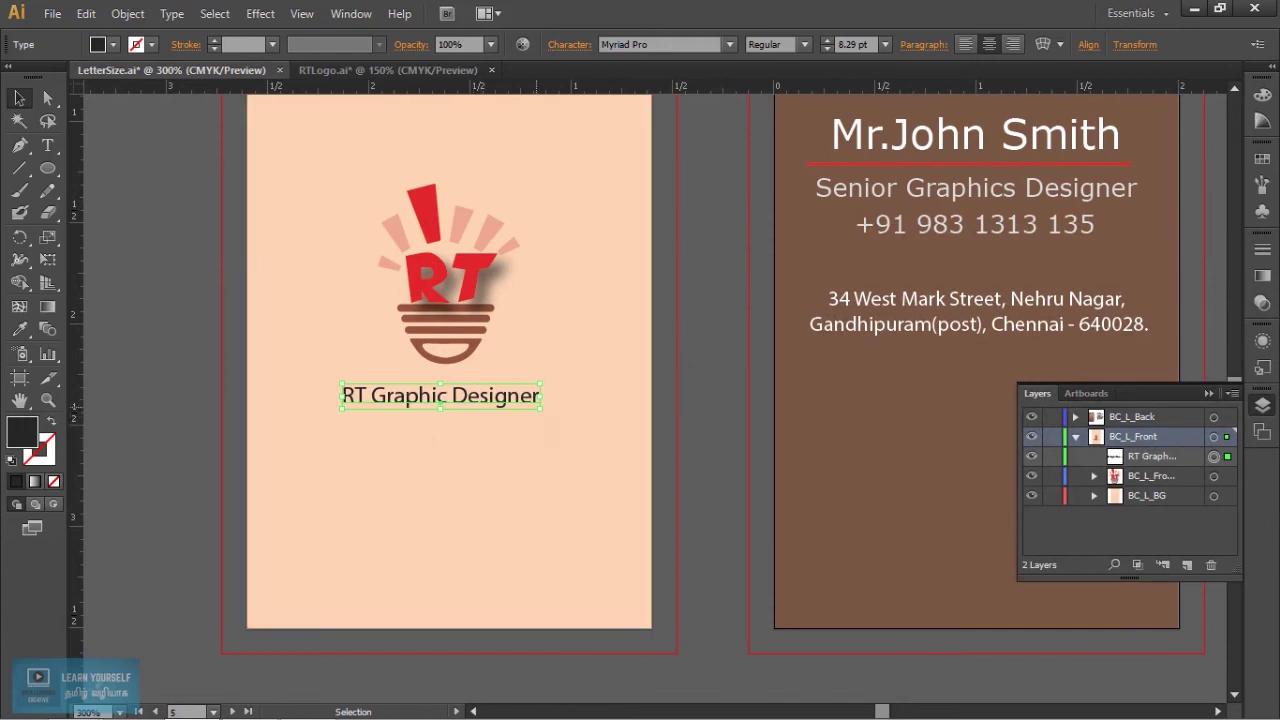
drag(541, 408, 600, 417)
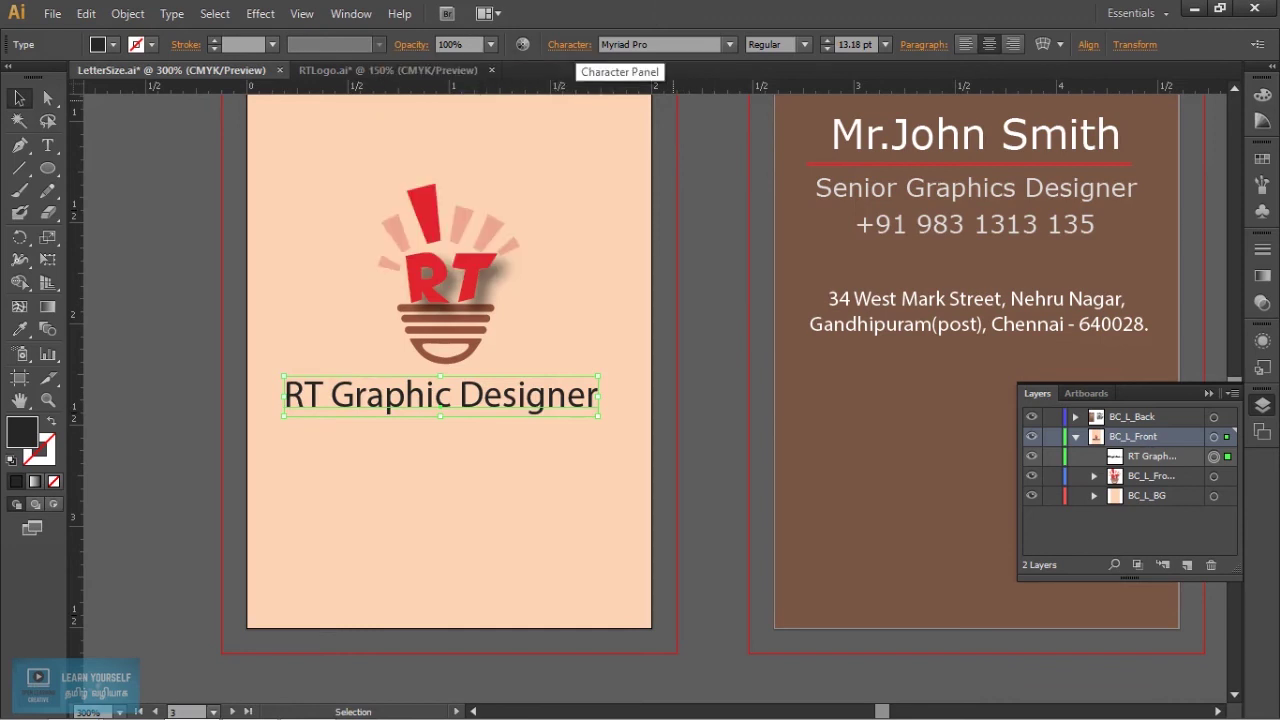
Set the front card's text in all capitals with the KG Corner of the Sky font.
click(569, 44)
click(392, 239)
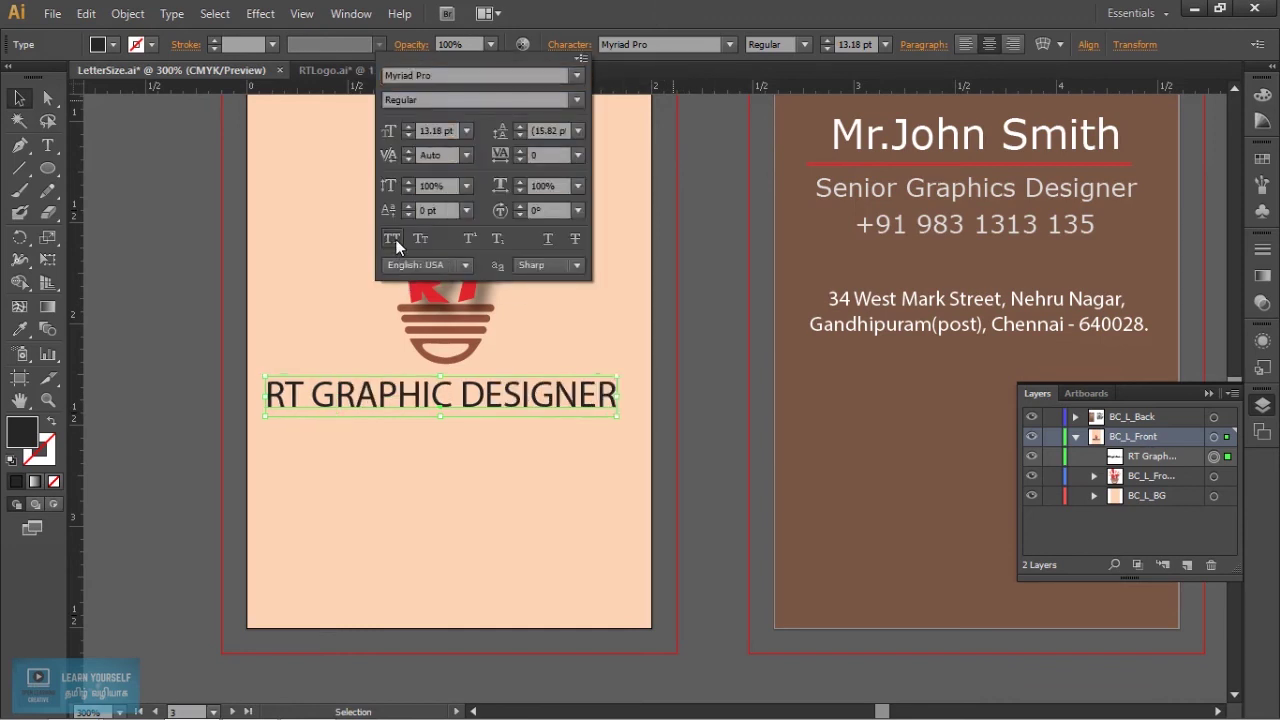
click(665, 44)
text(Myanmar Text)
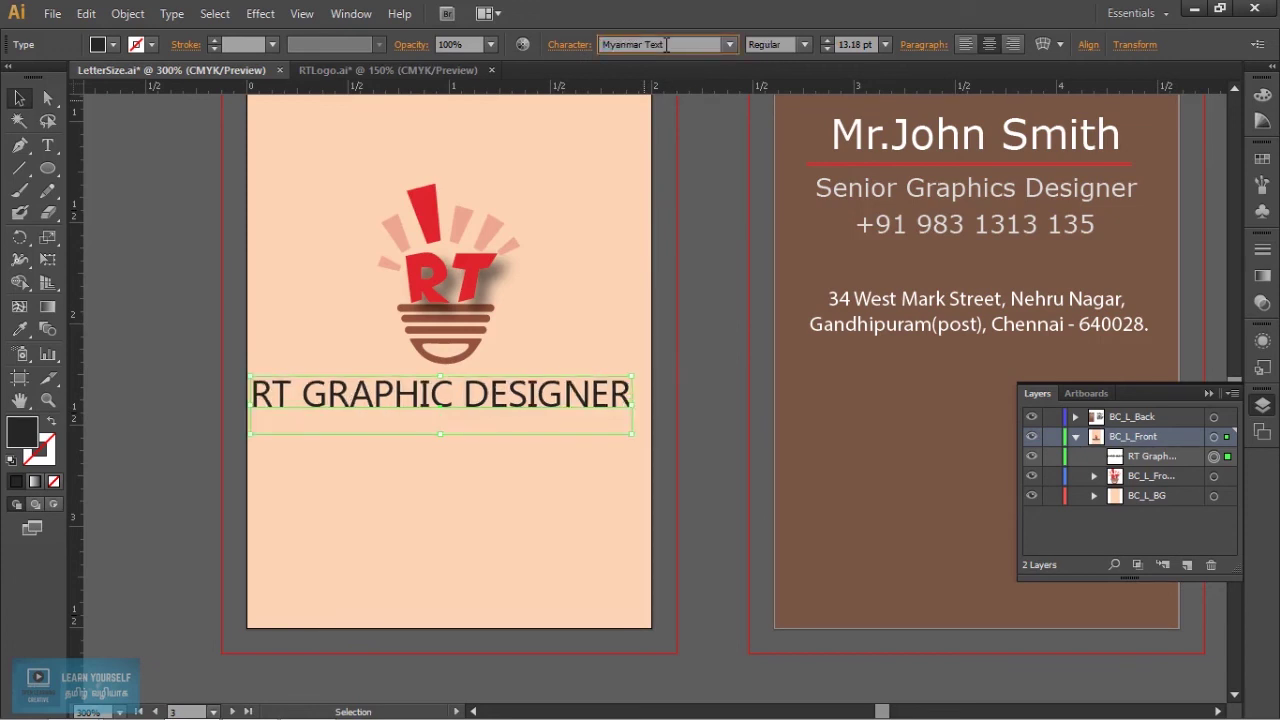
key(Up)
key(Up)
key(Up)
key(Up)
key(Up)
key(Up)
key(Up)
key(Up)
key(Up)
key(Up)
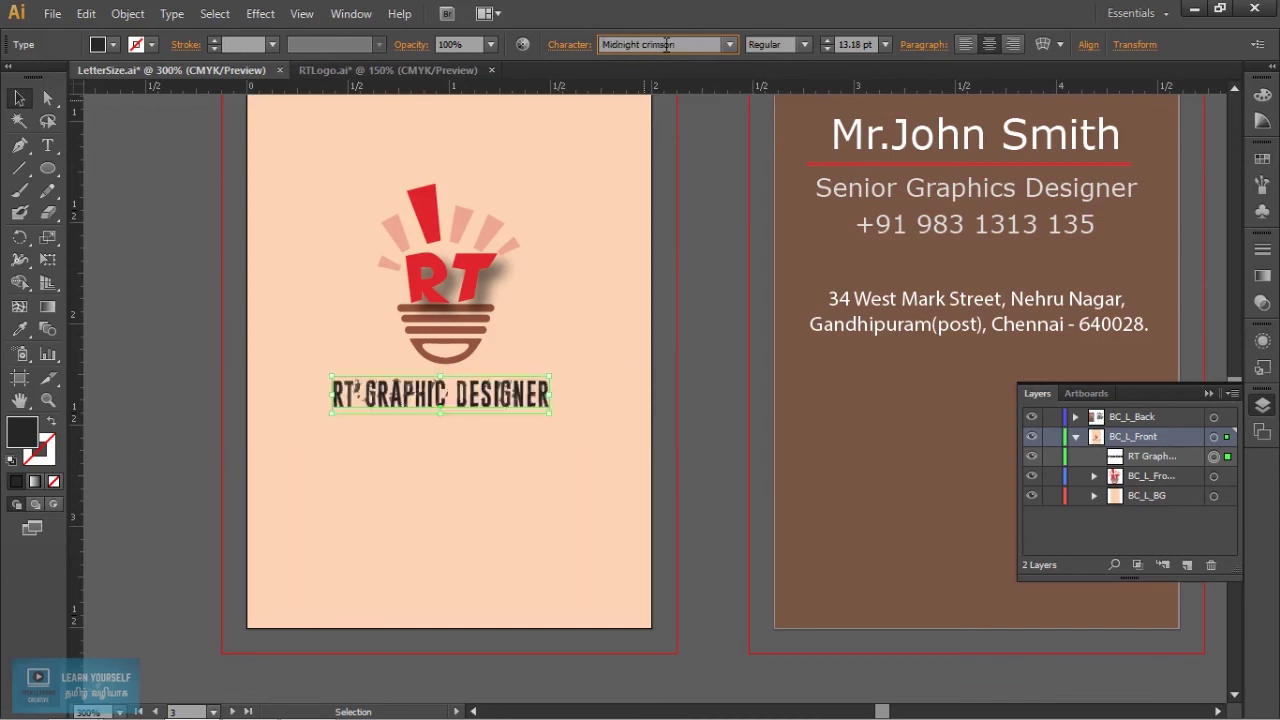
key(Up)
key(Up)
key(Up)
key(Up)
key(Up)
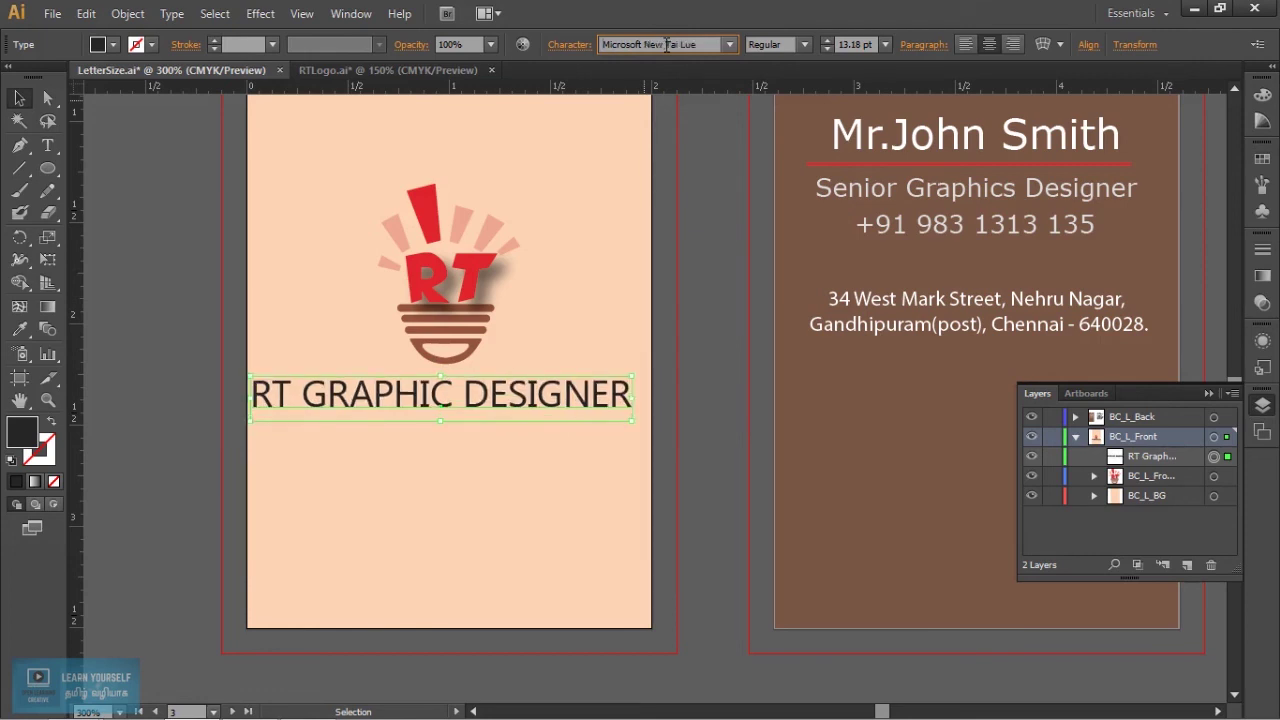
key(Up)
key(Up)
key(Up)
key(Up)
key(Up)
key(Up)
key(Up)
key(Up)
key(Up)
key(Up)
key(Up)
key(Up)
key(Up)
key(Up)
key(Up)
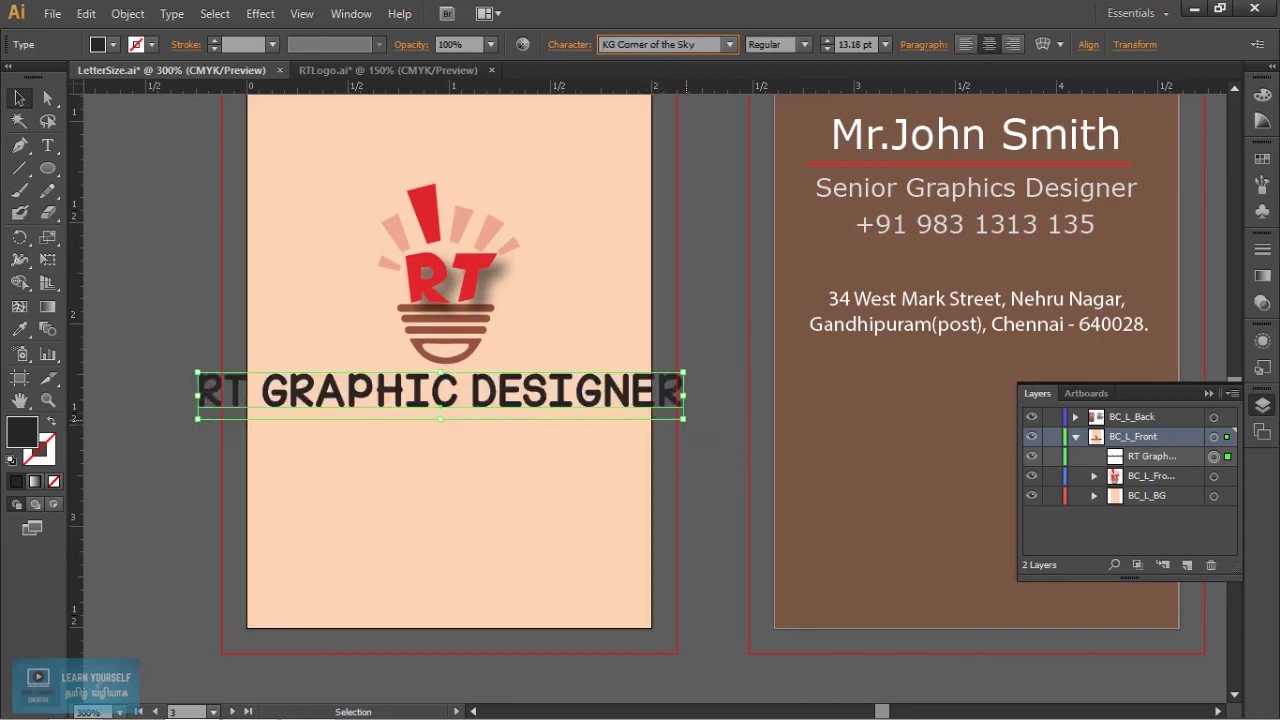
Scale the text down to about 1.28 in wide and centre it horizontally beneath the logo.
drag(683, 418, 685, 420)
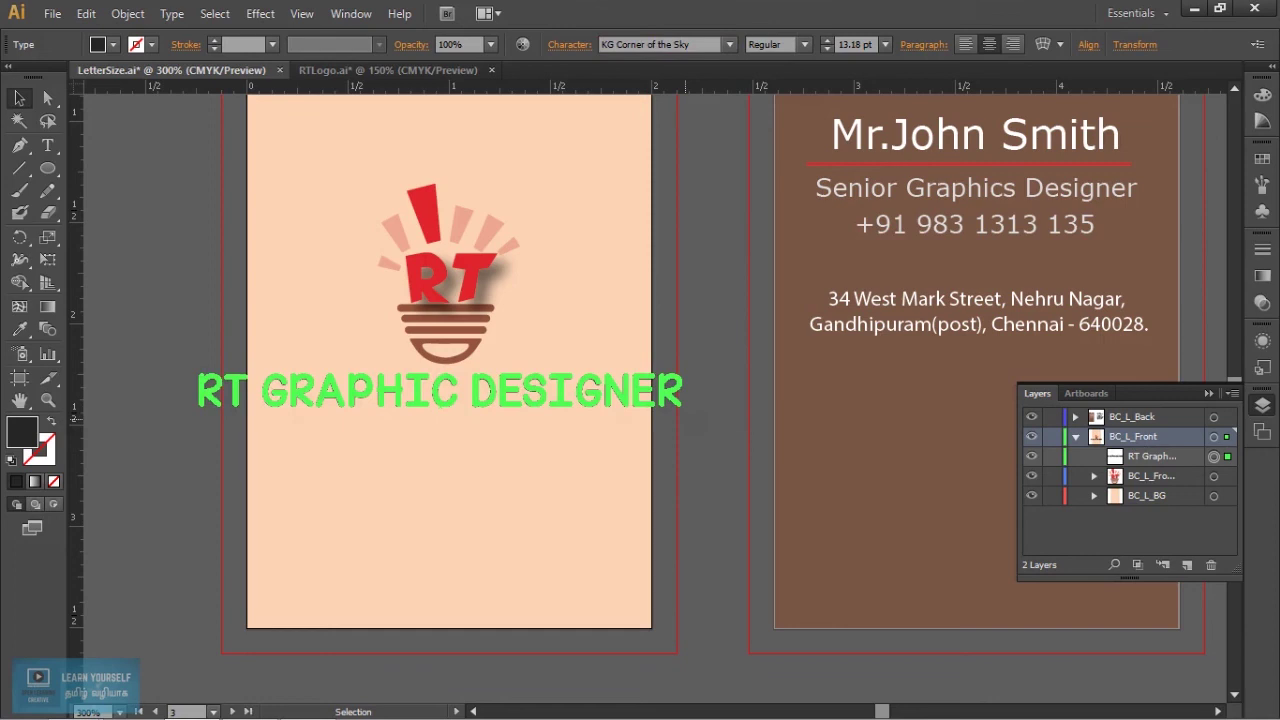
drag(683, 418, 655, 402)
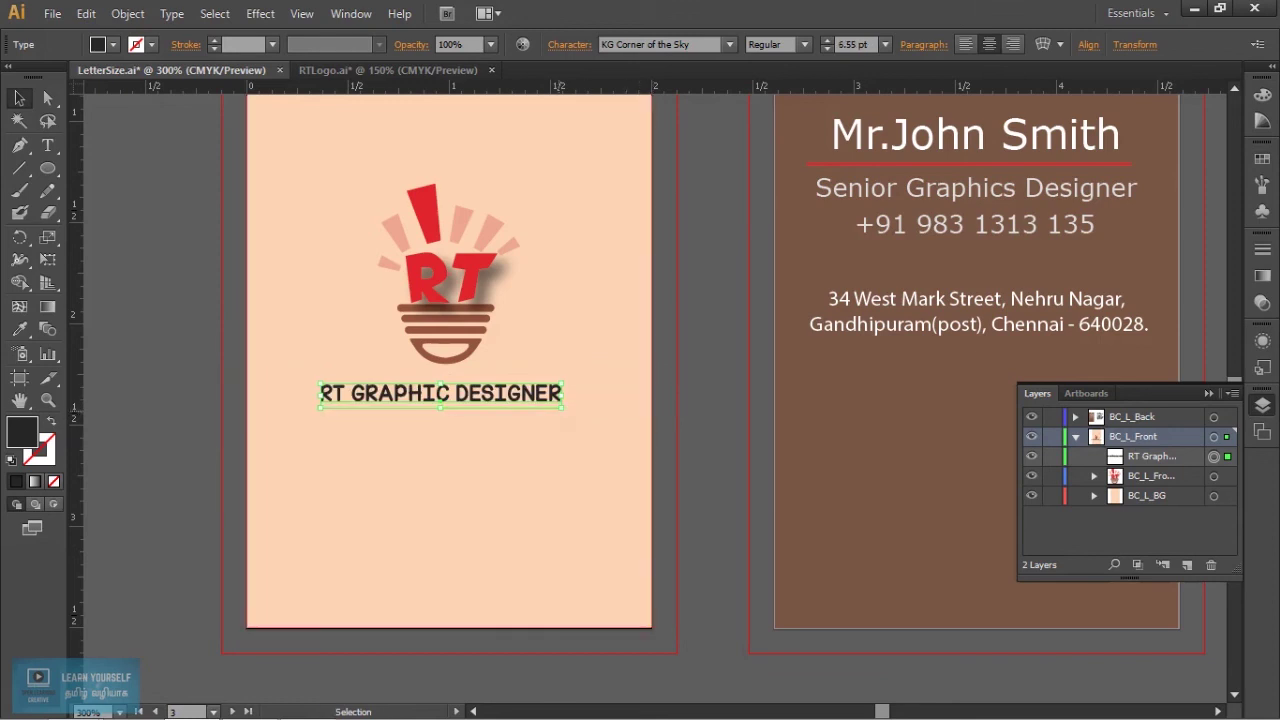
drag(563, 407, 583, 409)
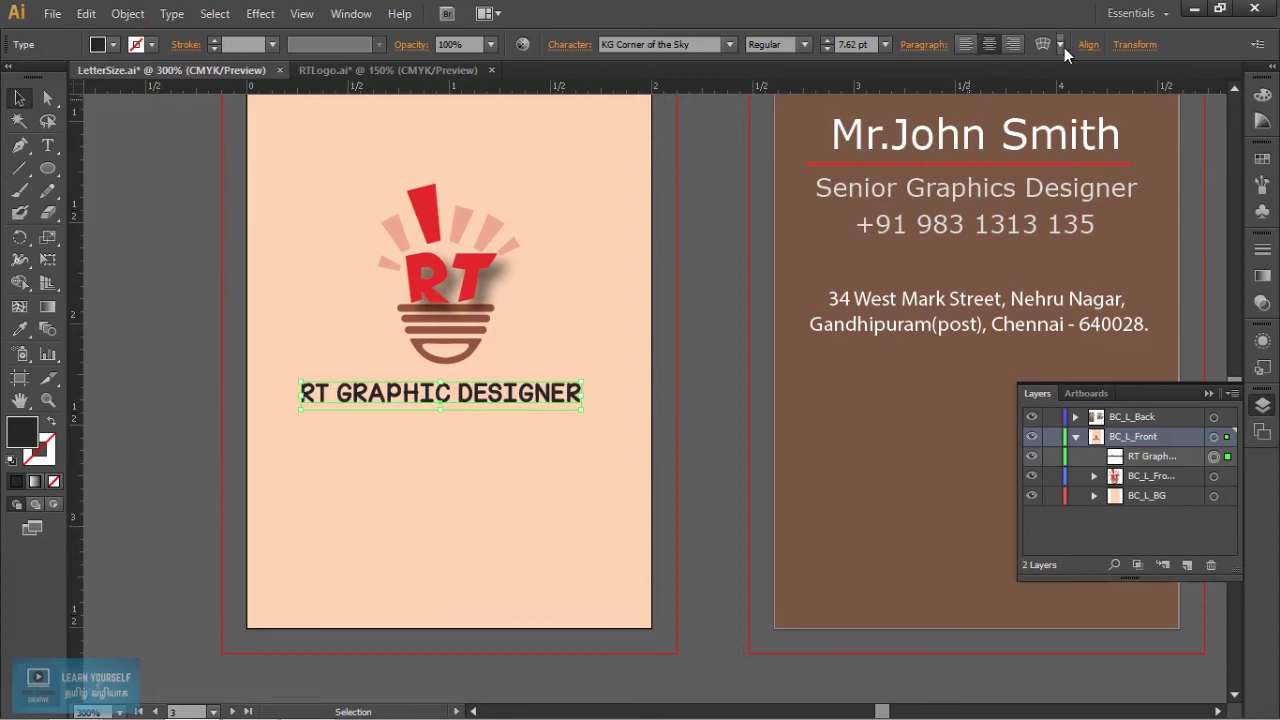
click(1089, 53)
click(933, 100)
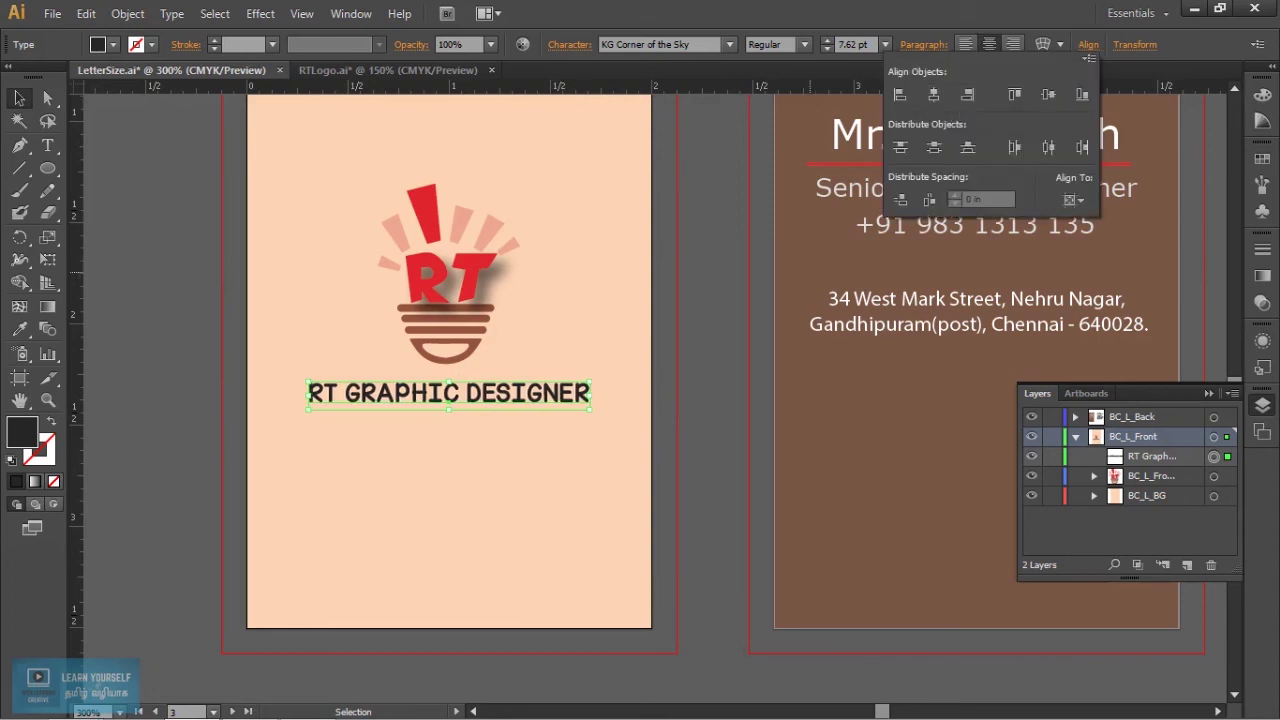
scroll(640, 400, up, 5)
scroll(640, 400, right, 4)
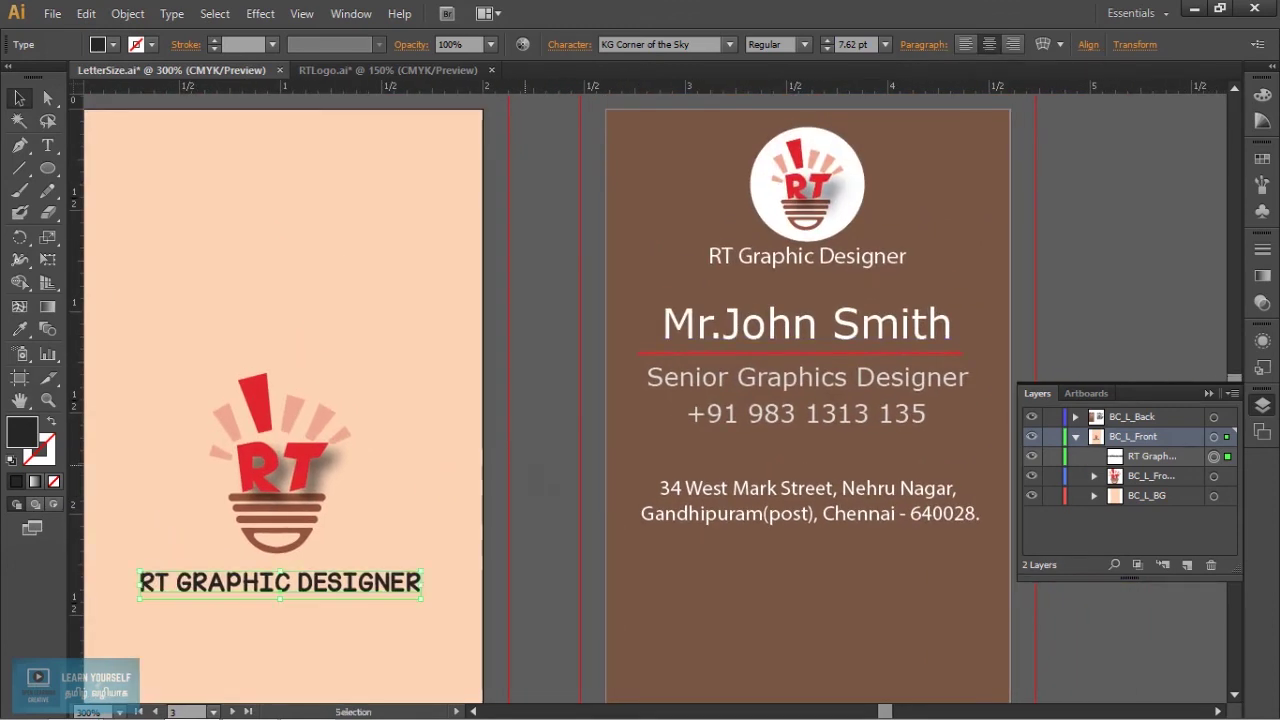
Give the brown card's company name the front text's KG Corner of the Sky style and nudge it down.
click(807, 256)
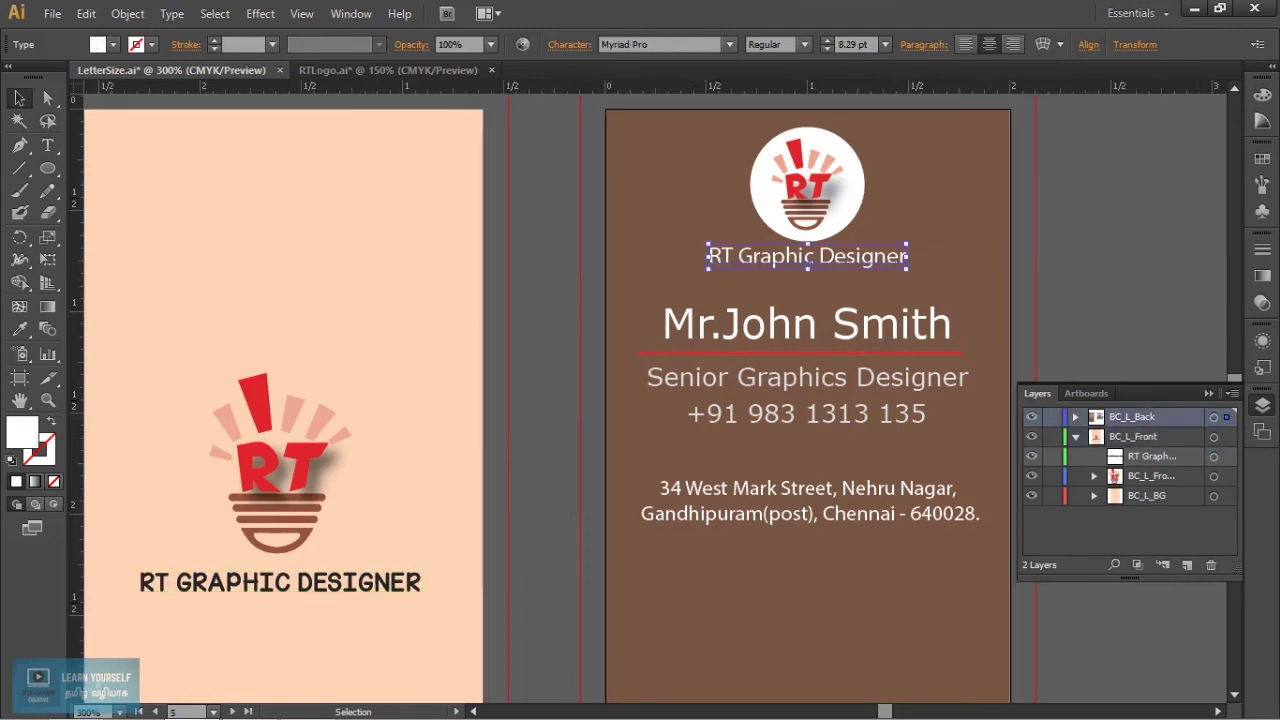
key(i)
click(309, 582)
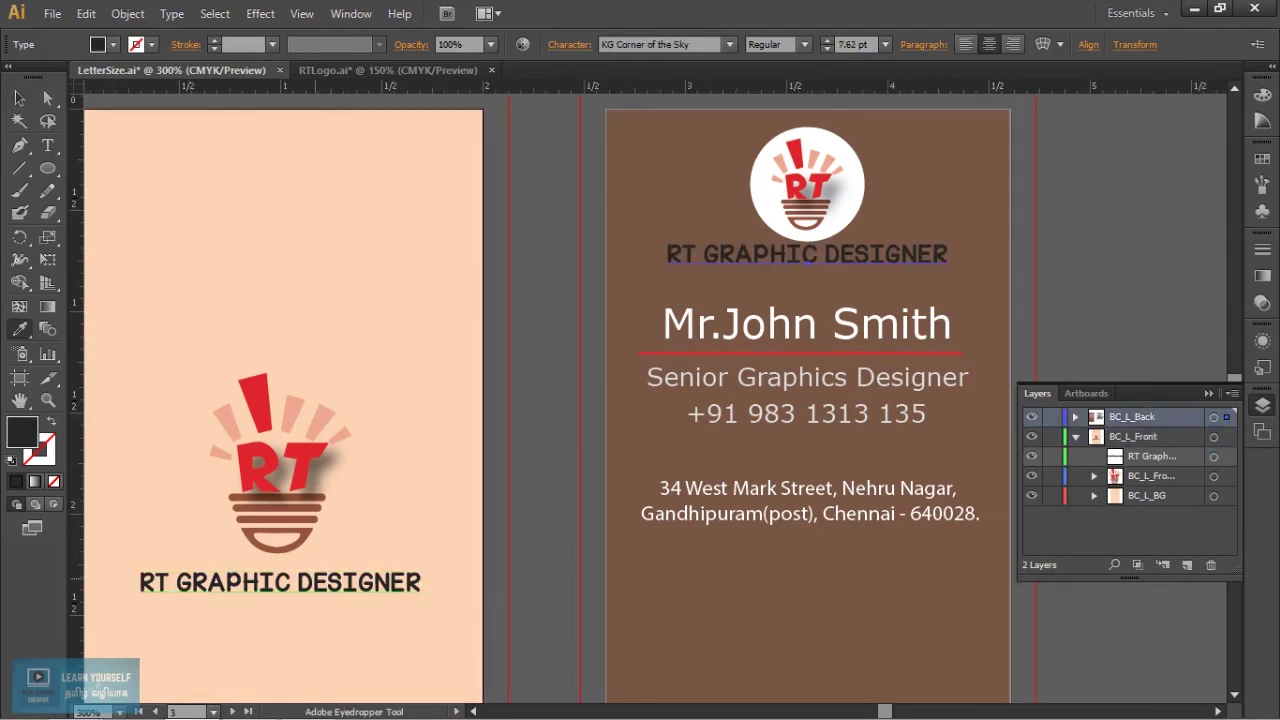
click(19, 98)
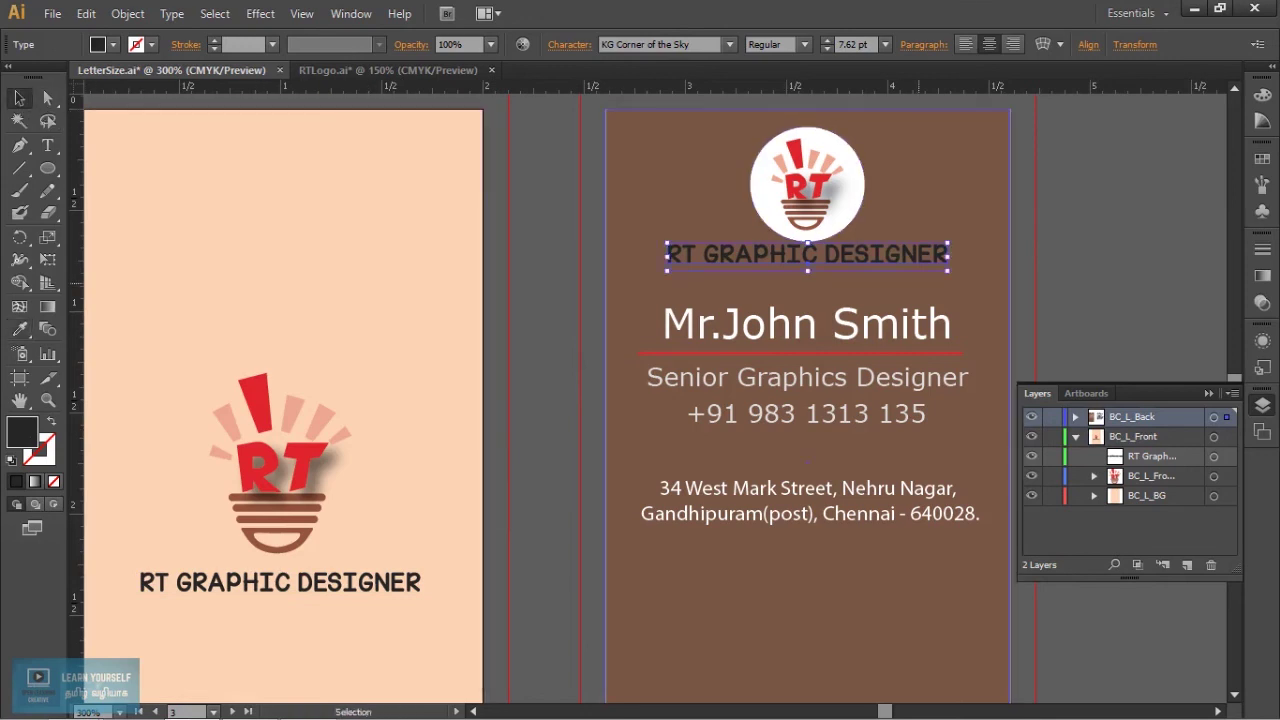
key(Down)
key(Down)
key(Down)
key(Down)
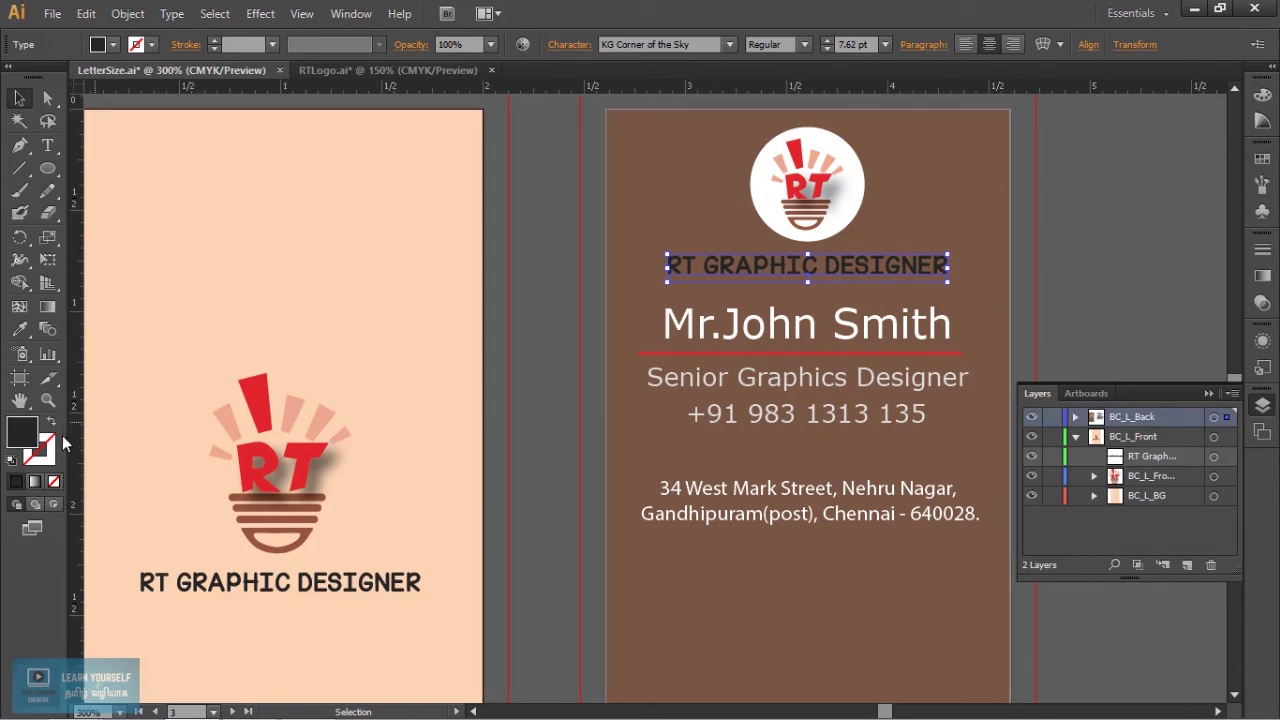
Set the brown card's company name fill to white.
double_click(28, 434)
drag(738, 436, 741, 289)
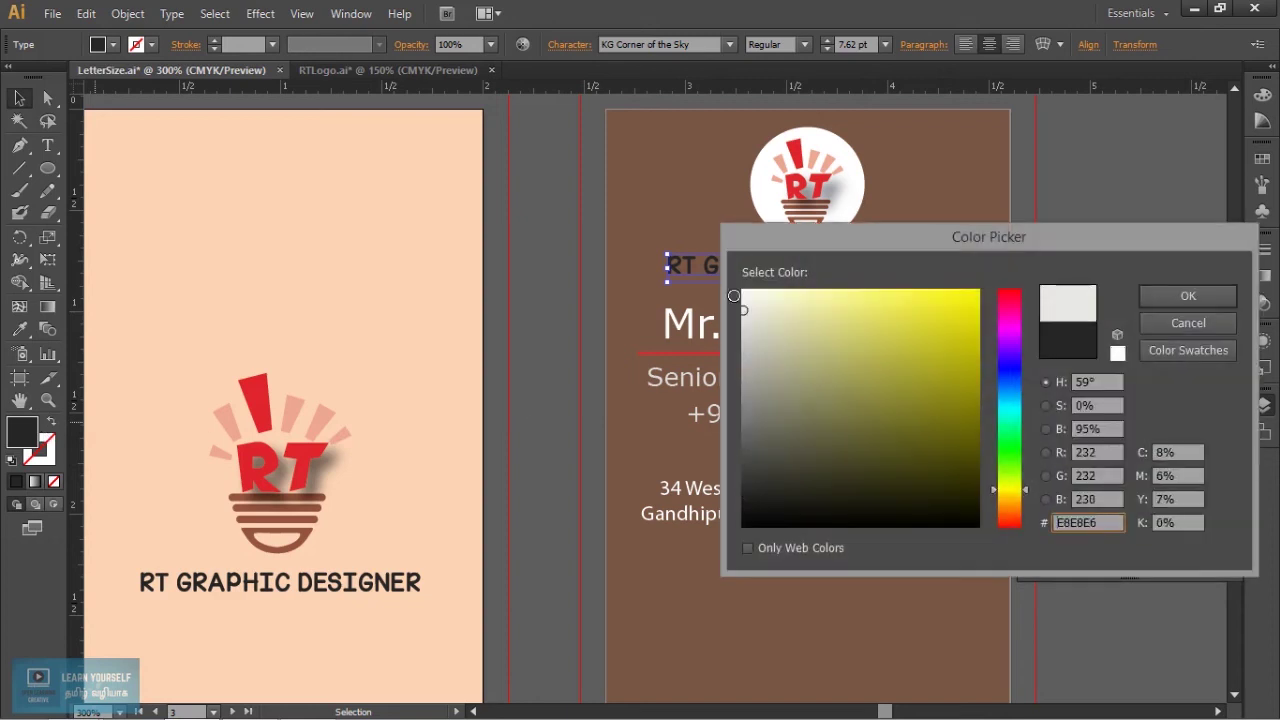
click(1185, 297)
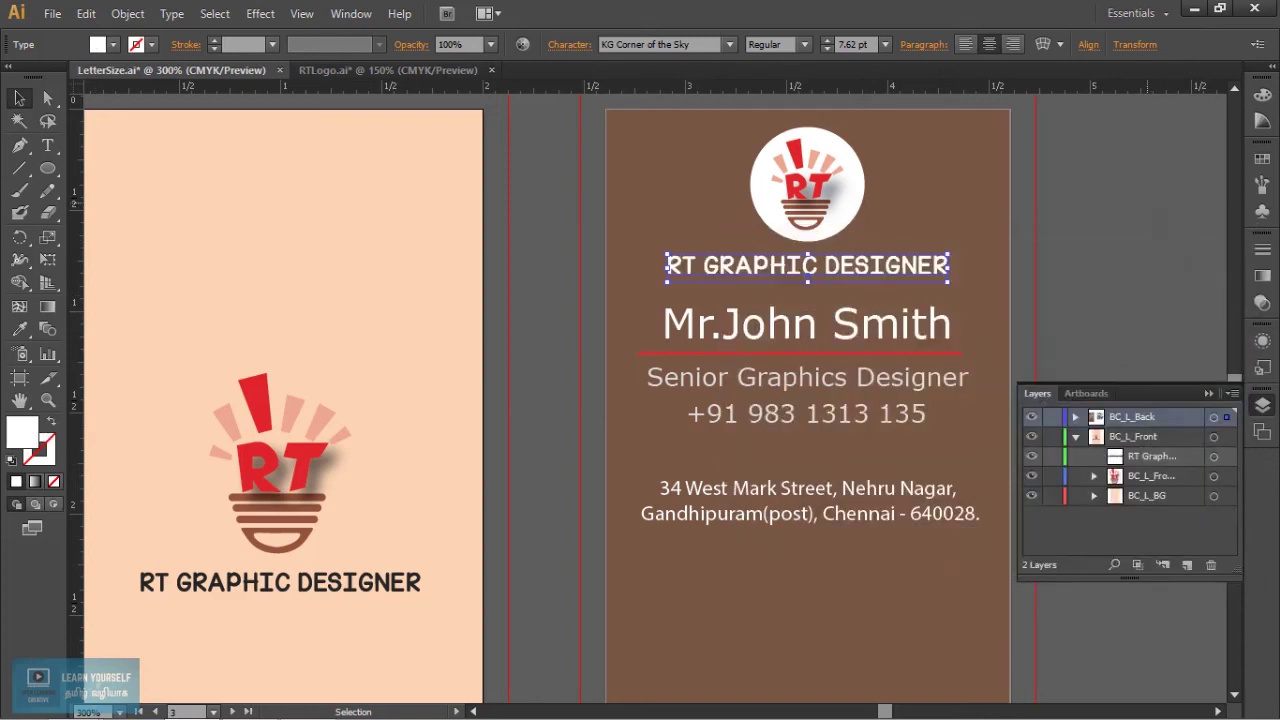
key(ctrl+shift+a)
drag(960, 420, 894, 387)
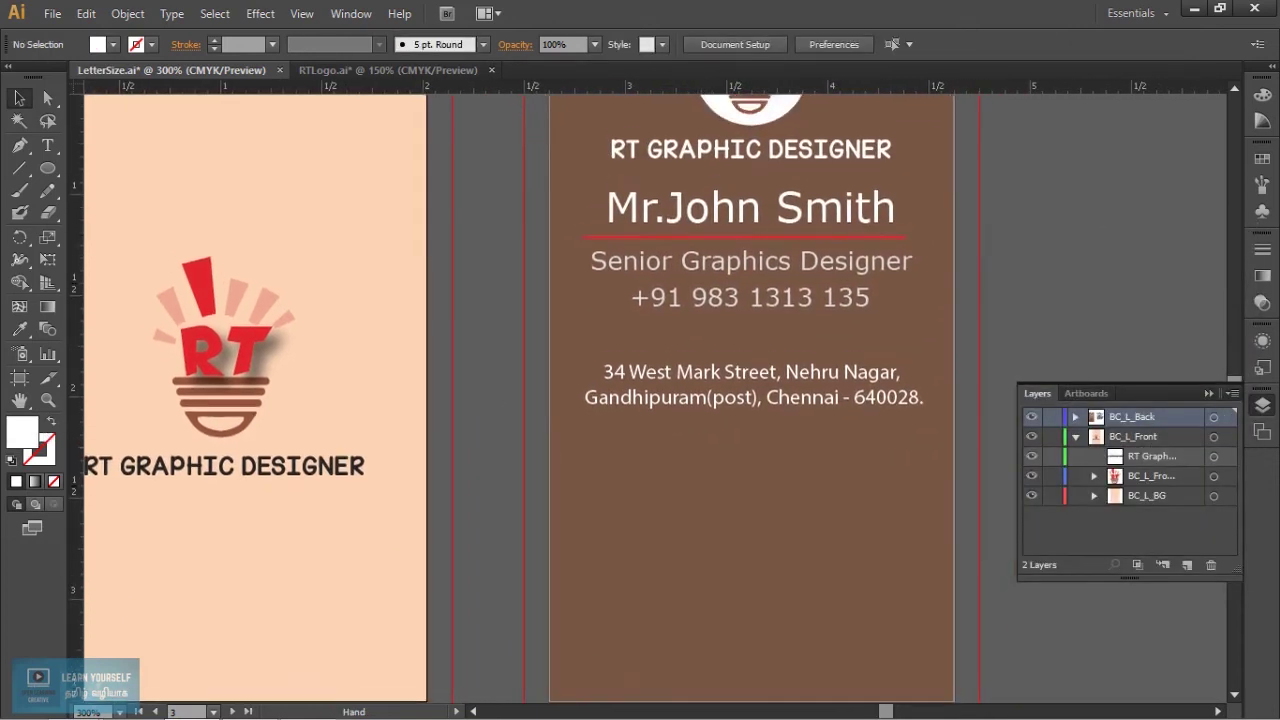
Reduce the brown card's company name to 5 pt, then delete it from the card.
click(741, 231)
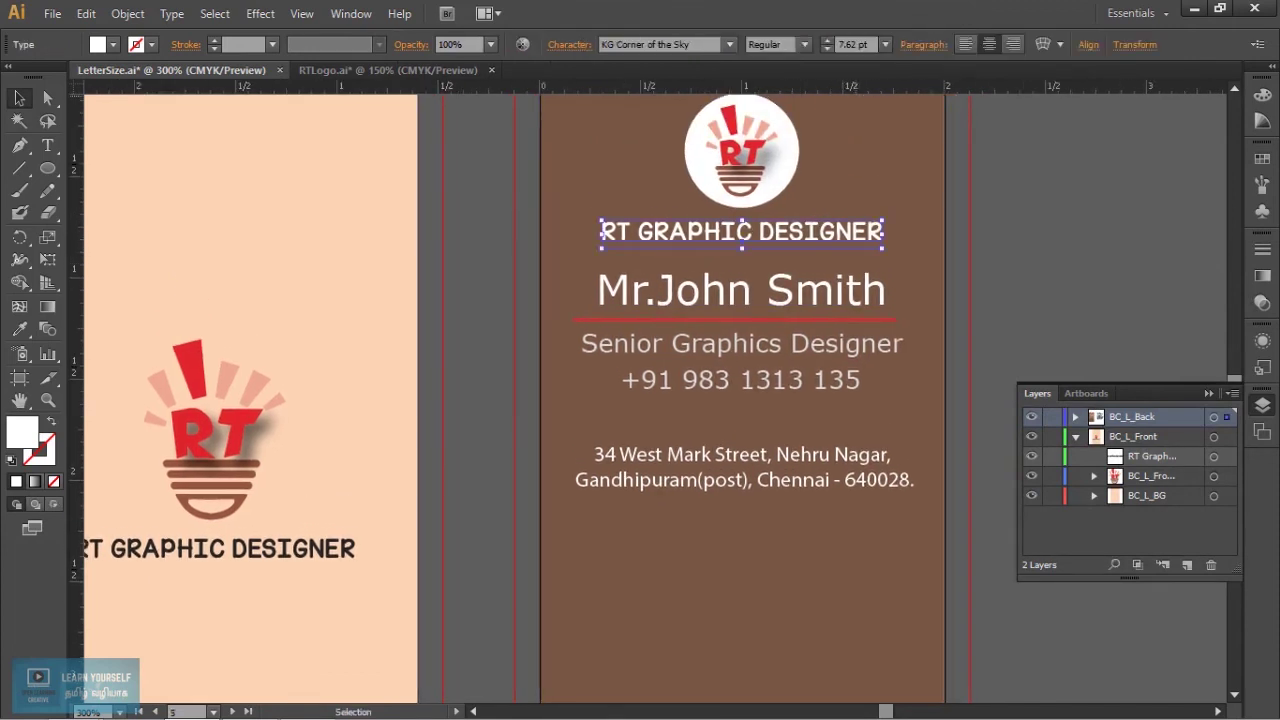
click(827, 49)
click(827, 49)
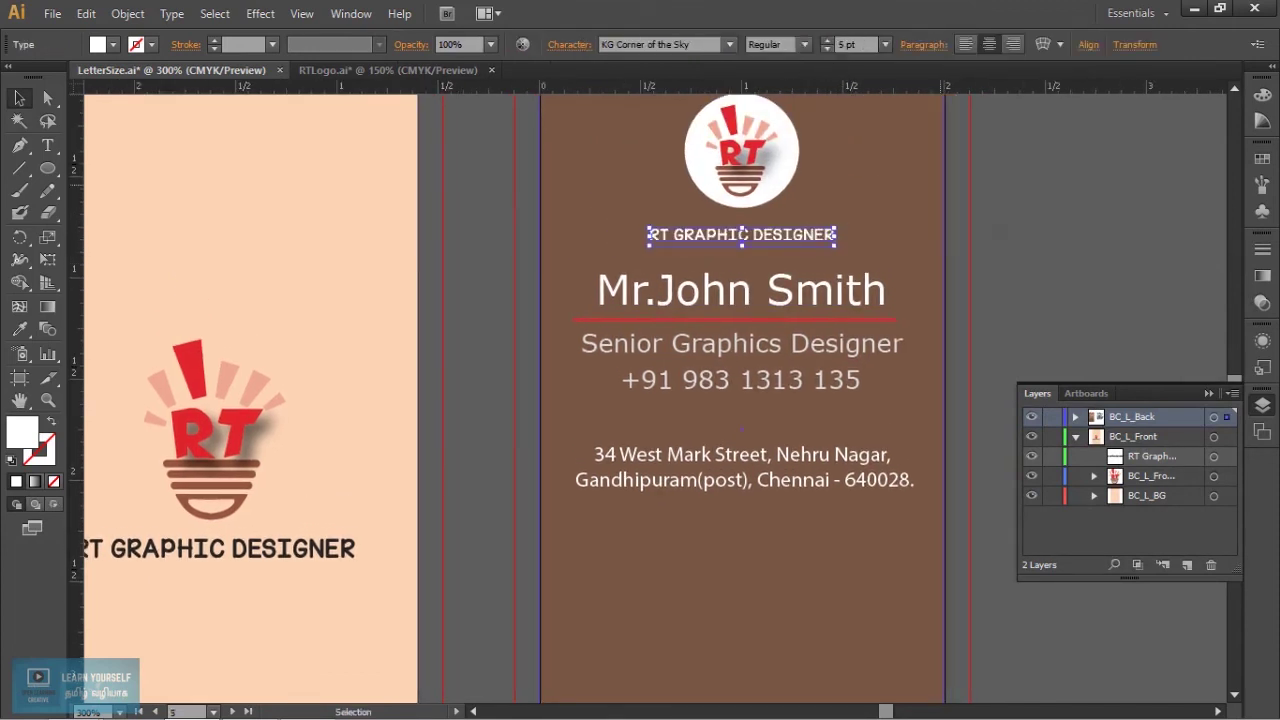
drag(741, 234, 741, 225)
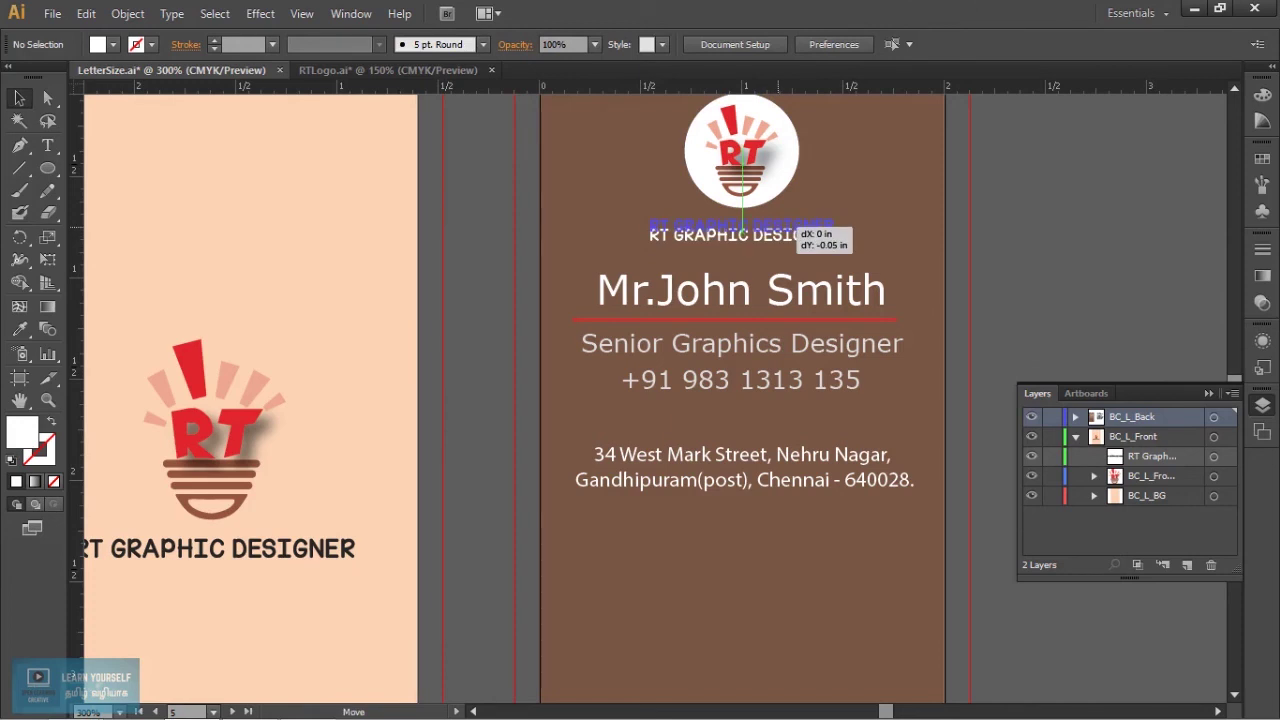
key(ctrl+shift+a)
key(ctrl+minus)
key(ctrl+plus)
drag(741, 225, 685, 204)
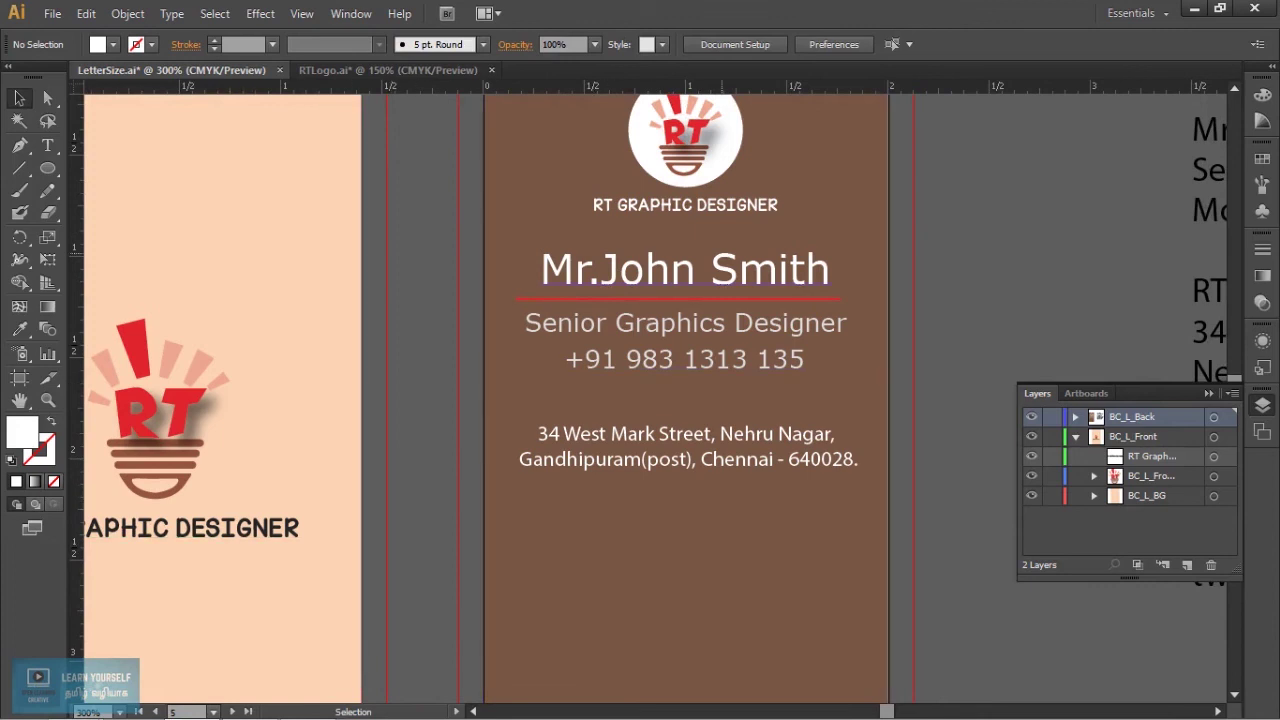
click(685, 204)
key(Delete)
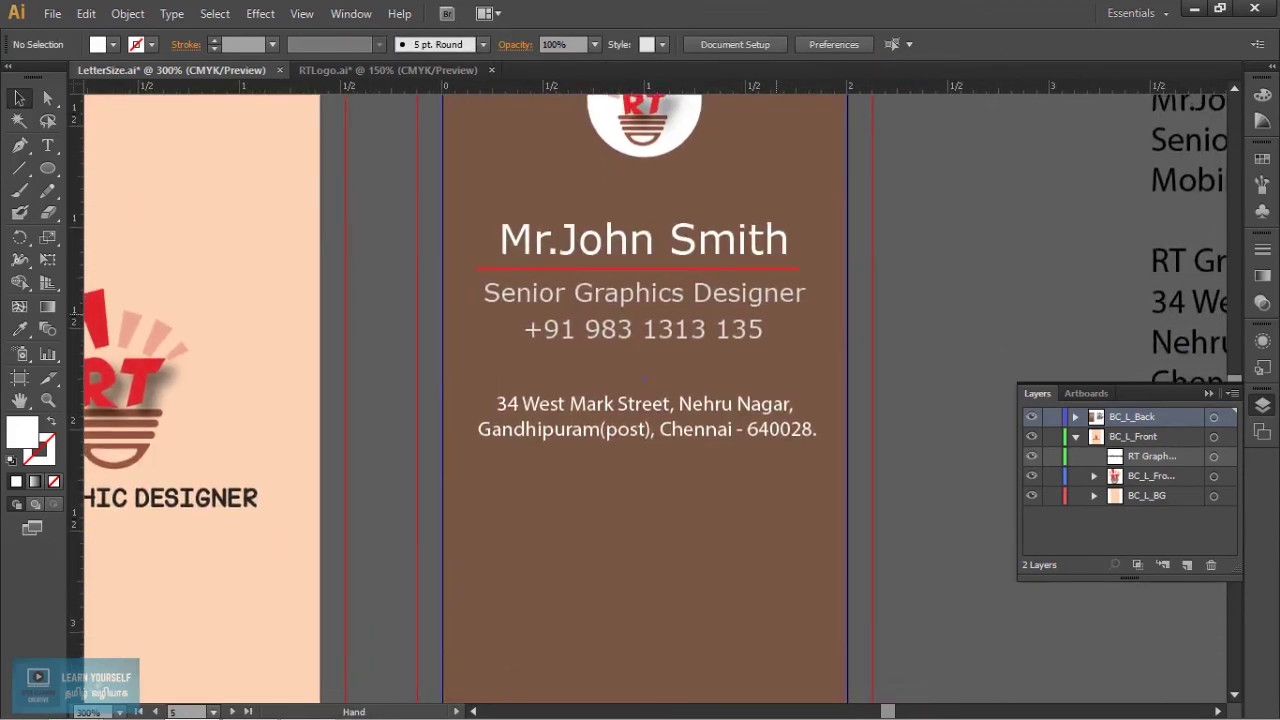
Move the RT logo lower on the brown card and rescale it to about 0.44 in.
click(650, 173)
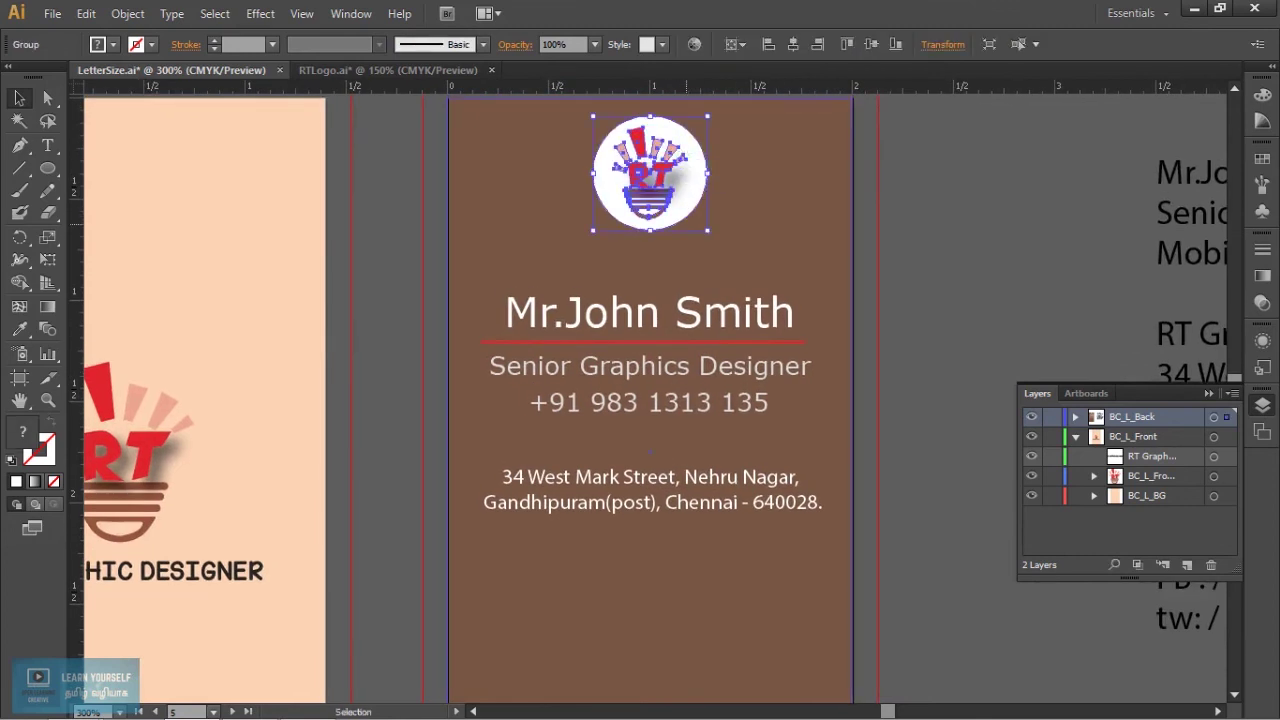
drag(650, 173, 650, 189)
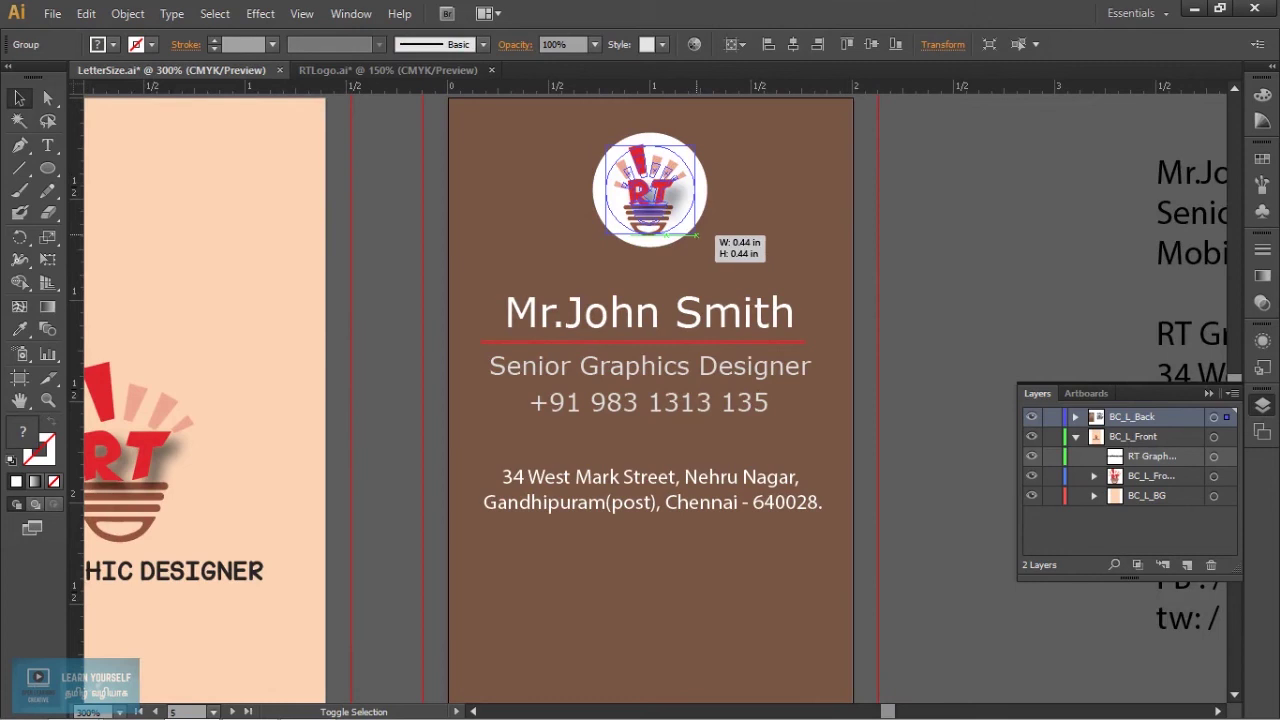
drag(708, 247, 688, 228)
key(ctrl+shift+a)
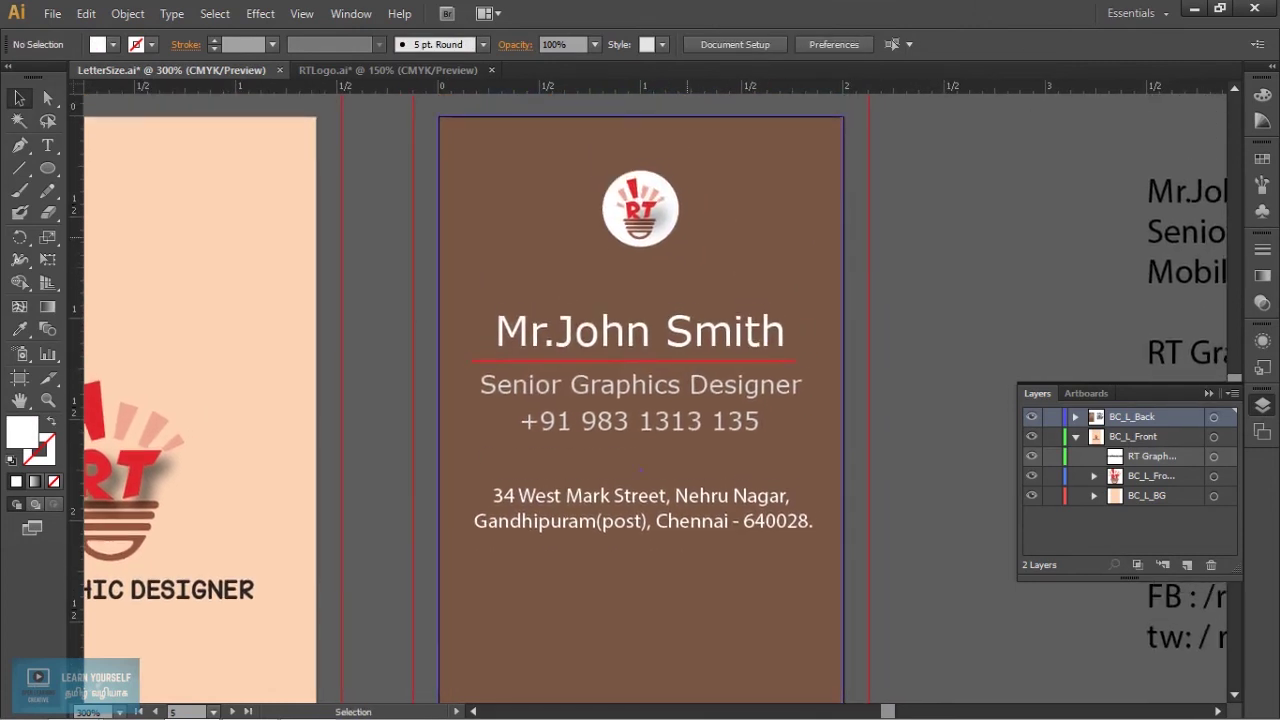
click(640, 230)
drag(680, 246, 695, 263)
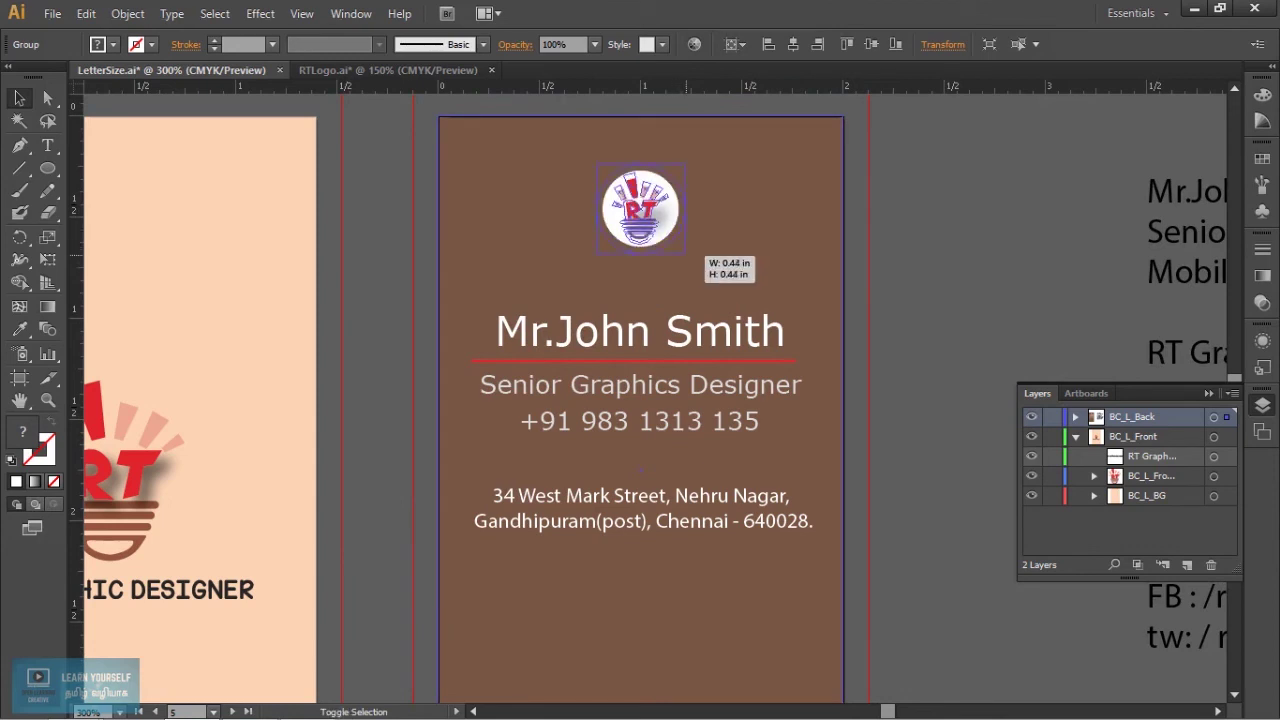
key(ctrl+shift+a)
drag(640, 500, 680, 275)
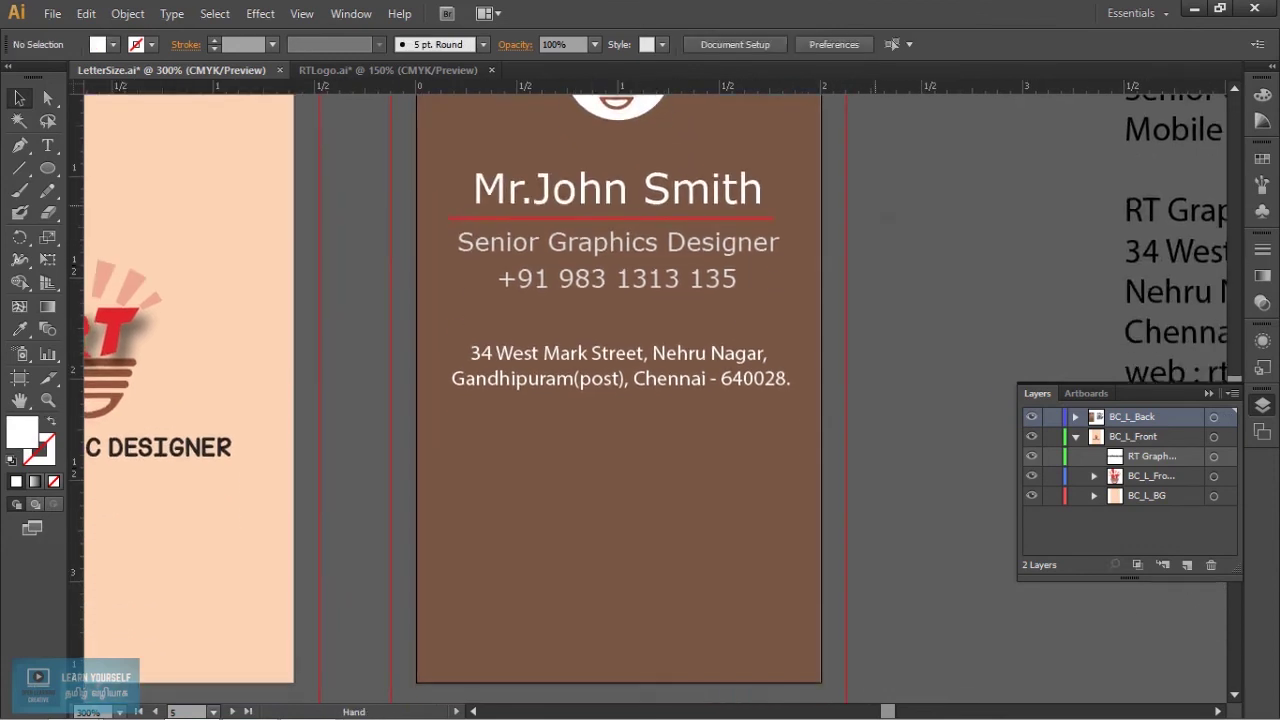